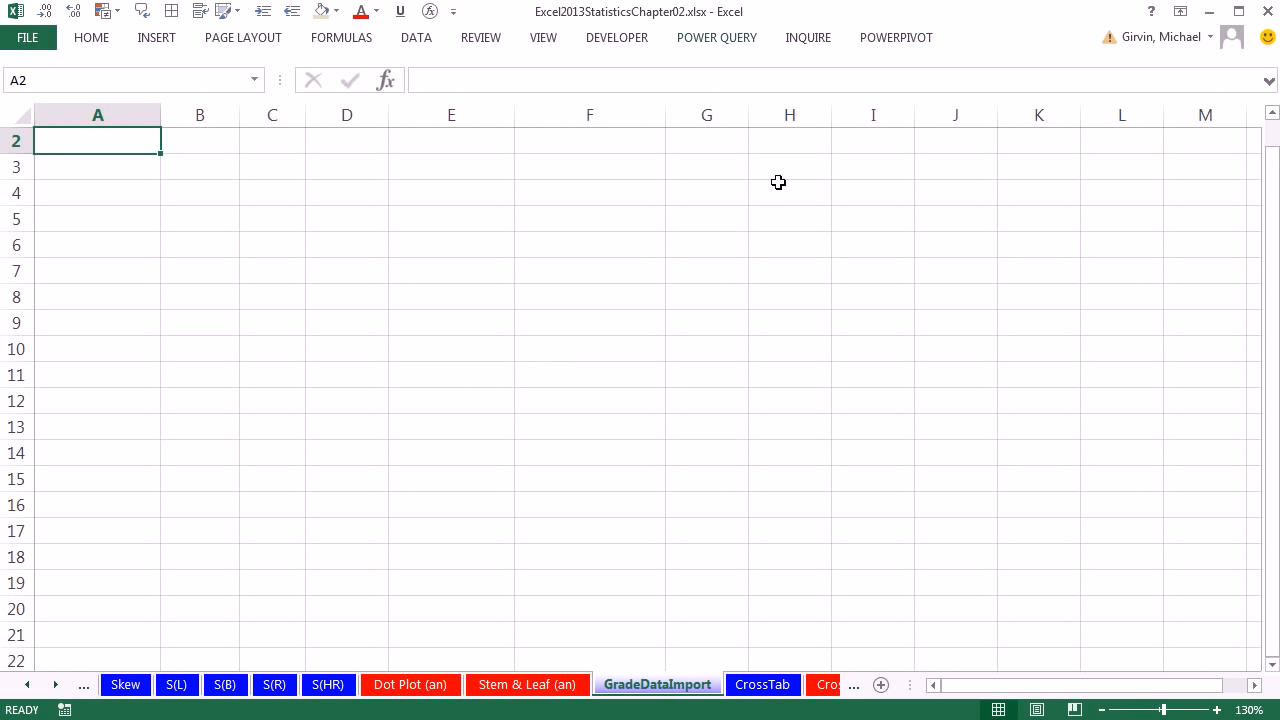
pyautogui.click(720, 40)
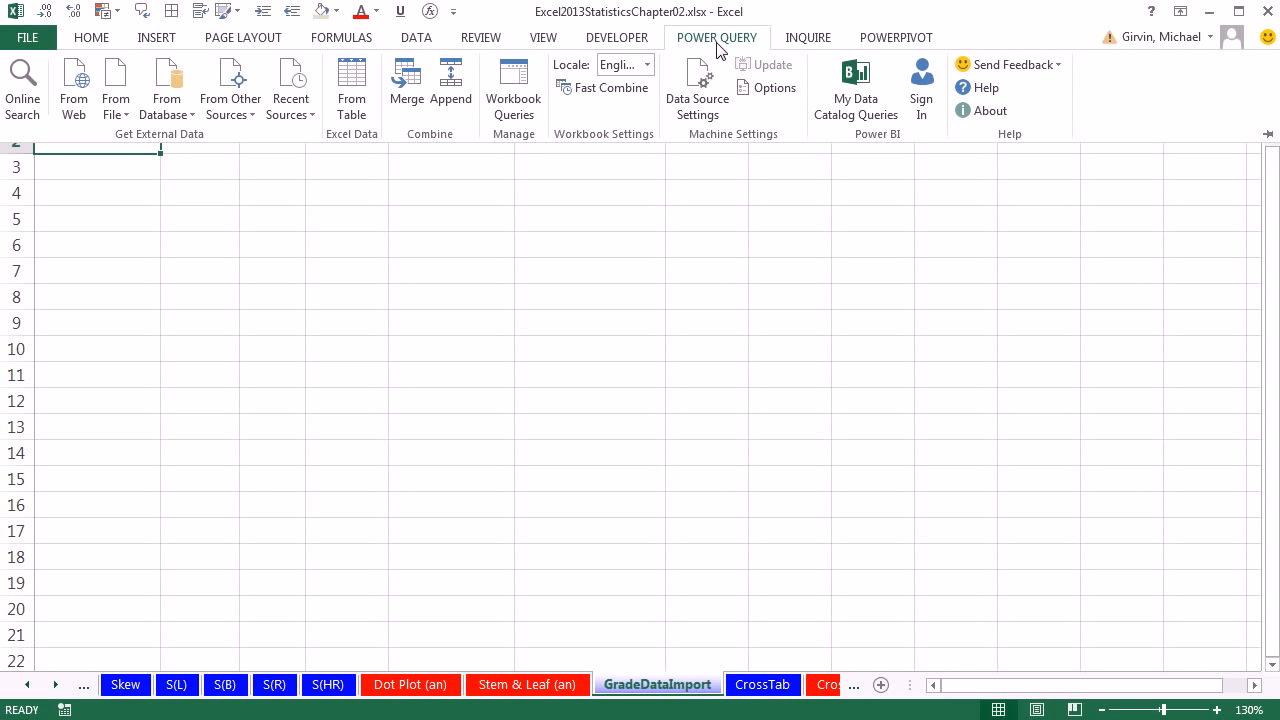
pyautogui.doubleClick(716, 48)
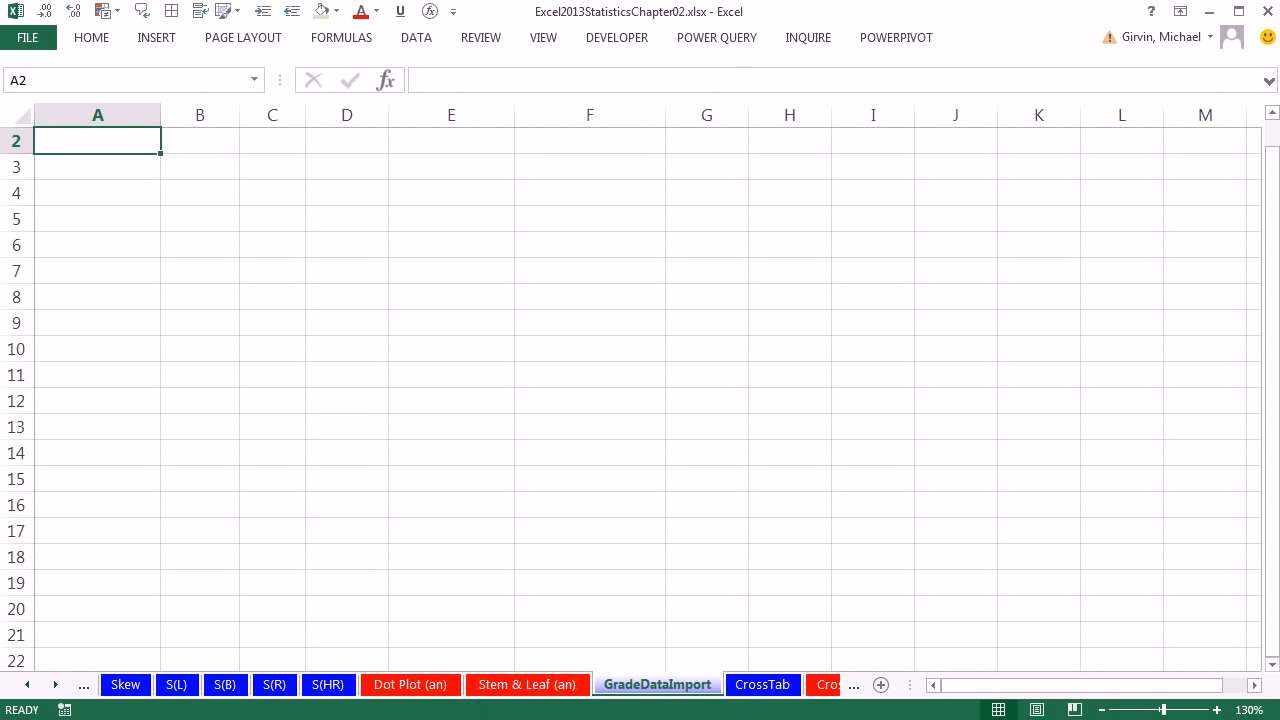
# - In Windows Explorer, extract Grades.zip on the desktop to a Grades folder and open the Grades subfolder inside it
pyautogui.moveTo(448, 718)
pyautogui.click(450, 640)
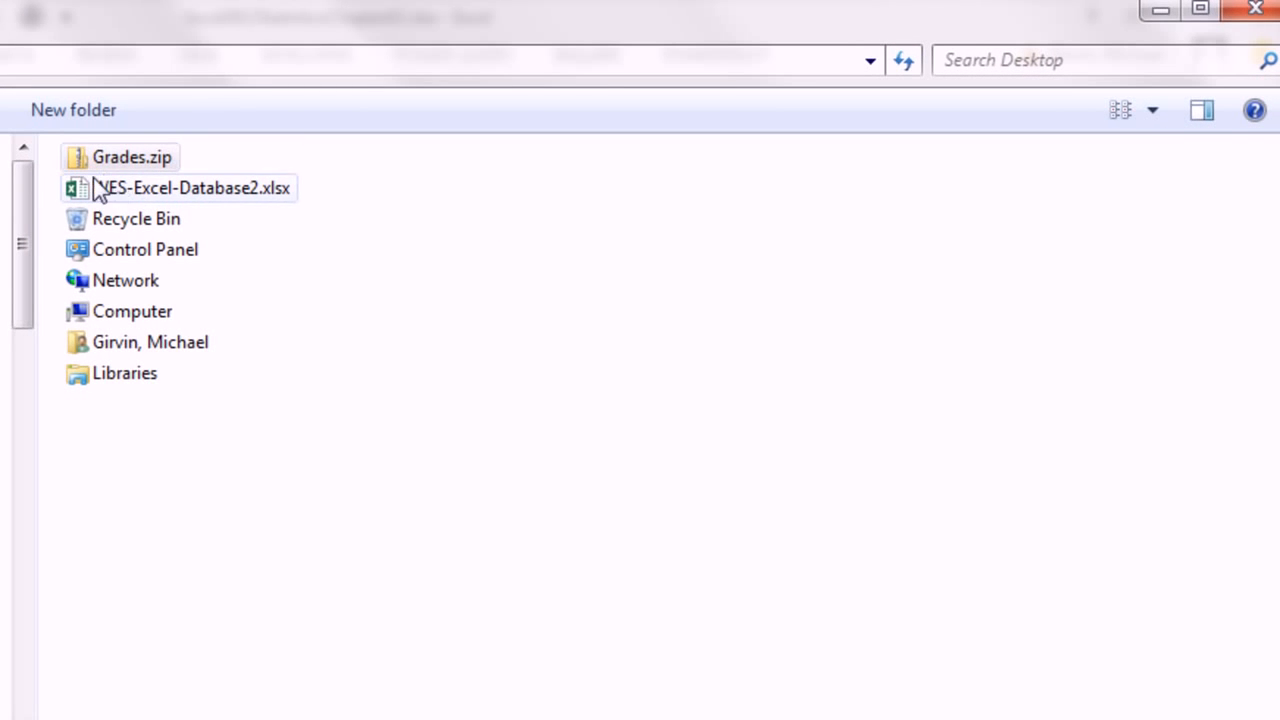
pyautogui.click(127, 163)
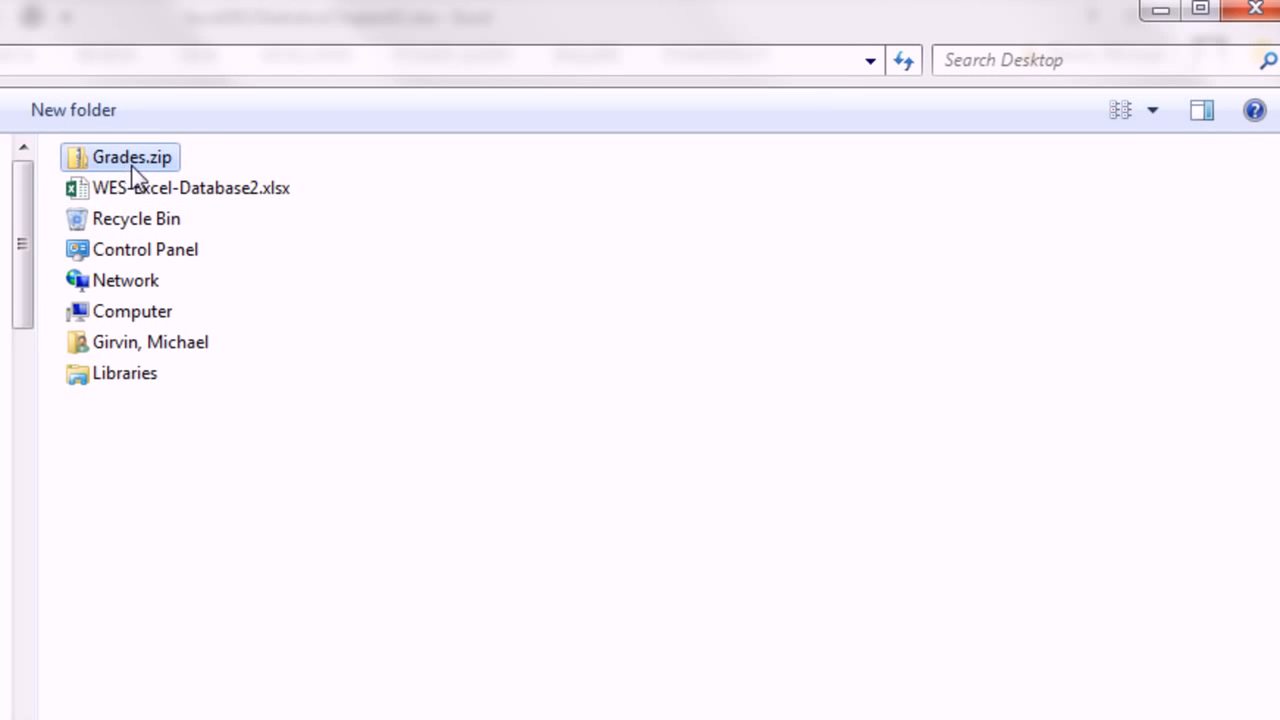
pyautogui.rightClick(133, 175)
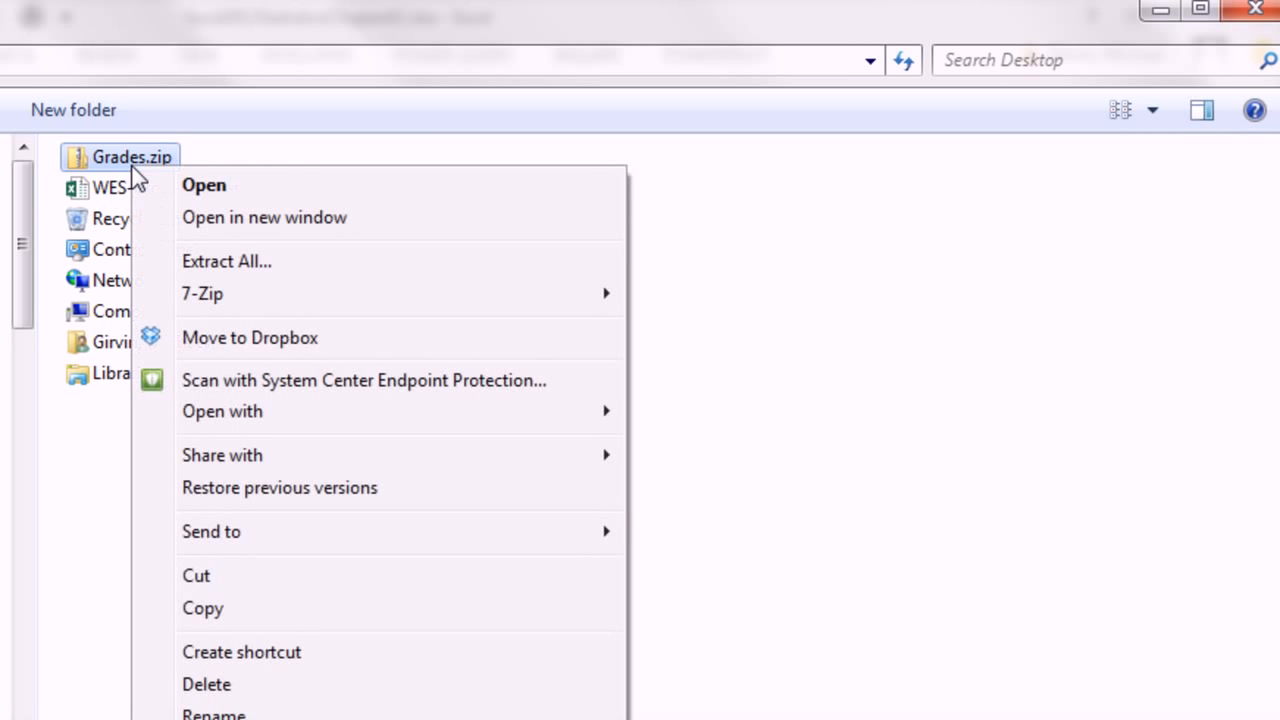
pyautogui.click(274, 263)
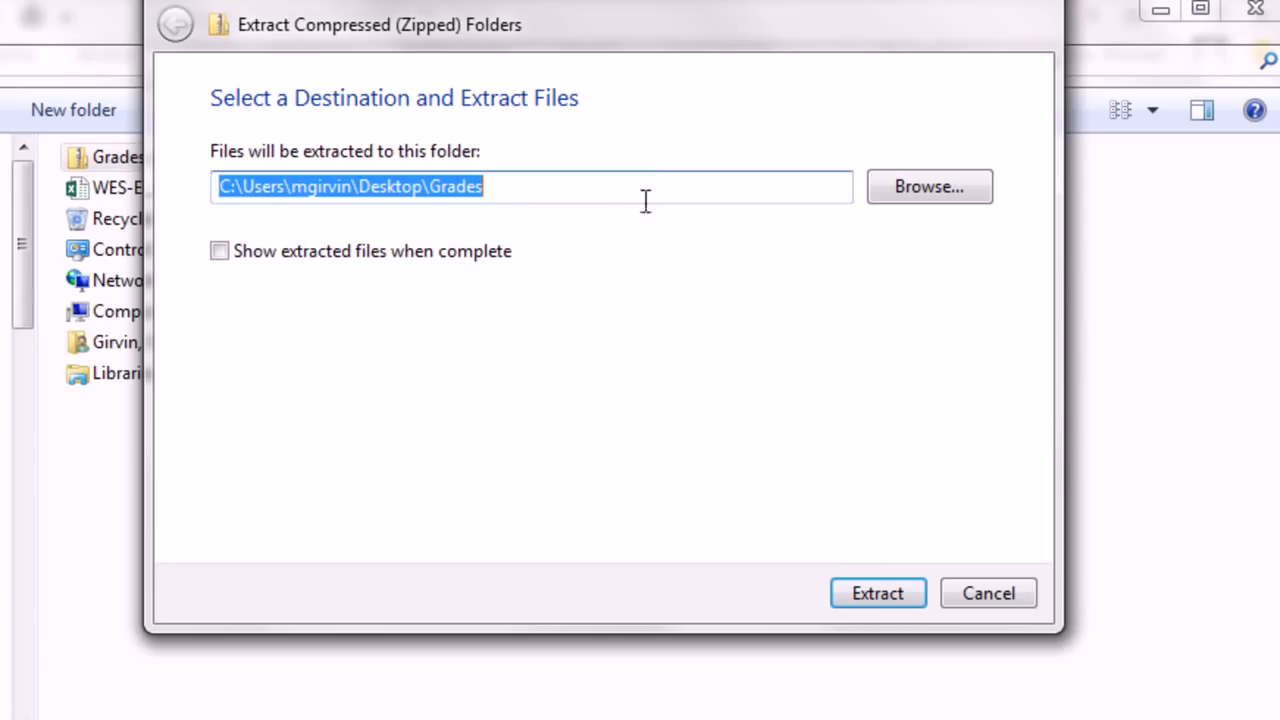
pyautogui.click(874, 593)
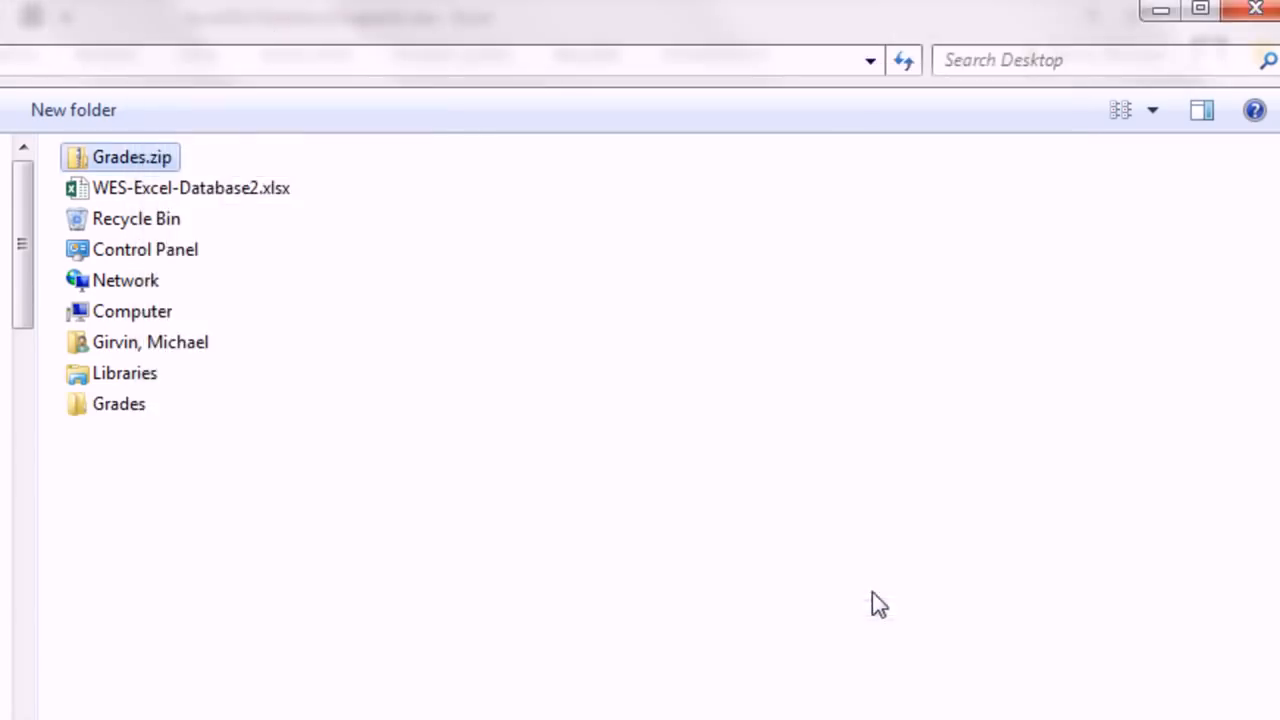
pyautogui.doubleClick(114, 404)
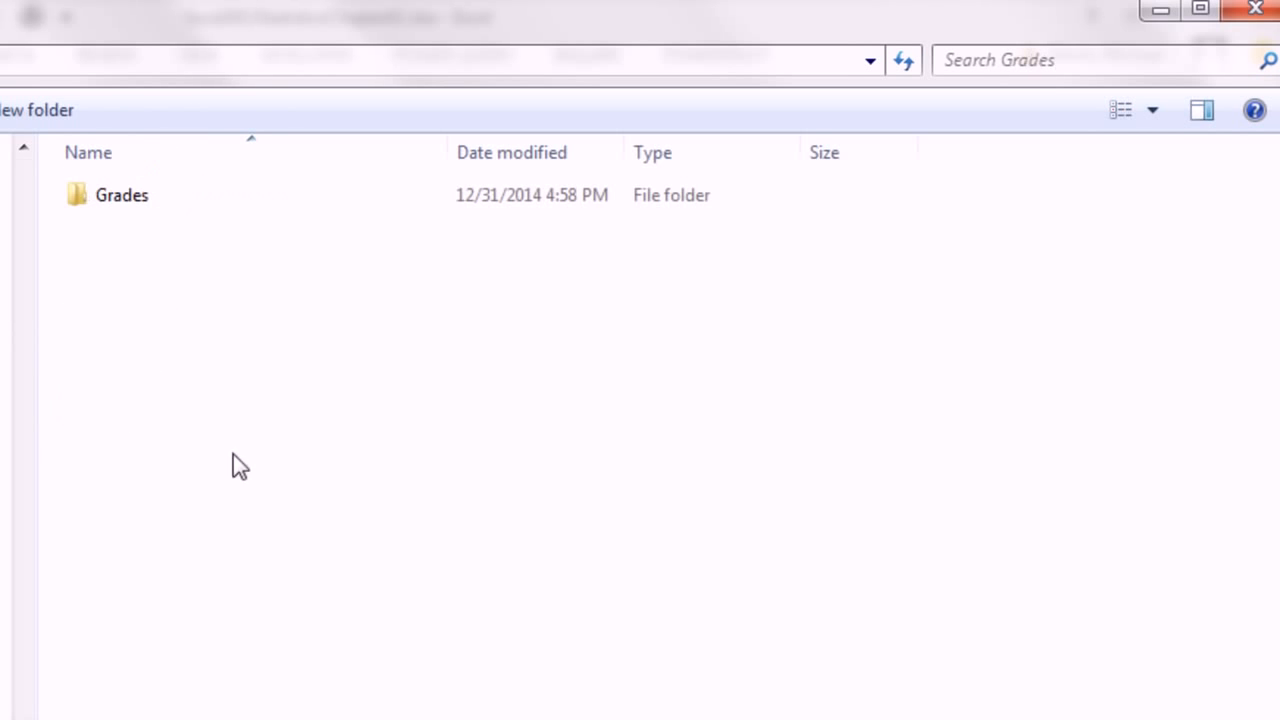
pyautogui.doubleClick(114, 201)
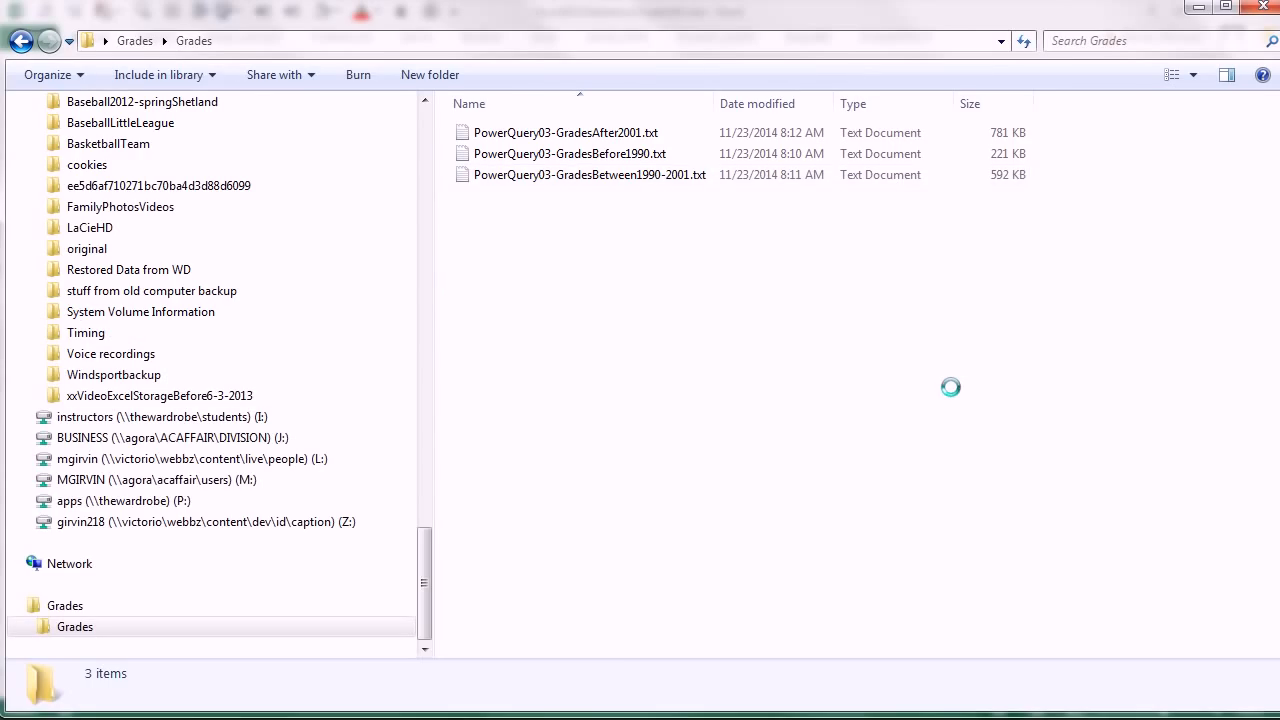
# - Back in Excel, start a Power Query import from a folder, using the inner Grades folder within Desktop\Grades as the source
pyautogui.hotkey('alt', 'Tab')
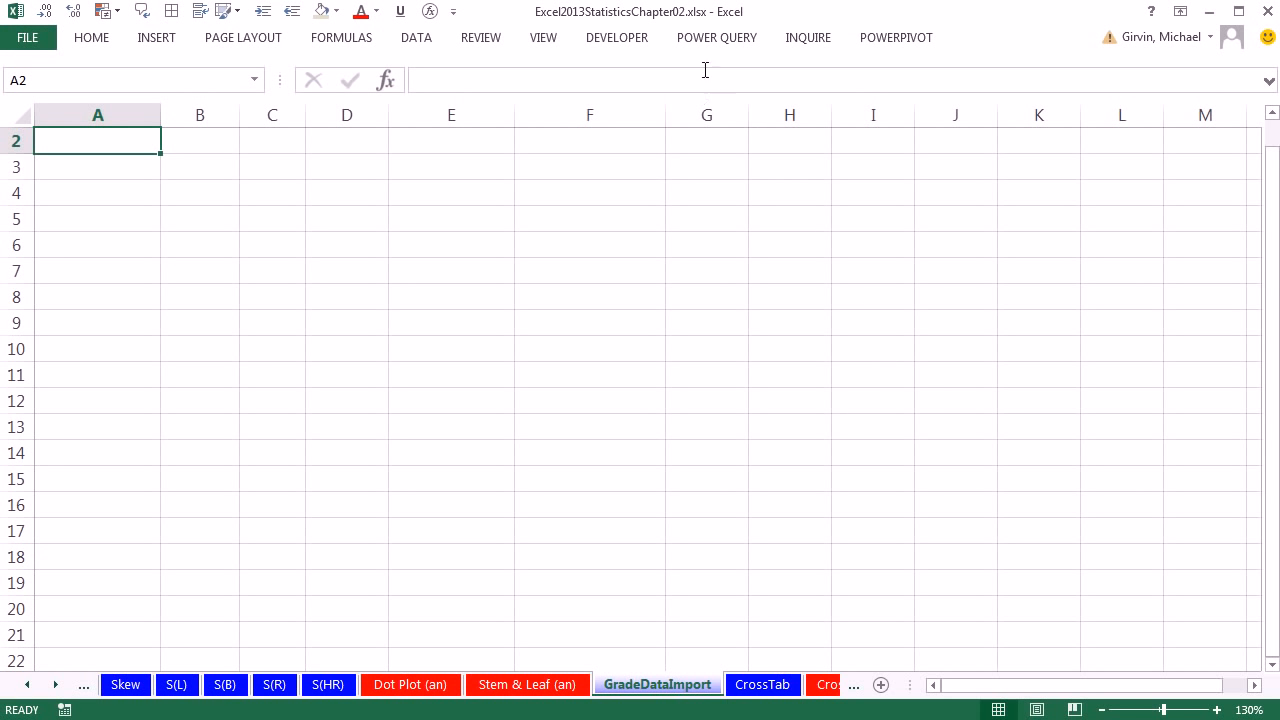
pyautogui.click(722, 45)
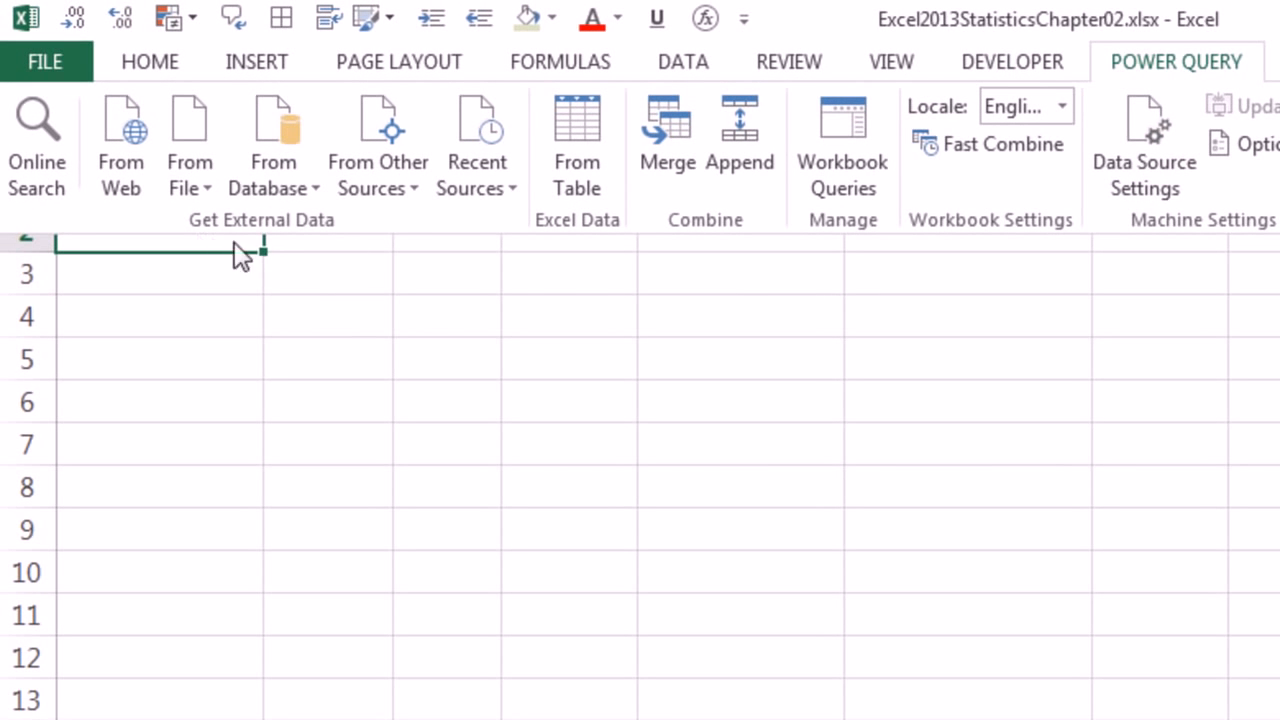
pyautogui.click(207, 188)
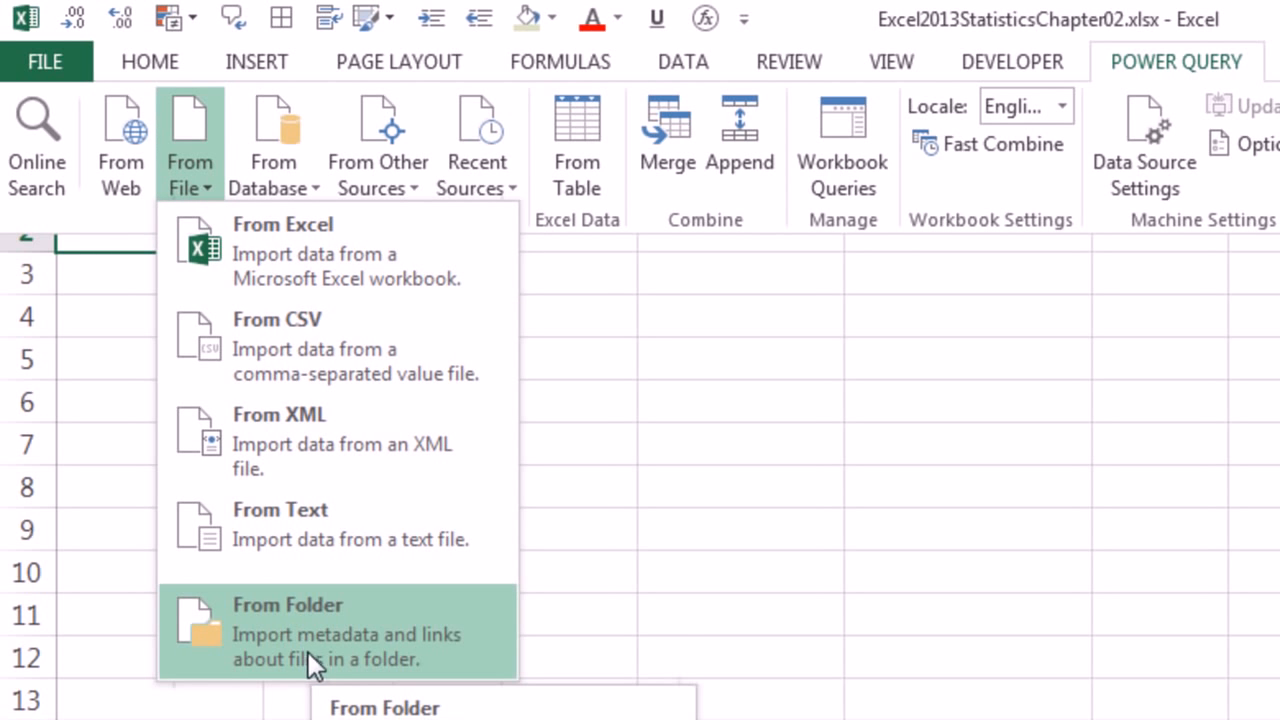
pyautogui.click(267, 642)
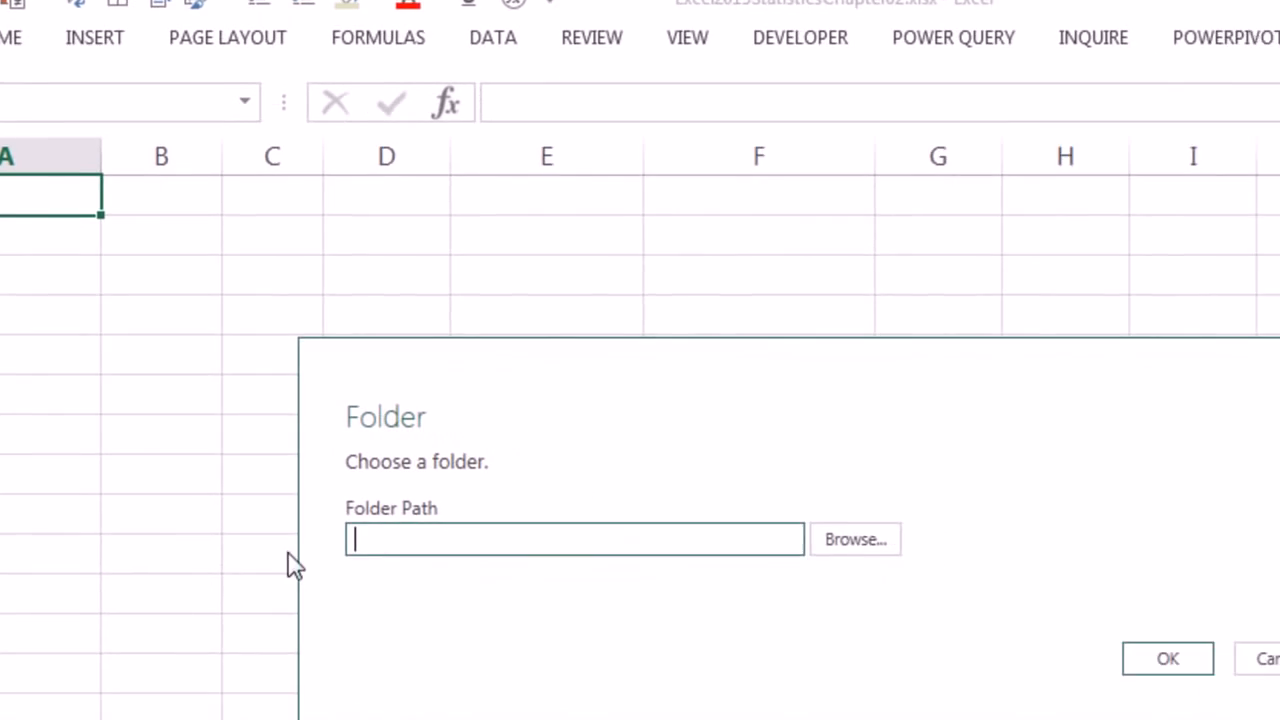
pyautogui.click(756, 513)
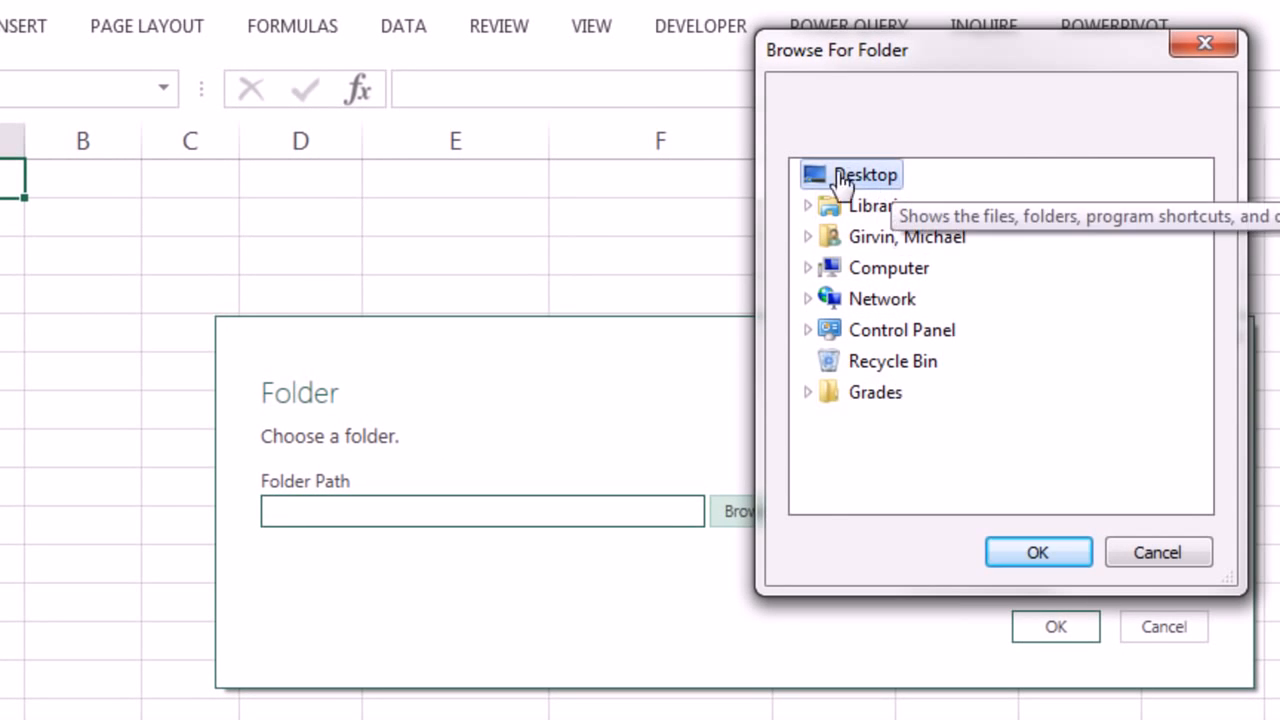
pyautogui.doubleClick(889, 393)
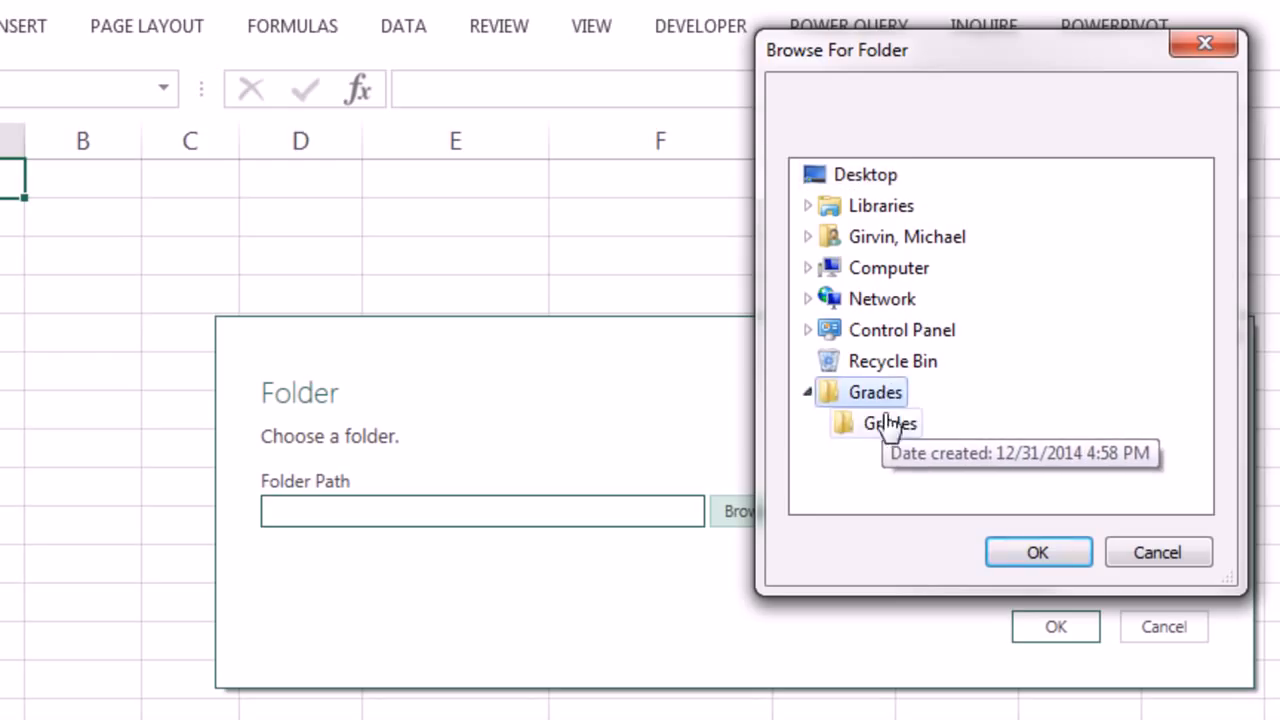
pyautogui.click(888, 428)
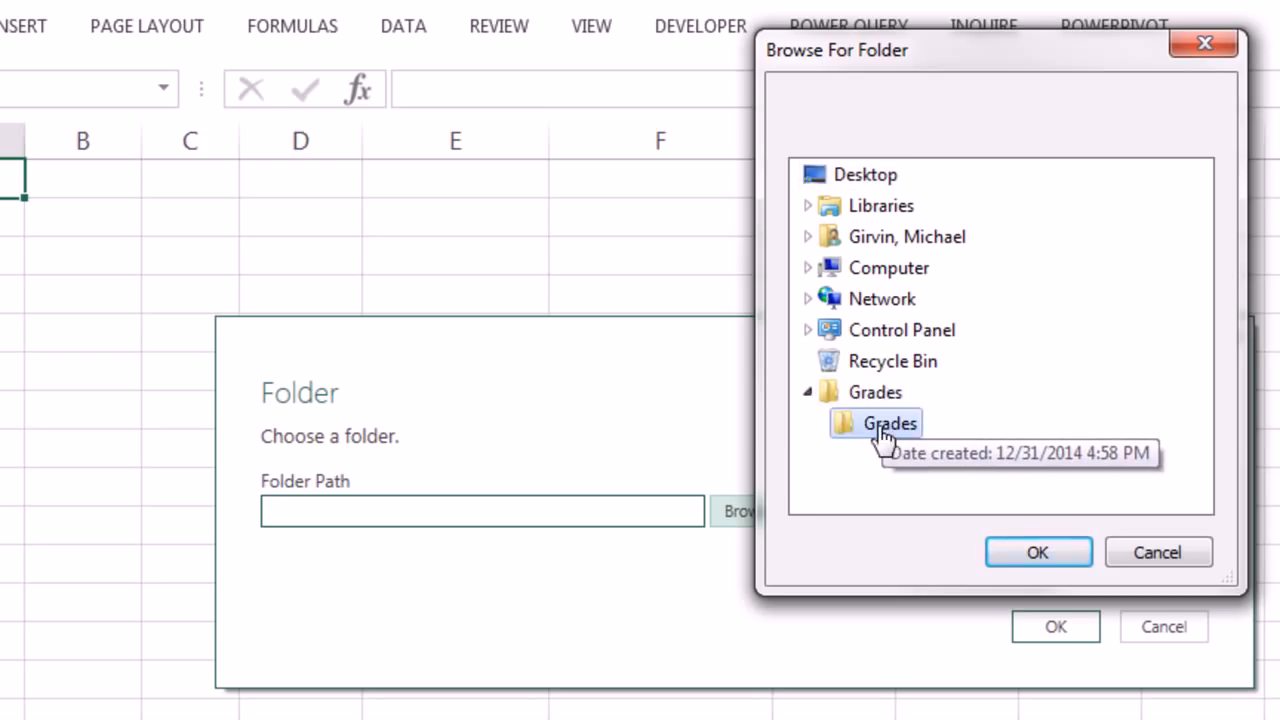
pyautogui.click(1037, 556)
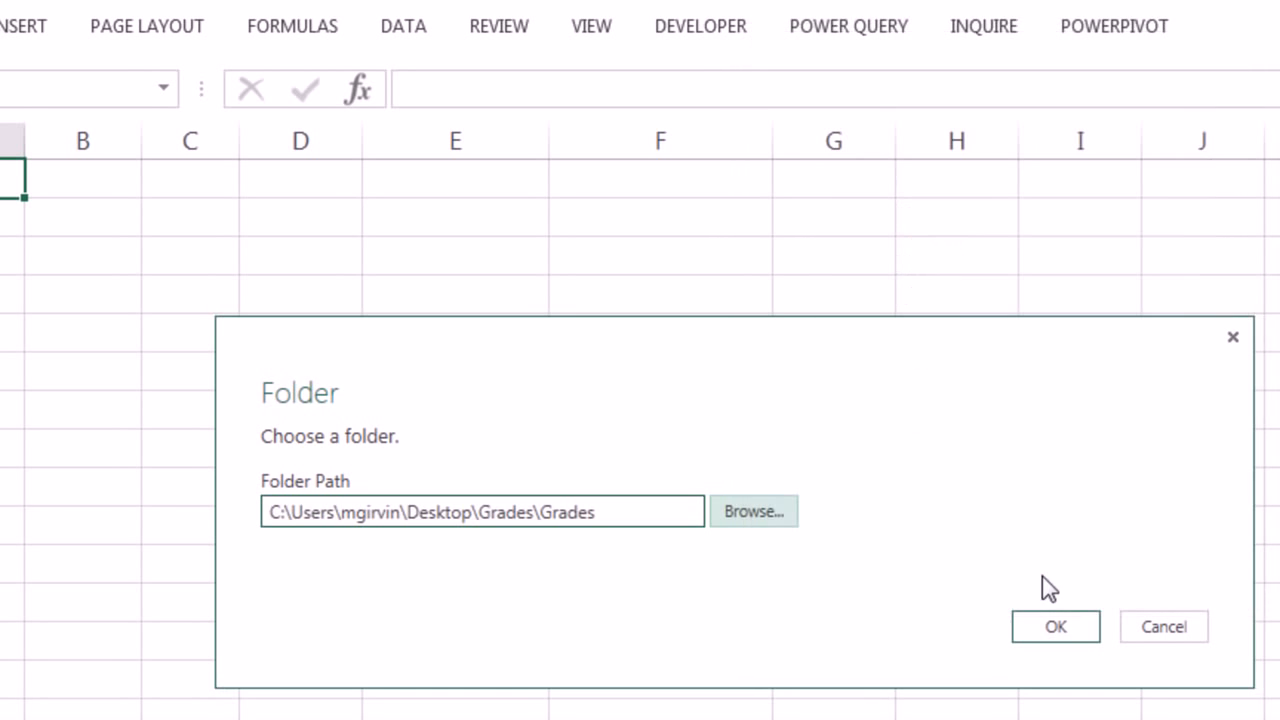
pyautogui.click(1058, 624)
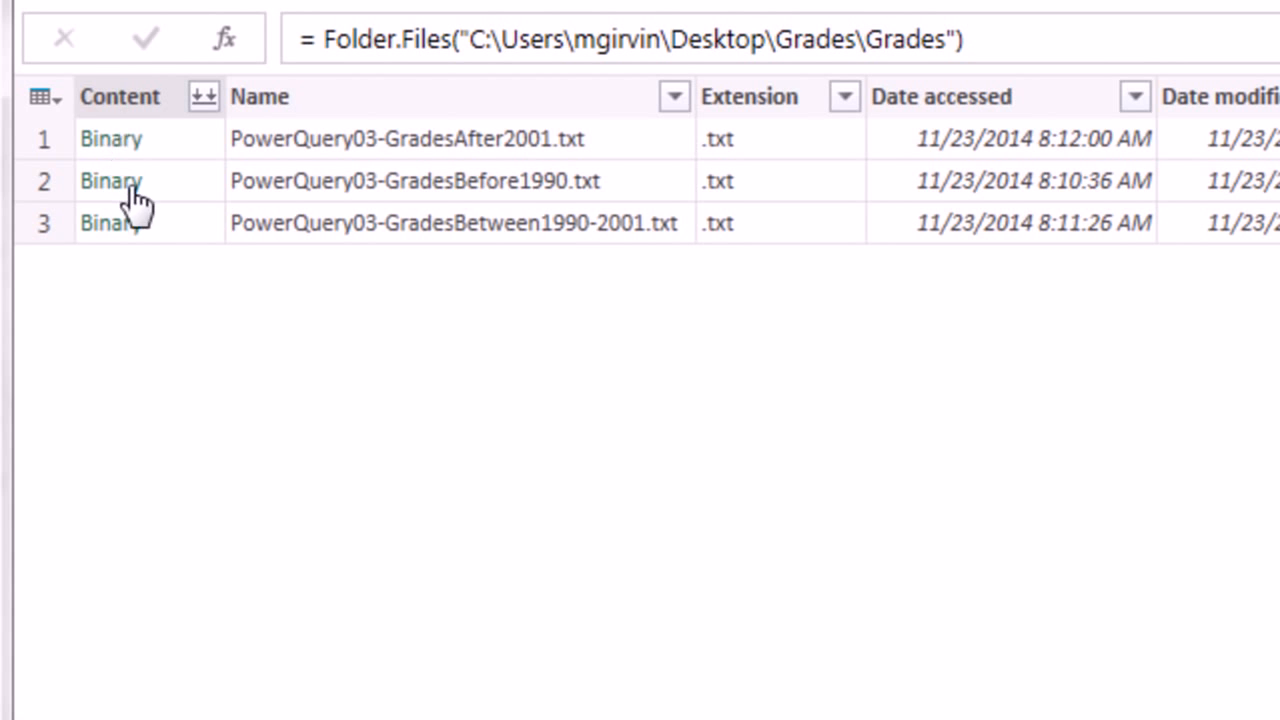
# - Remove all columns except Content and combine the binary files into one table
pyautogui.rightClick(125, 97)
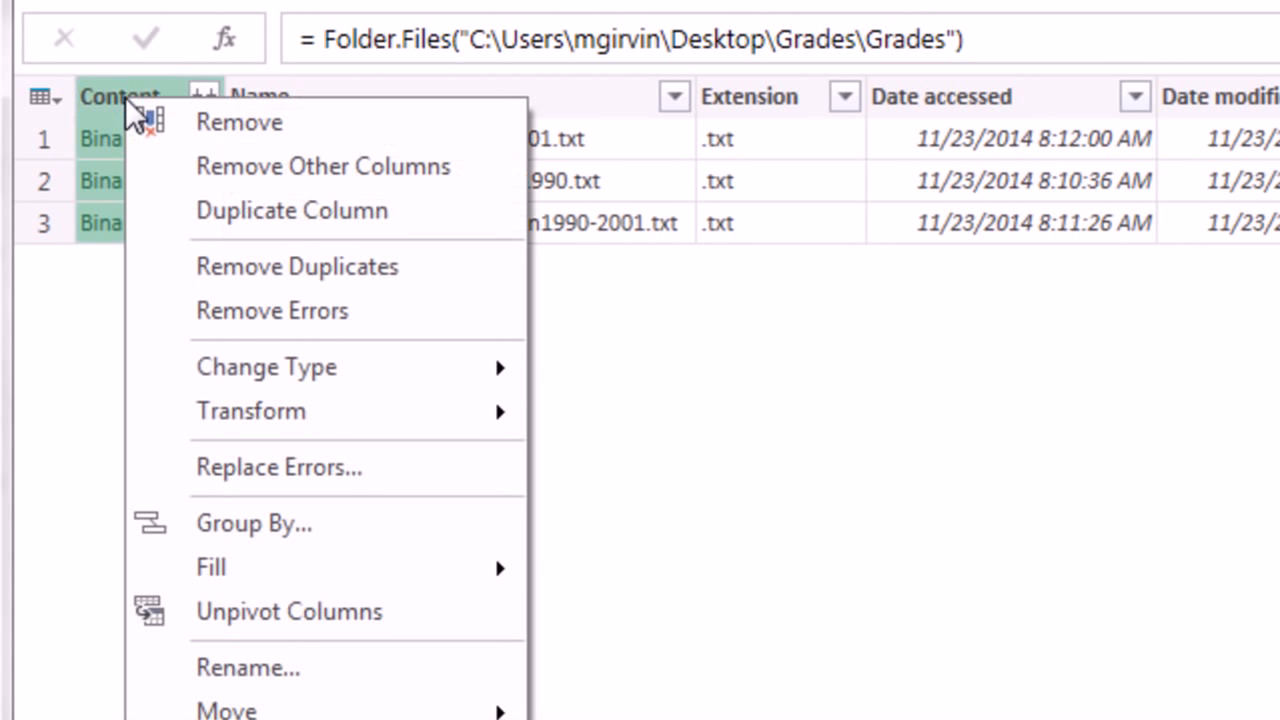
pyautogui.click(215, 171)
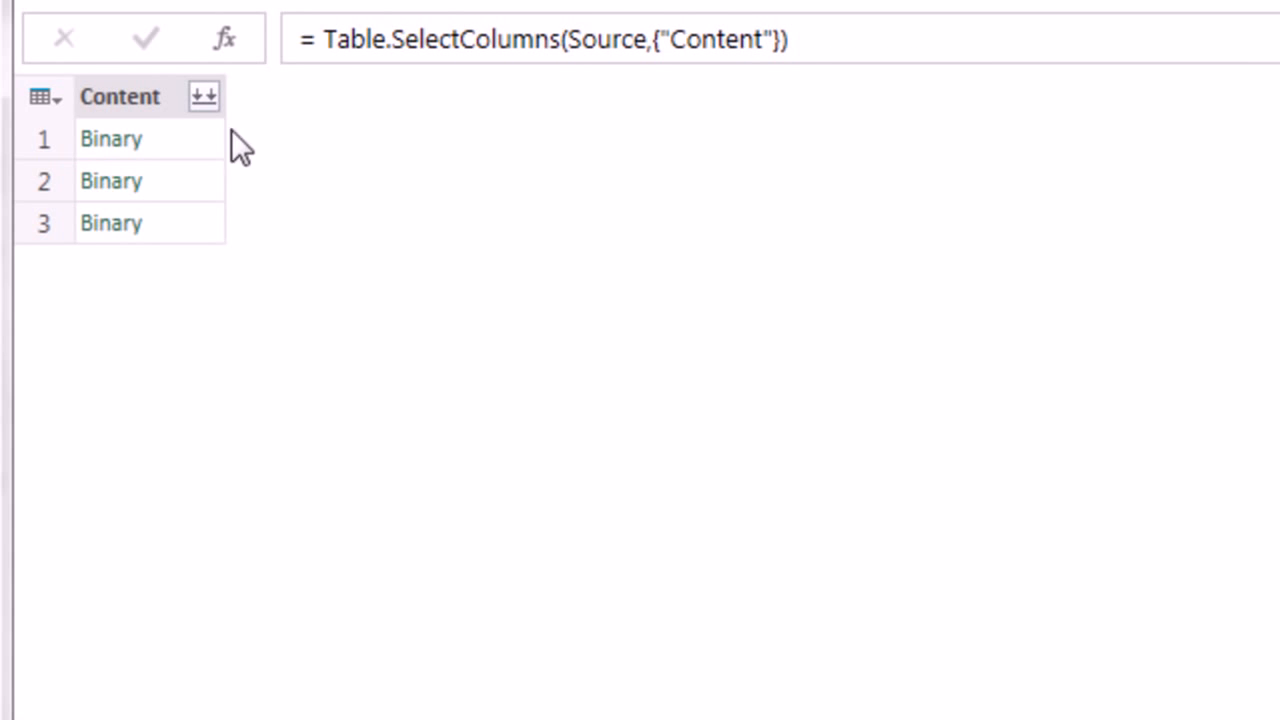
pyautogui.click(203, 99)
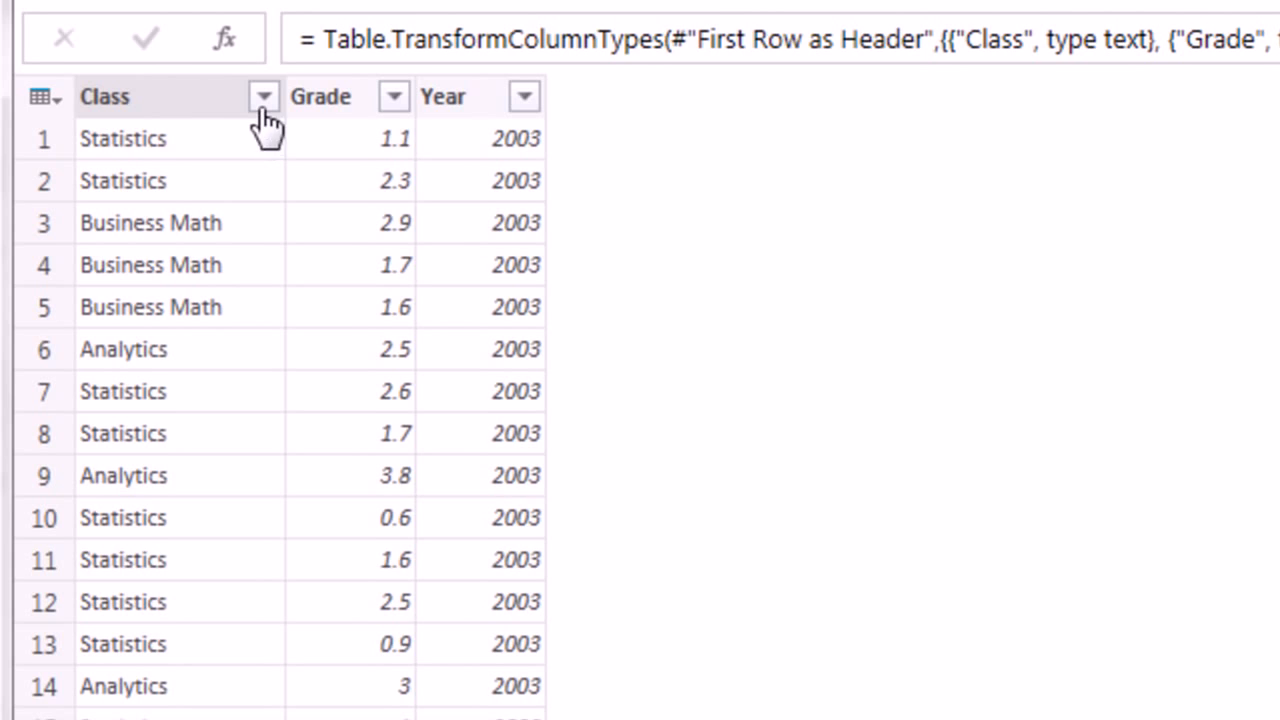
# - Load the full value list for the Class column and filter out the rows containing "Class"
pyautogui.click(264, 97)
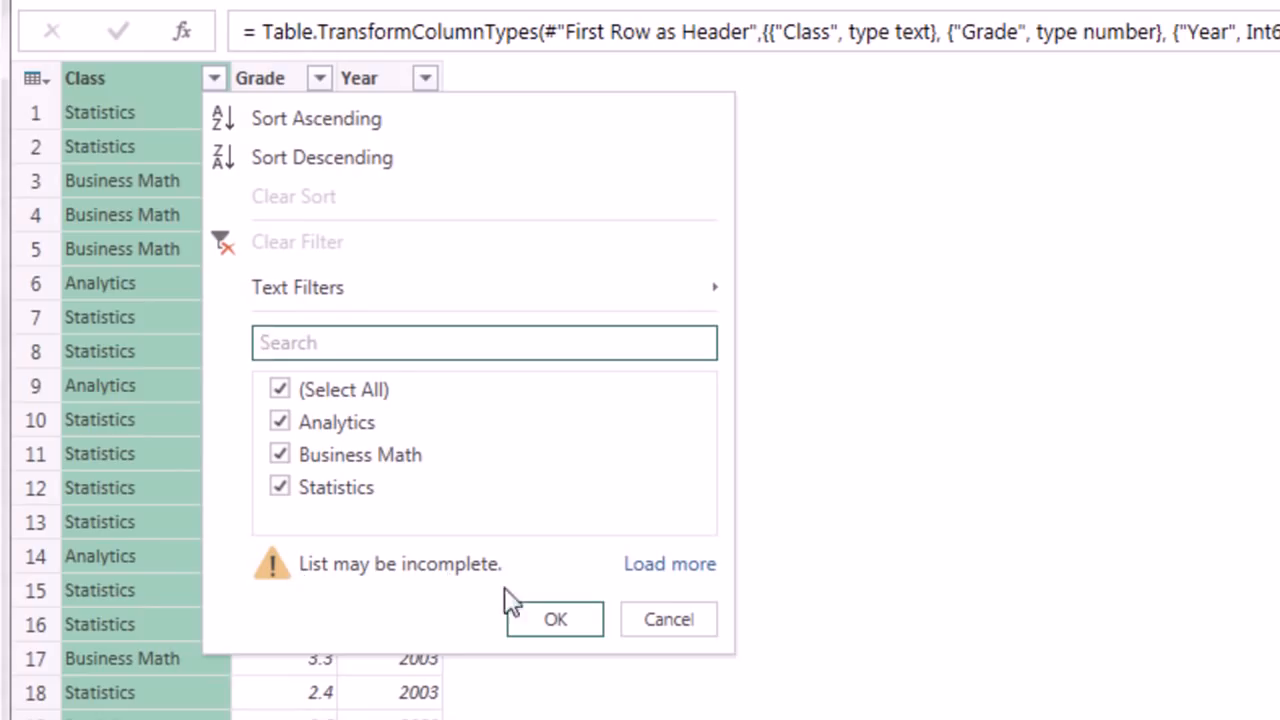
pyautogui.click(680, 564)
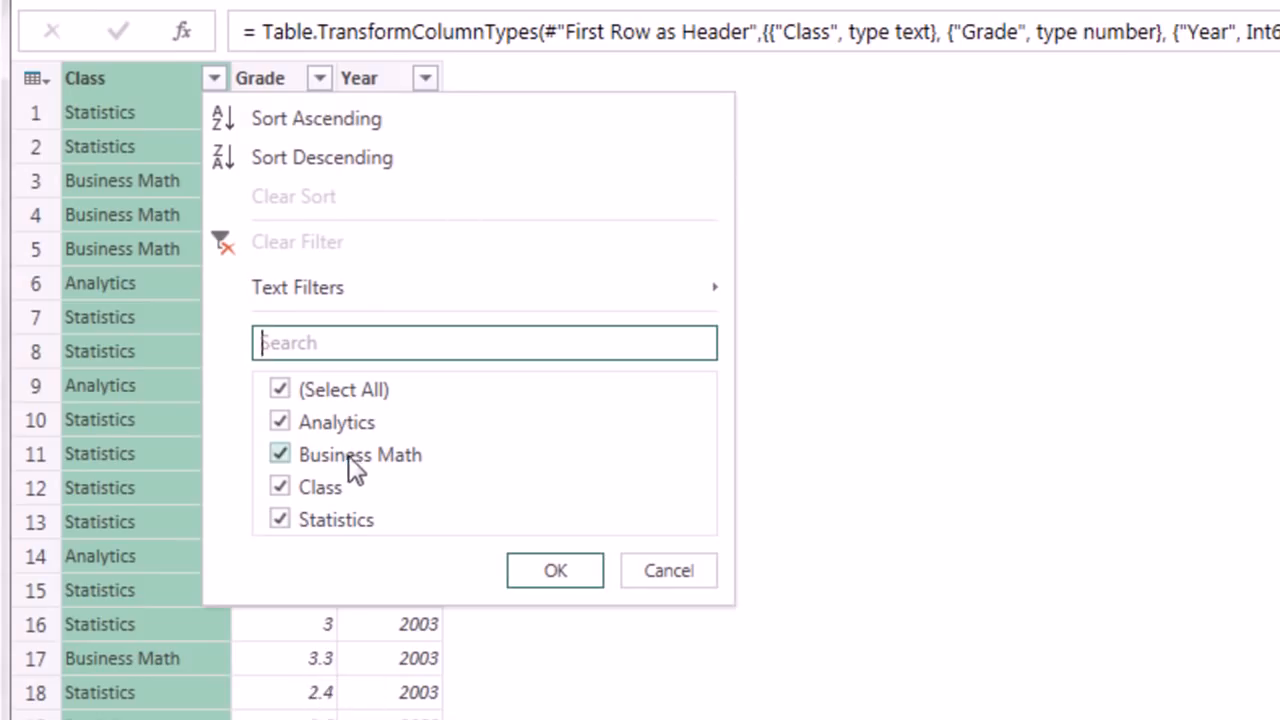
pyautogui.click(281, 488)
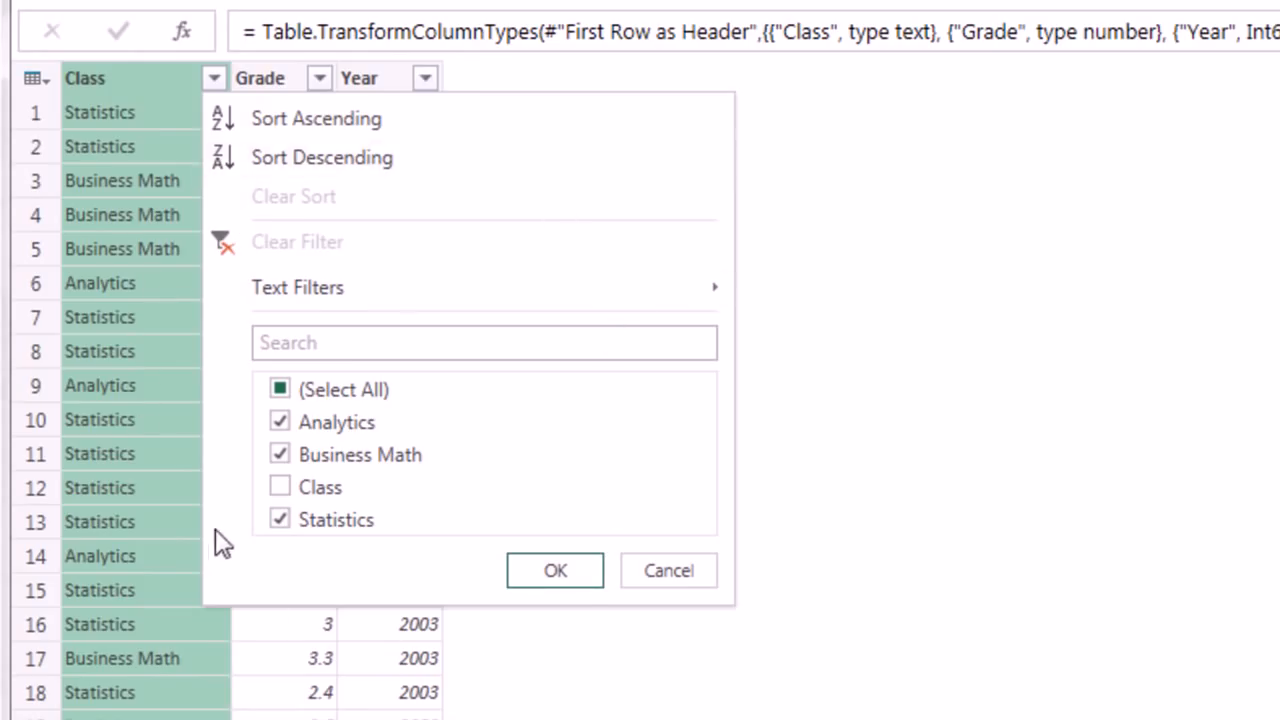
pyautogui.click(574, 569)
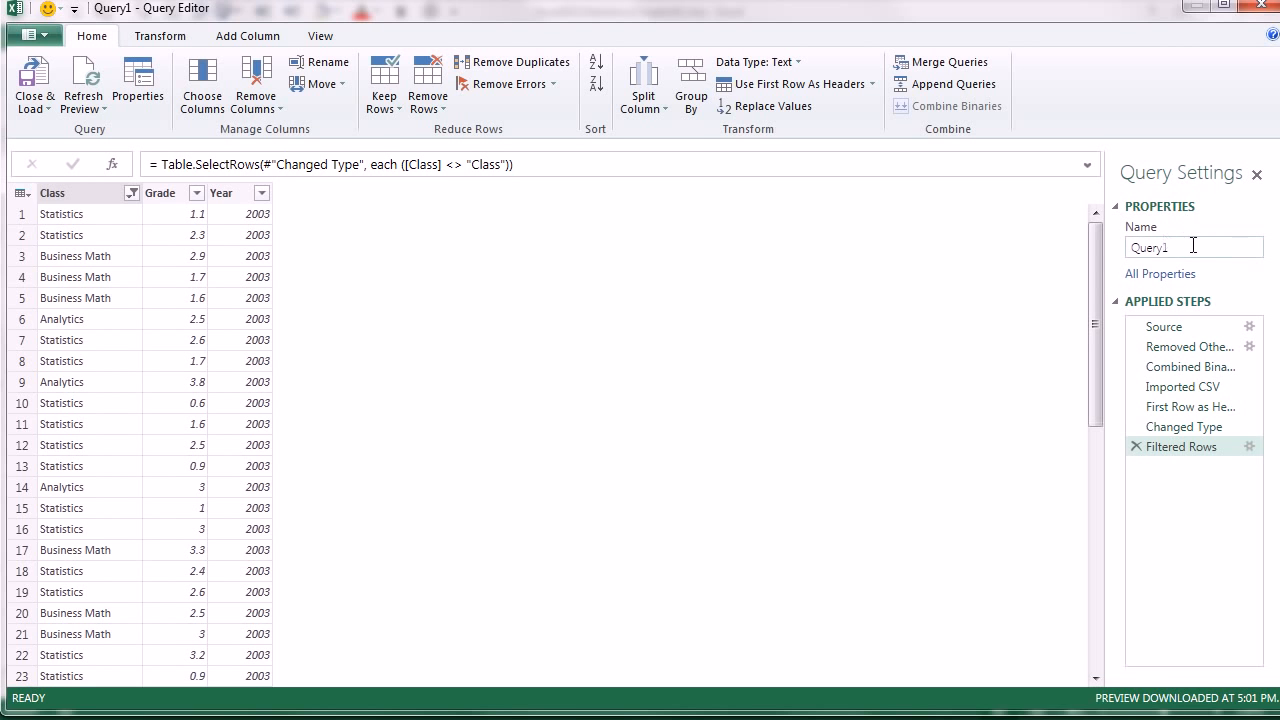
# - Rename the query as GradeImport
pyautogui.click(1193, 246)
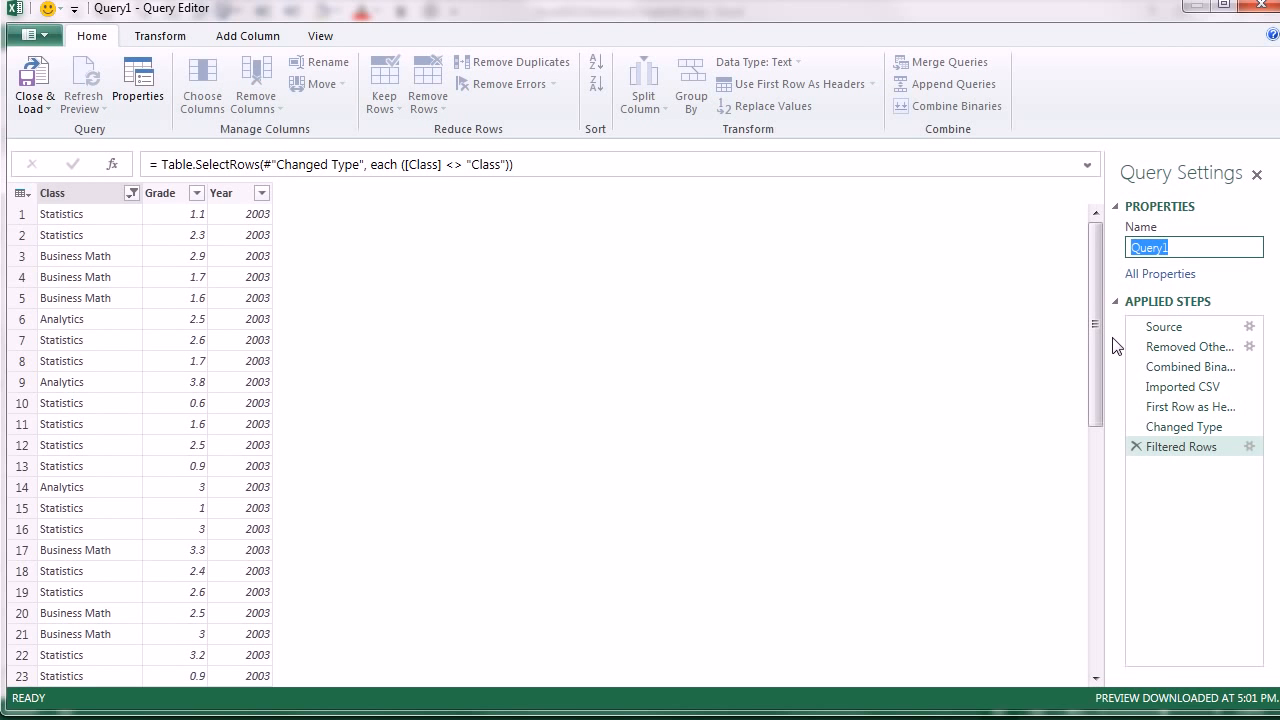
pyautogui.write('GradeImport')
pyautogui.press('Return')
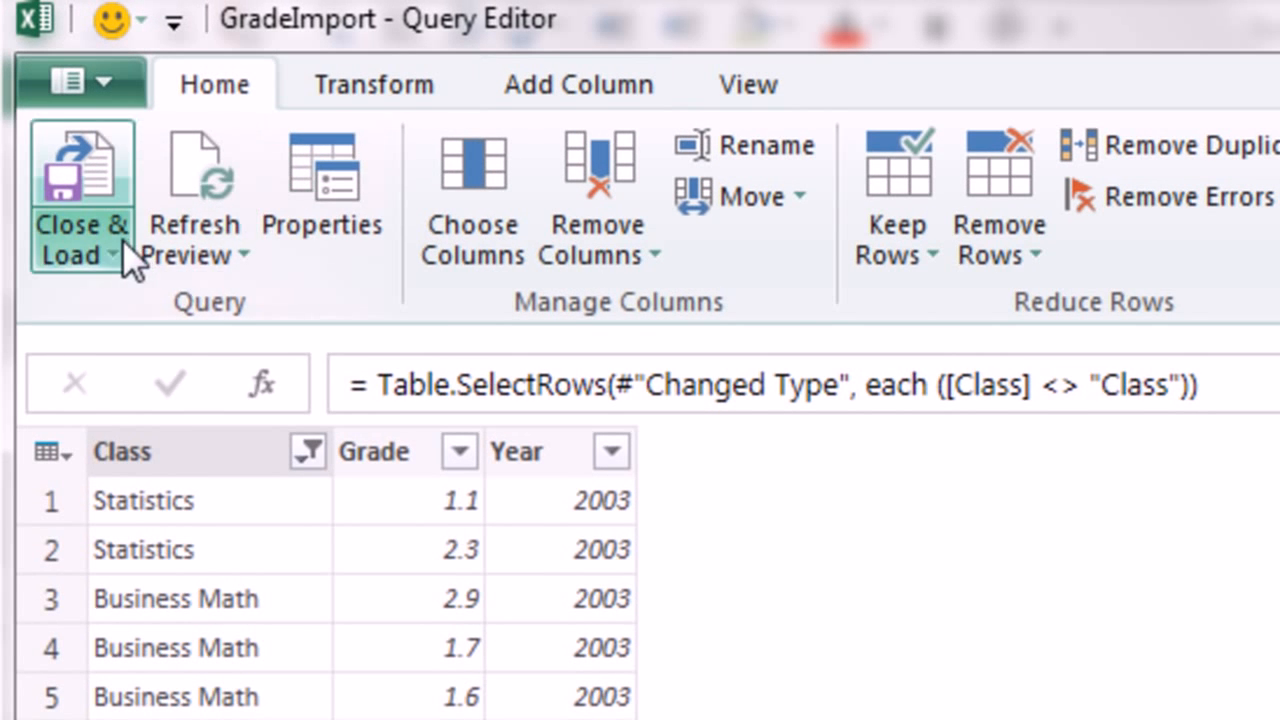
# - Close the query editor and load the query as a table on the existing worksheet, starting at cell $A$1
pyautogui.click(122, 239)
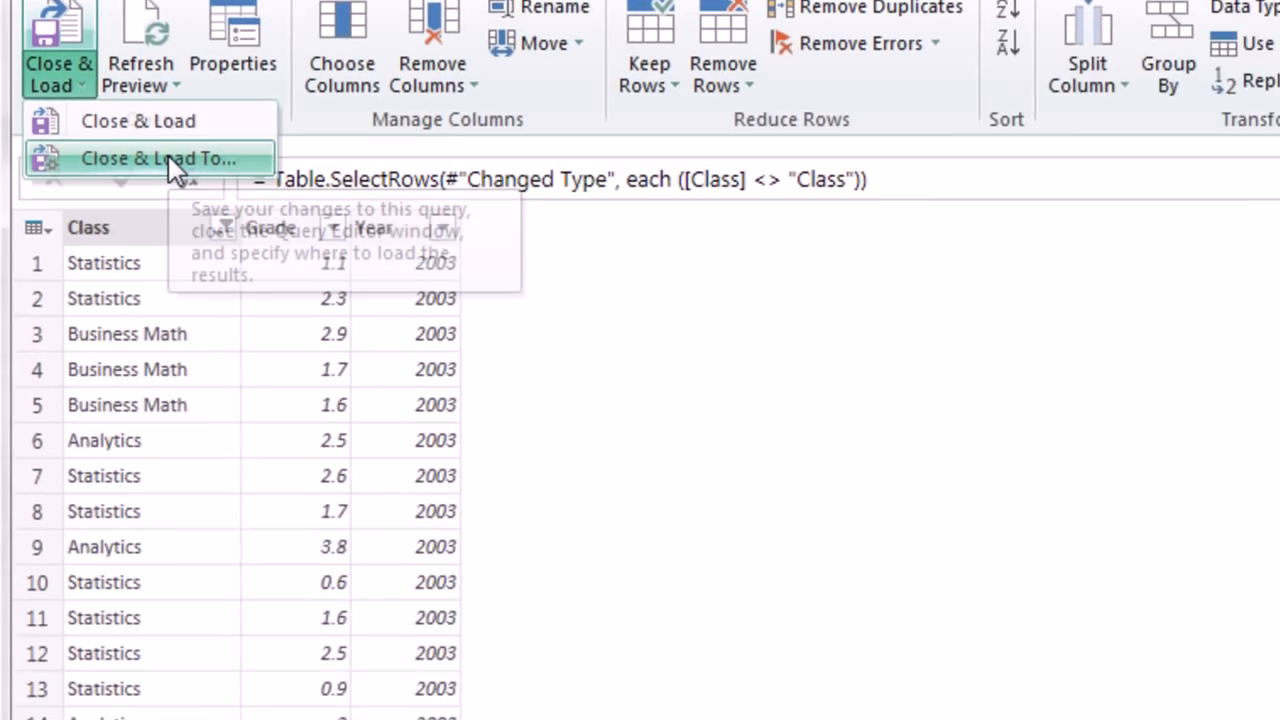
pyautogui.click(232, 350)
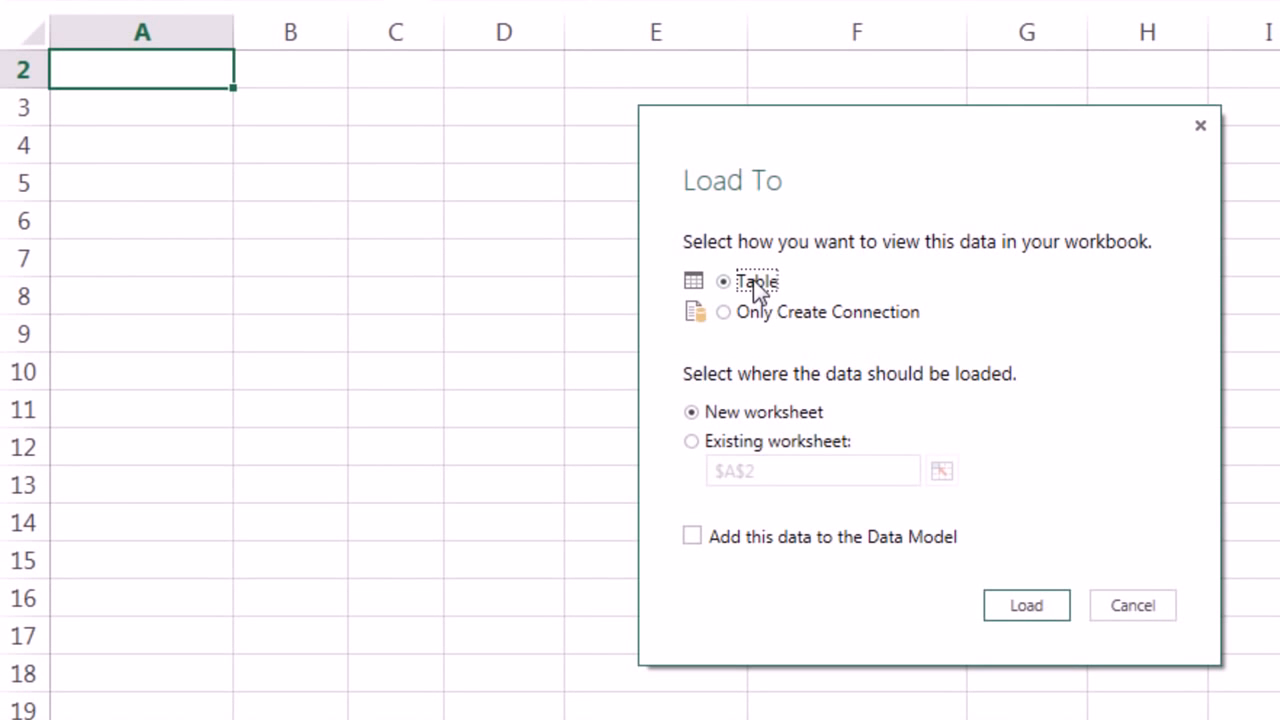
pyautogui.click(700, 442)
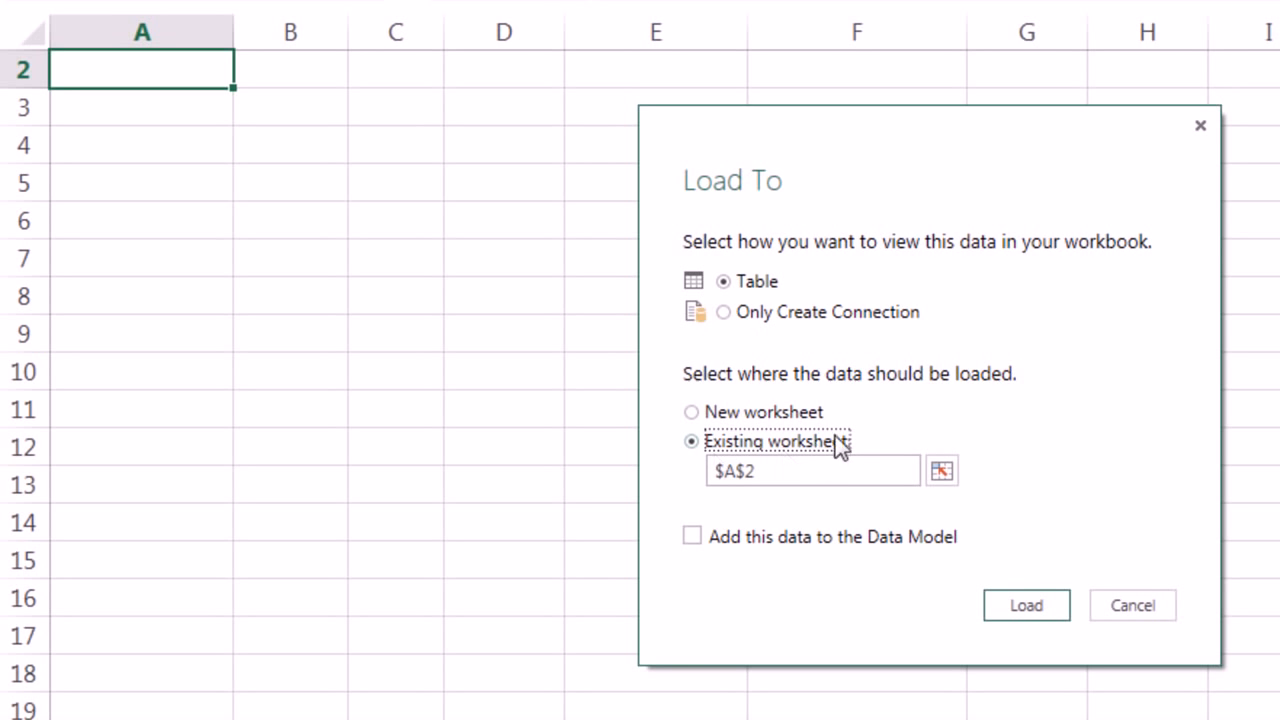
pyautogui.click(942, 470)
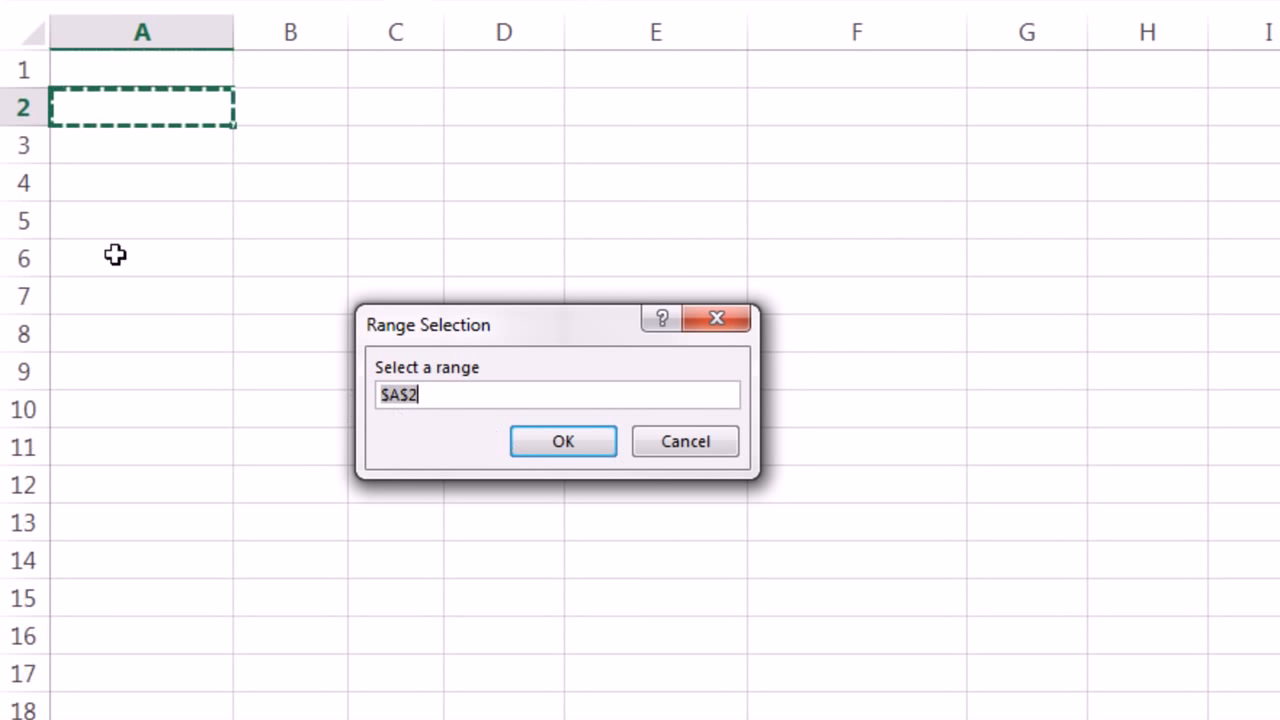
pyautogui.click(163, 70)
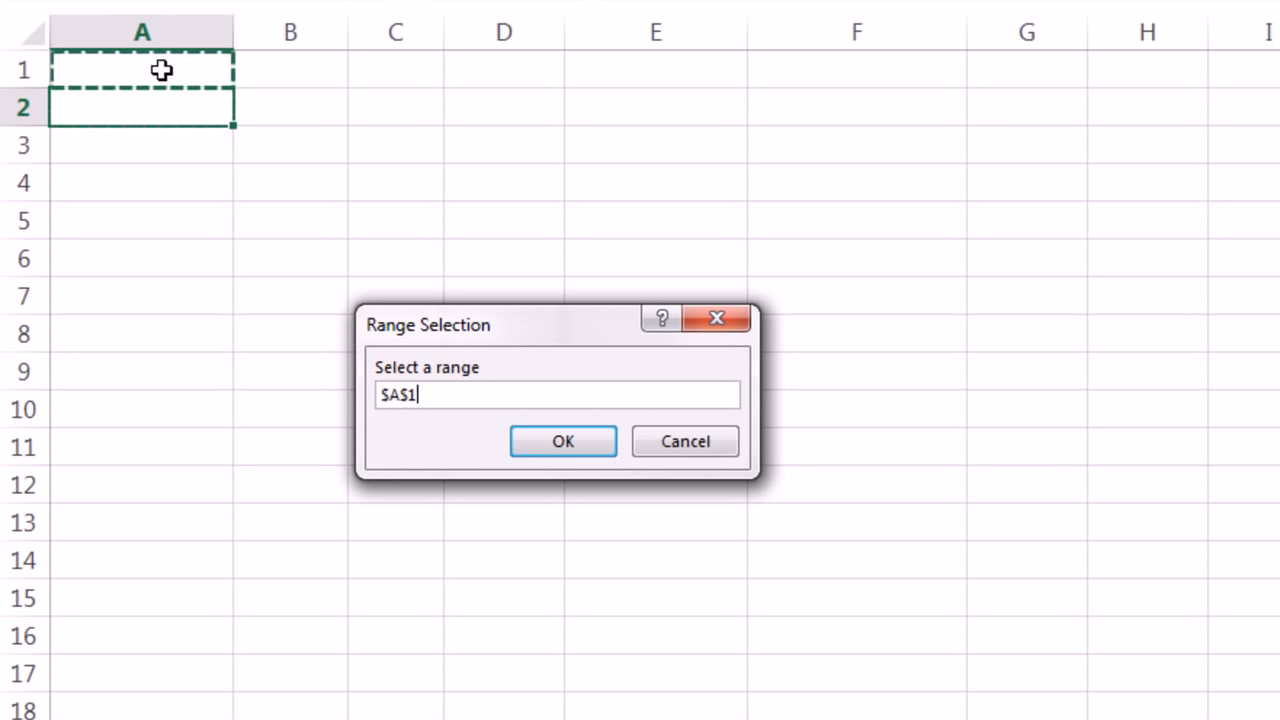
pyautogui.click(573, 443)
pyautogui.click(1027, 606)
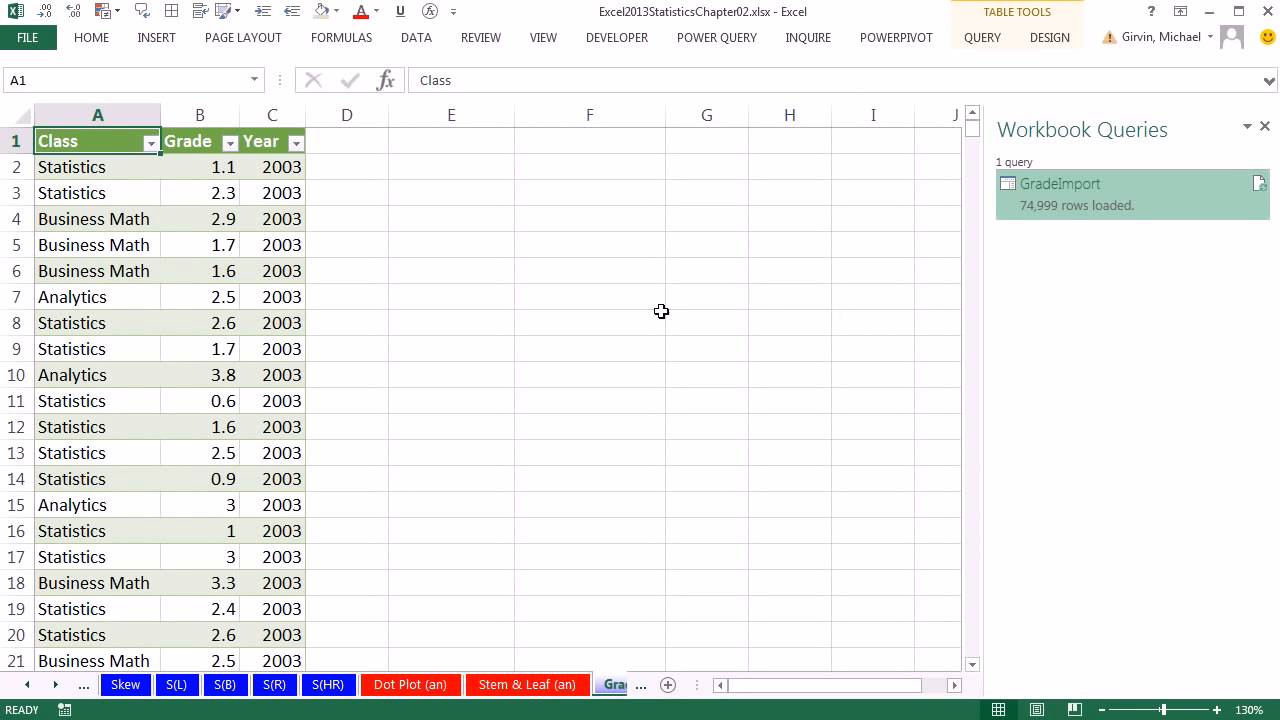
# - Close the Workbook Queries pane and go to the last row of the imported table
pyautogui.click(1265, 127)
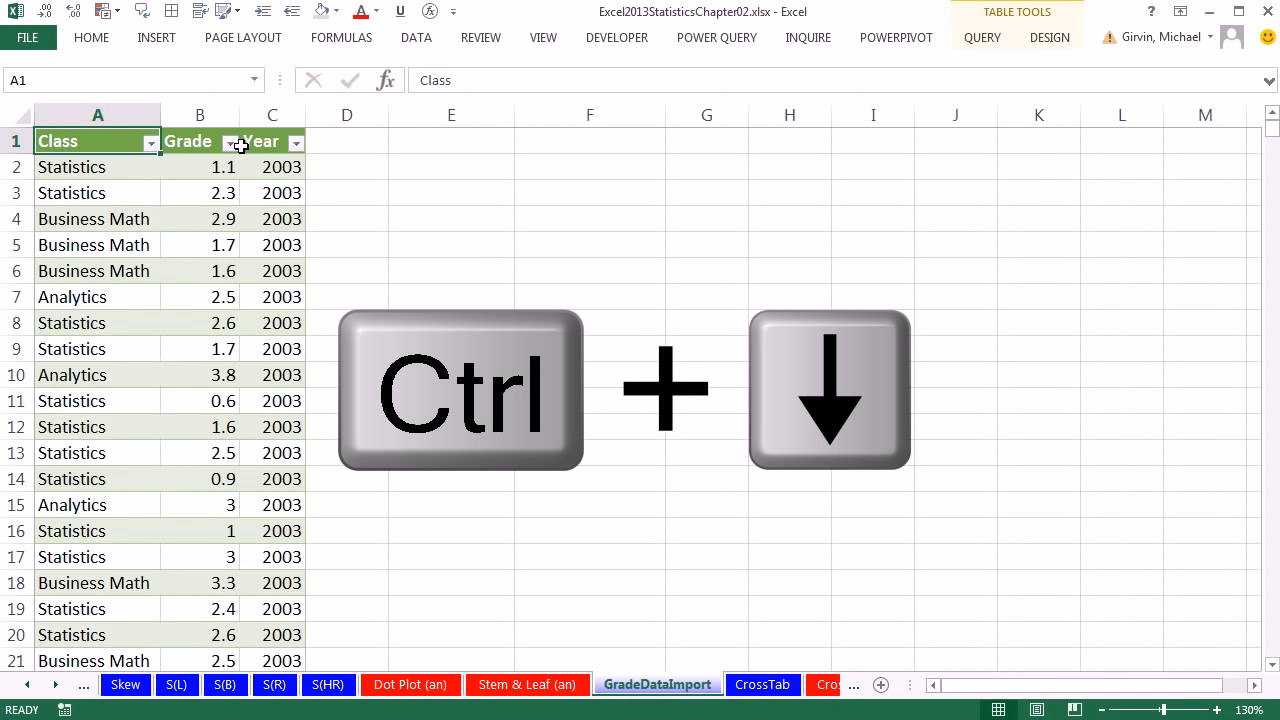
pyautogui.hotkey('ctrl', 'Down')
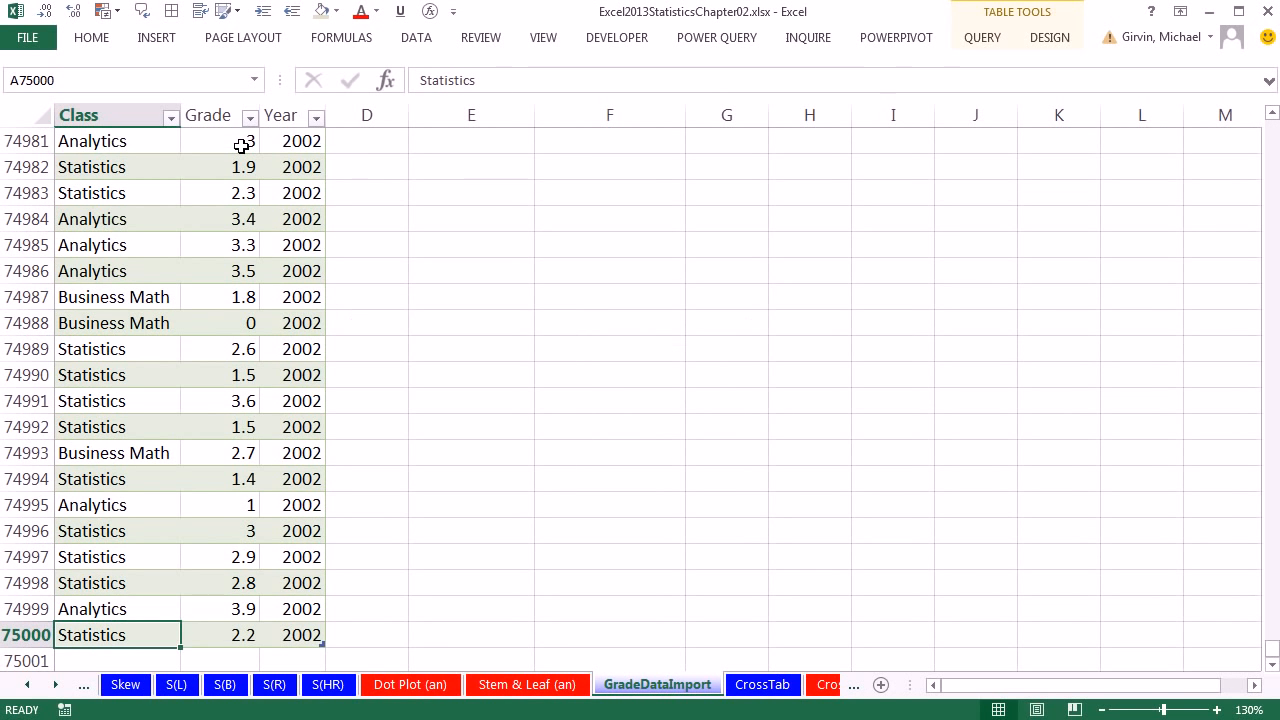
# - Create a PivotTable from the GradeImport table on the existing worksheet, located at GradeDataImport!$E$1
pyautogui.hotkey('ctrl', 'Home')
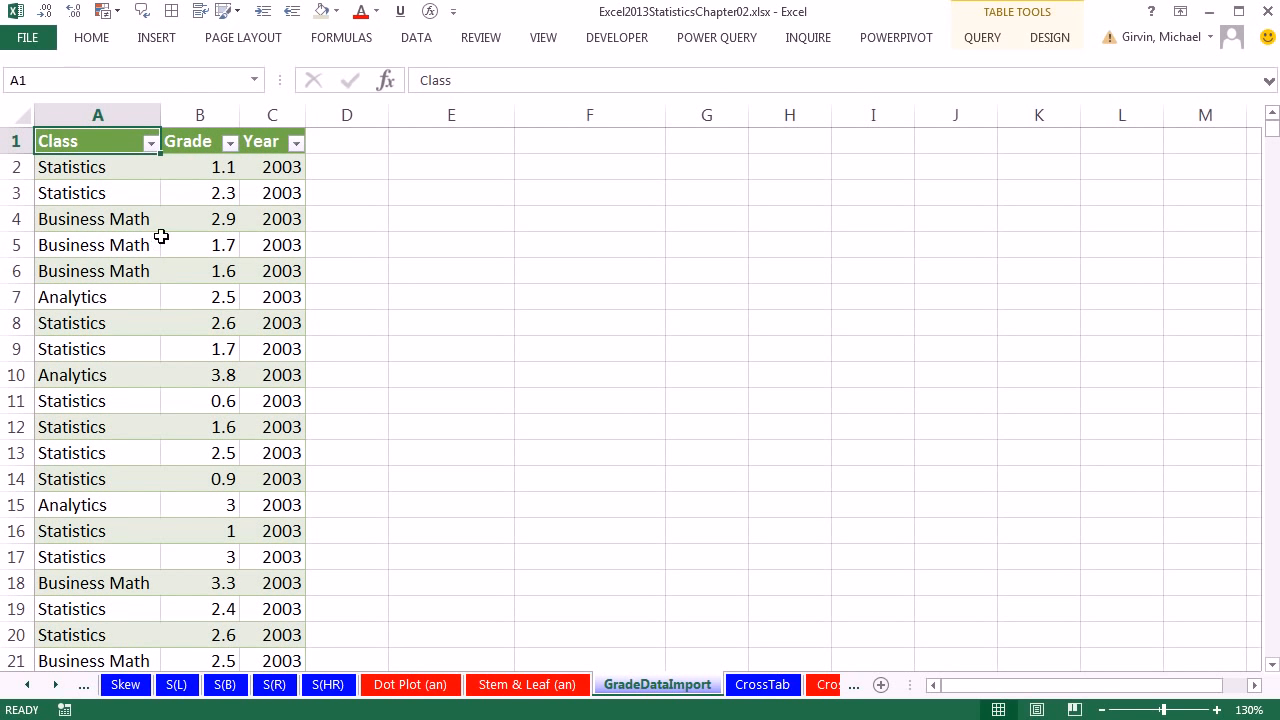
pyautogui.click(156, 38)
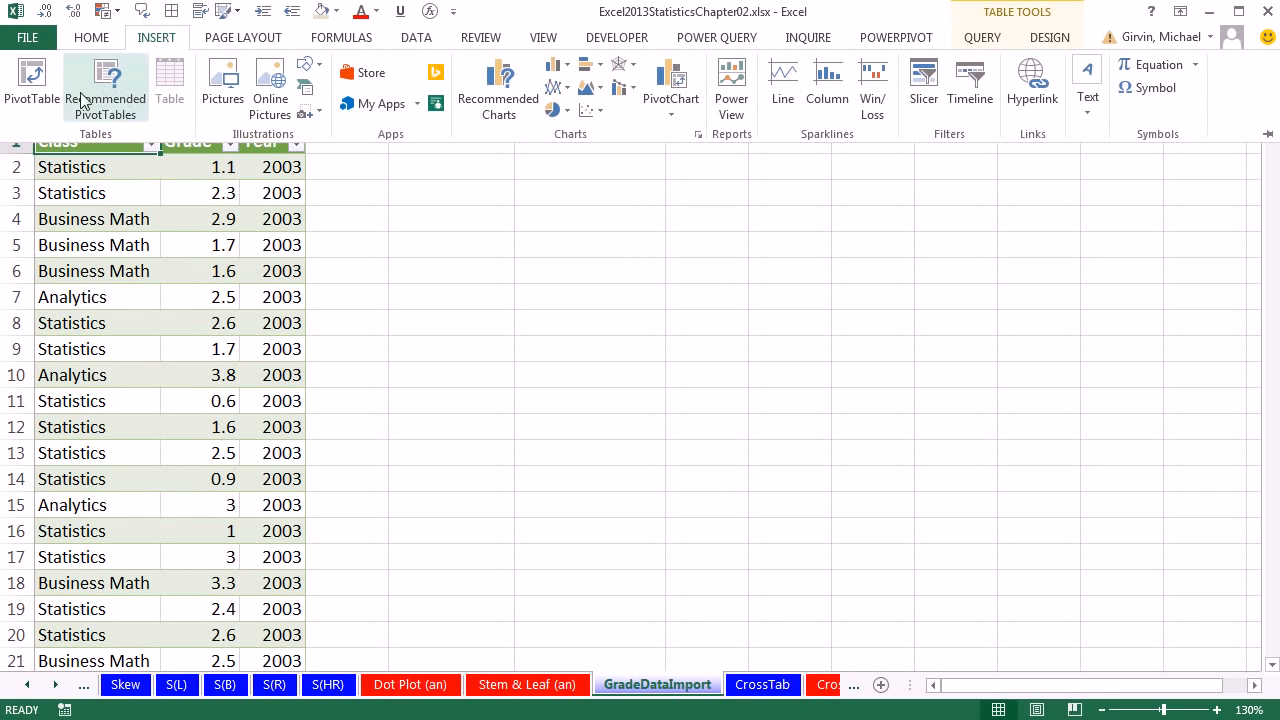
pyautogui.press('Escape')
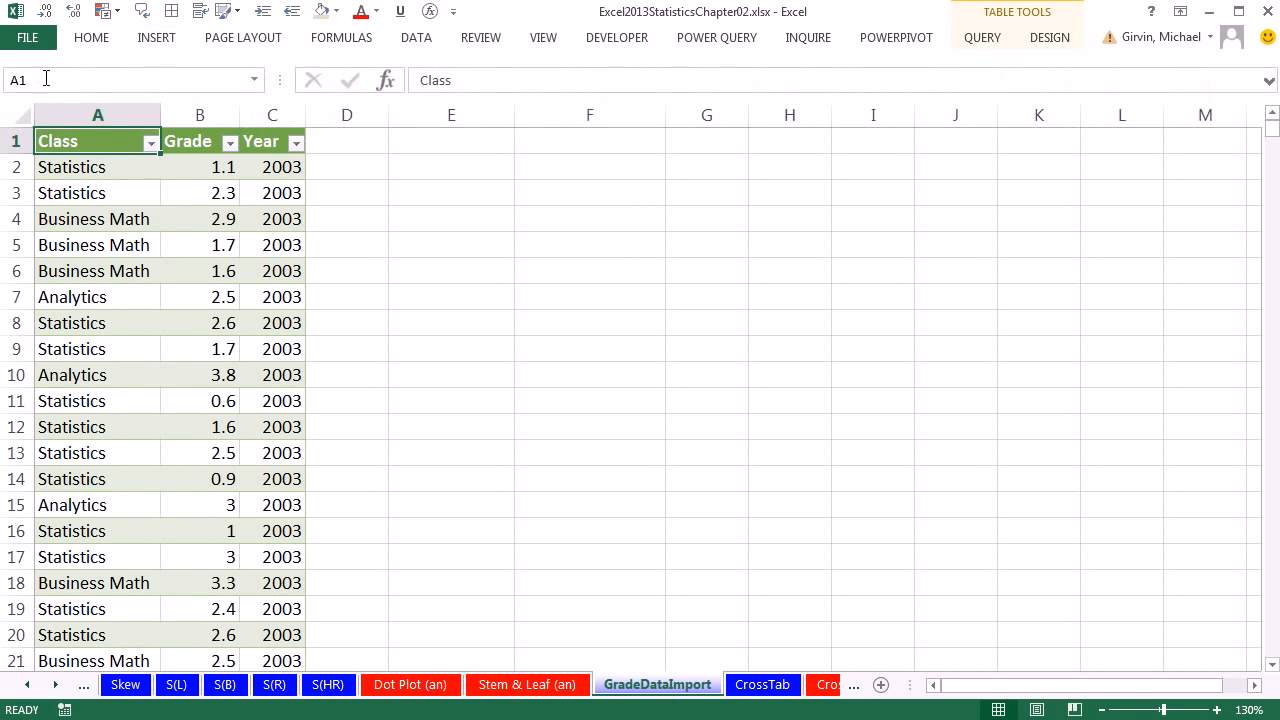
pyautogui.press('alt')
pyautogui.press('n')
pyautogui.press('v')
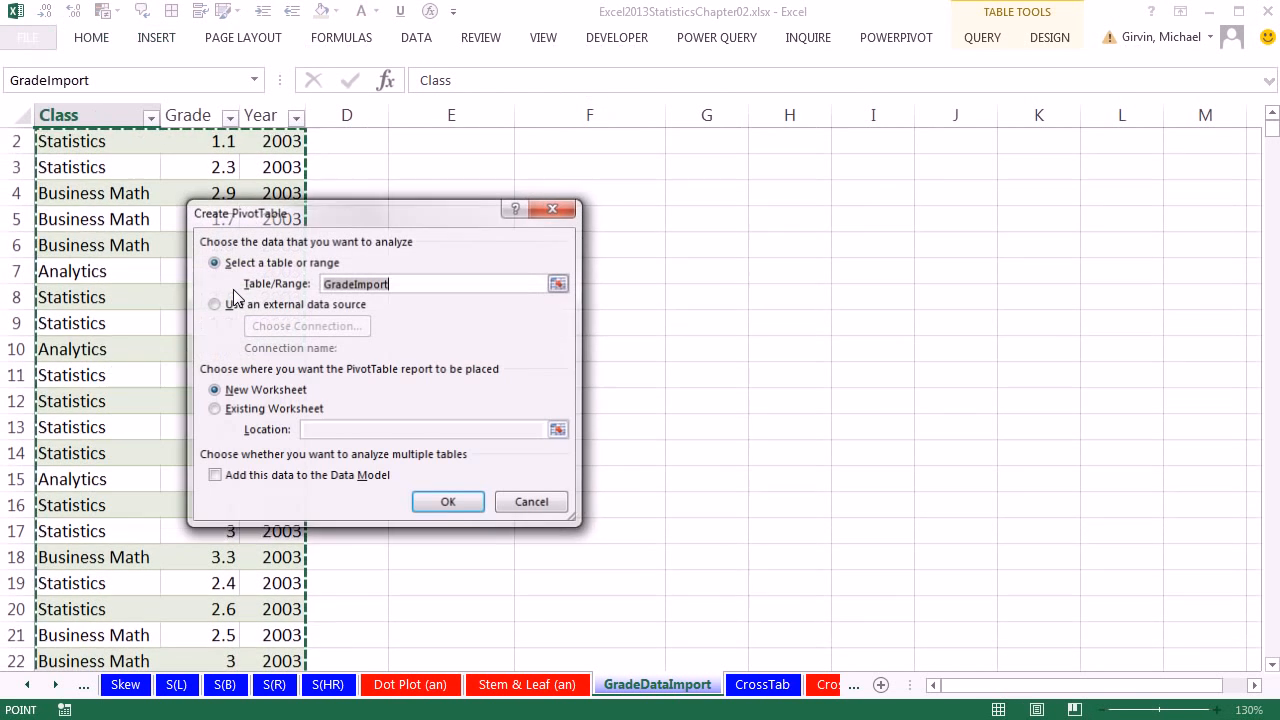
pyautogui.click(228, 409)
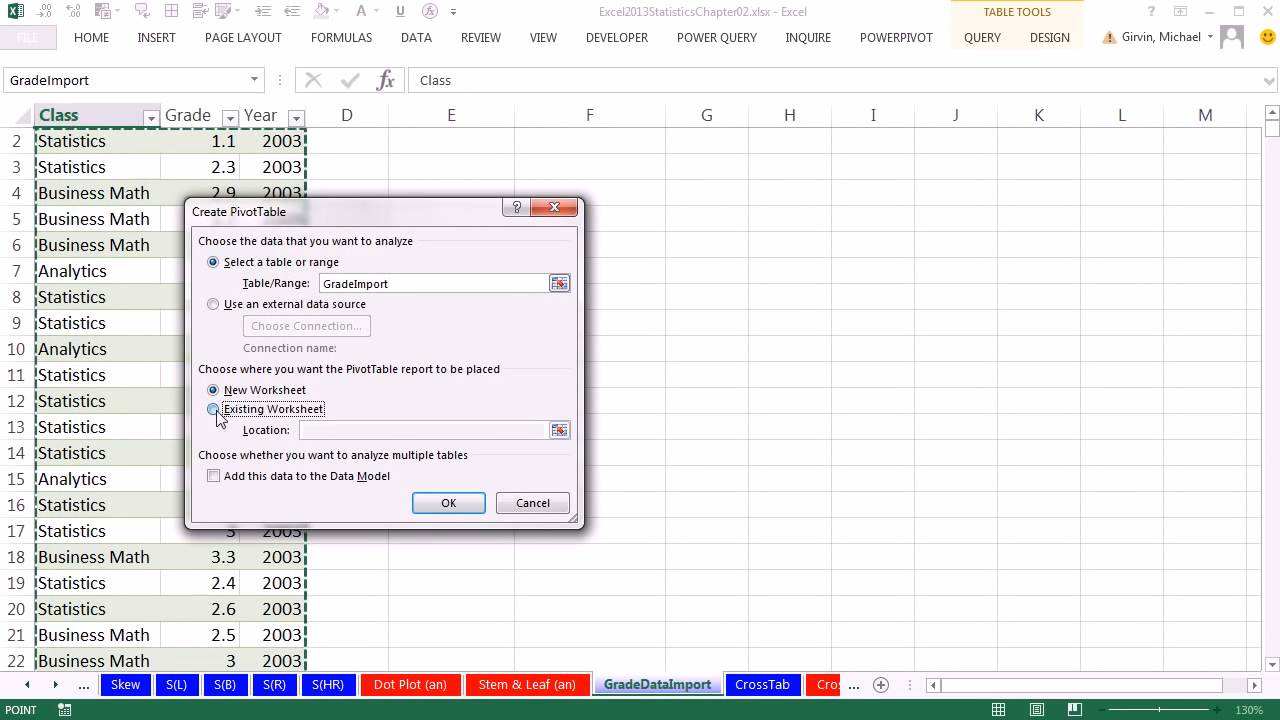
pyautogui.moveTo(296, 226); pyautogui.dragTo(698, 197)
pyautogui.click(726, 401)
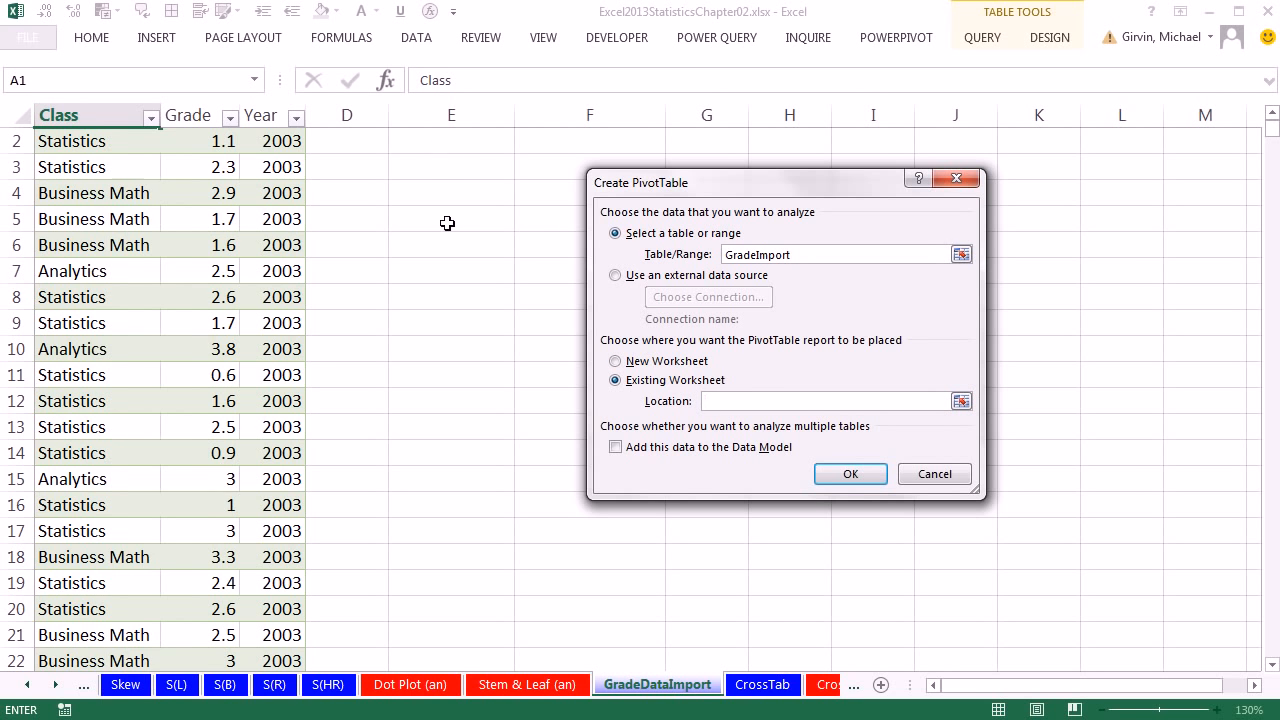
pyautogui.scroll(1, 447, 223)
pyautogui.click(443, 141)
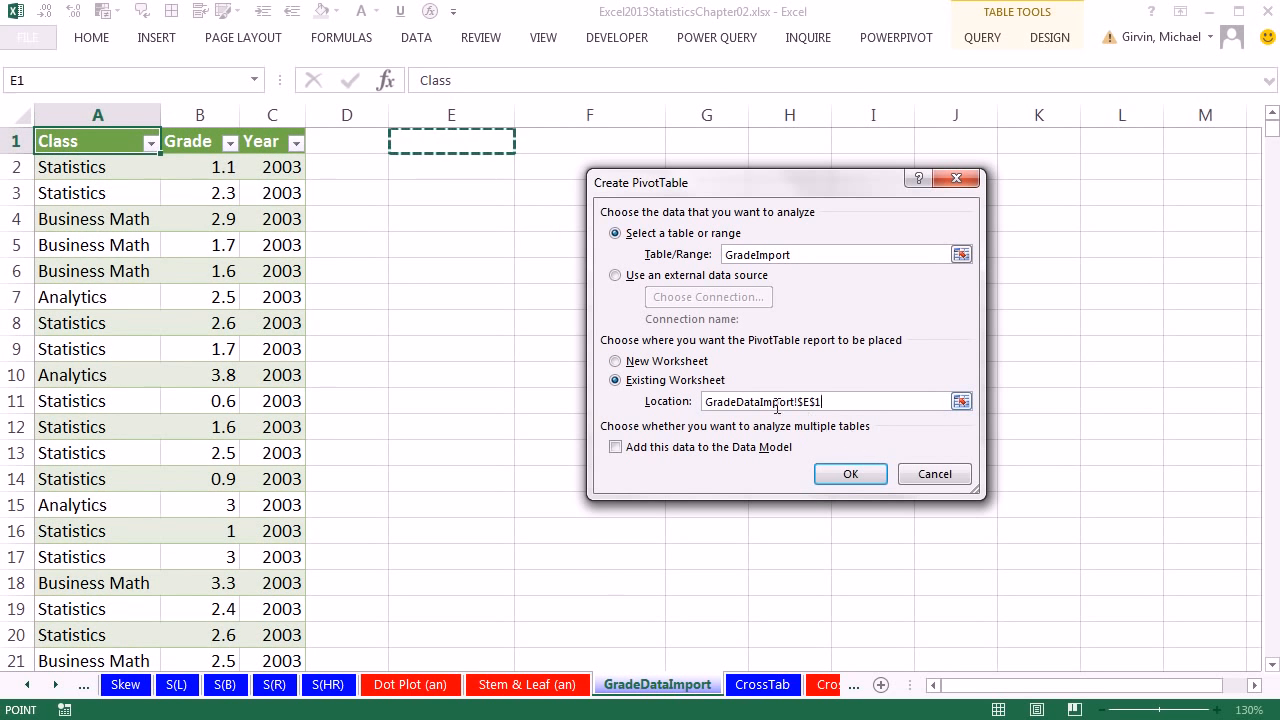
pyautogui.click(850, 474)
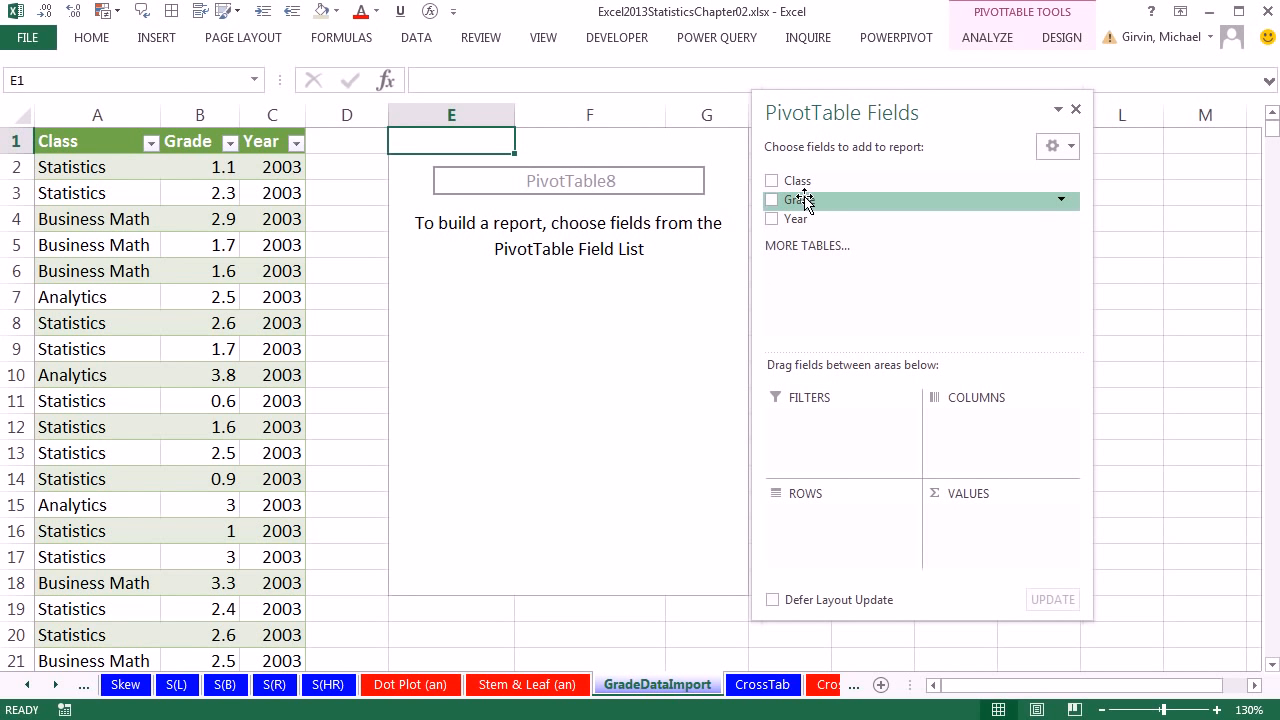
# - Add Grade to the PivotTable rows and group the grade values in intervals of 0.5
pyautogui.moveTo(806, 200); pyautogui.dragTo(828, 536)
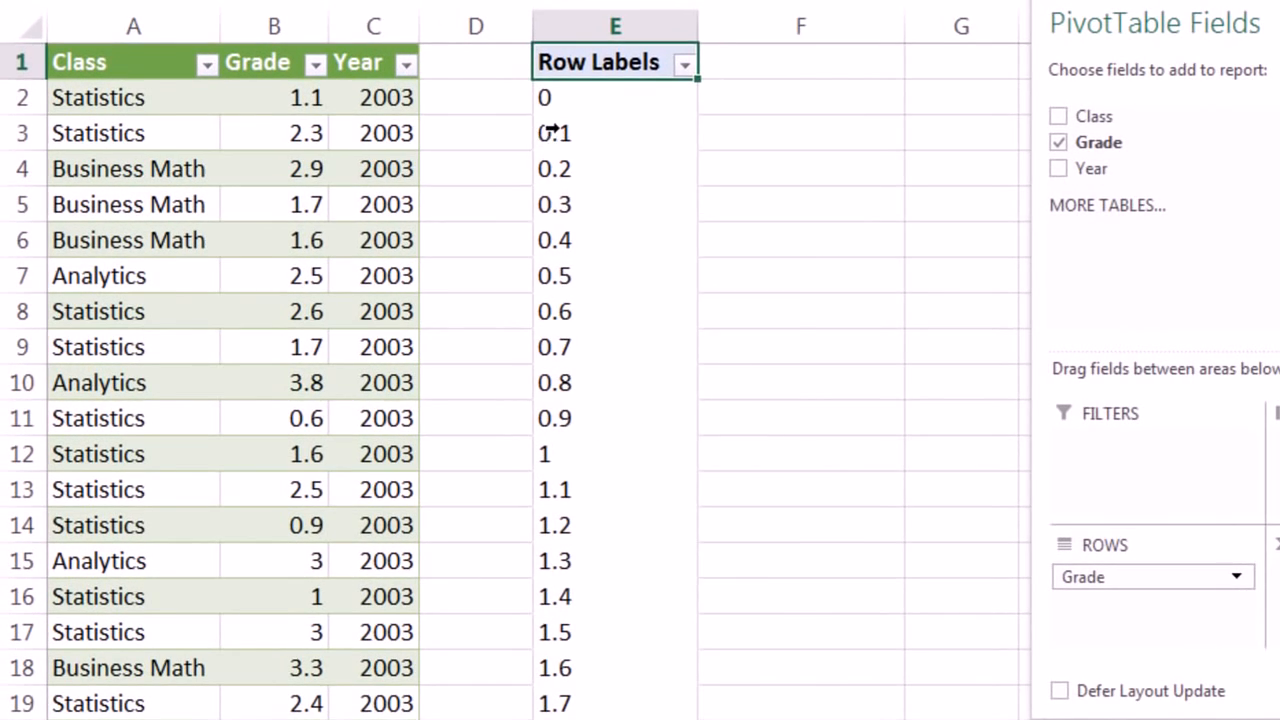
pyautogui.rightClick(408, 190)
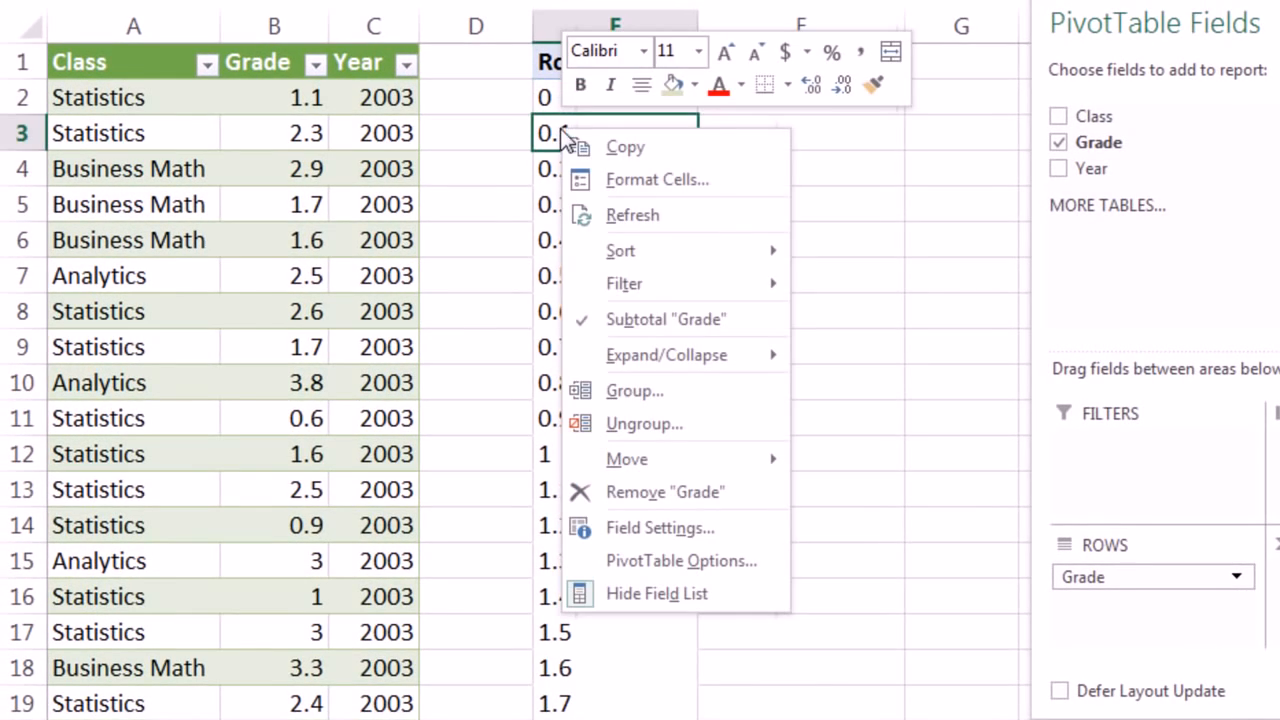
pyautogui.click(645, 397)
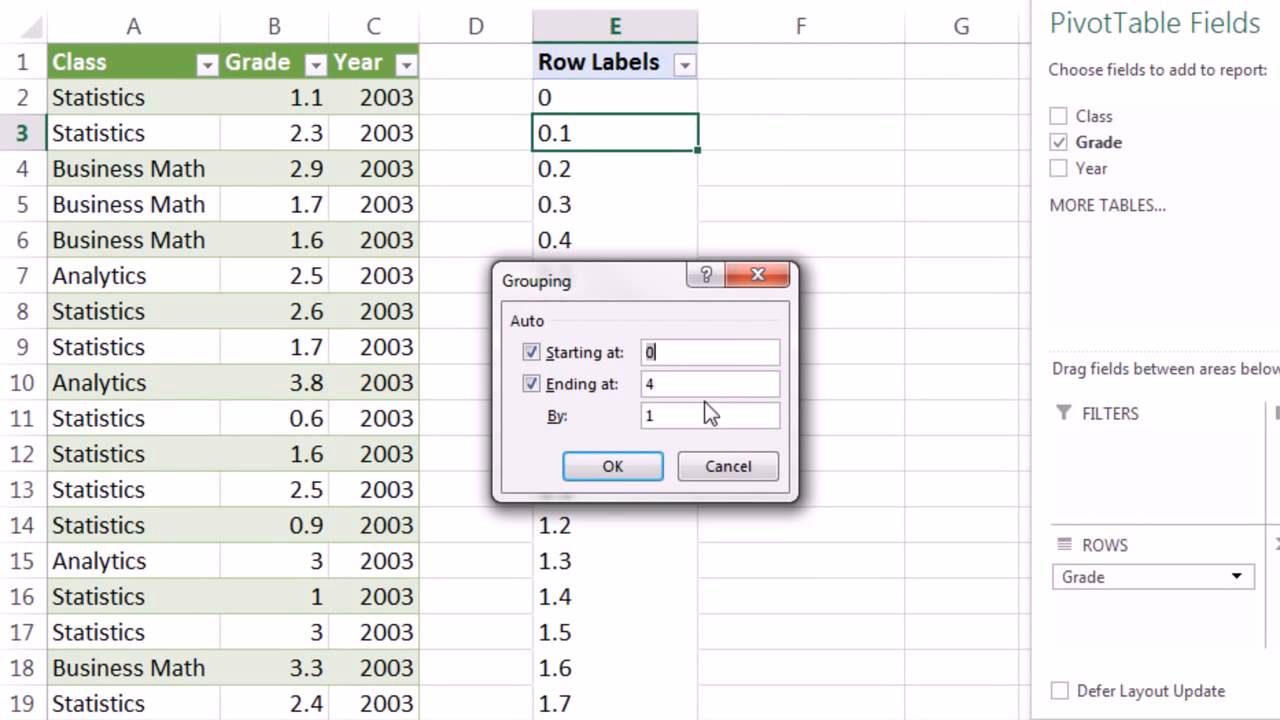
pyautogui.doubleClick(686, 415)
pyautogui.click(613, 466)
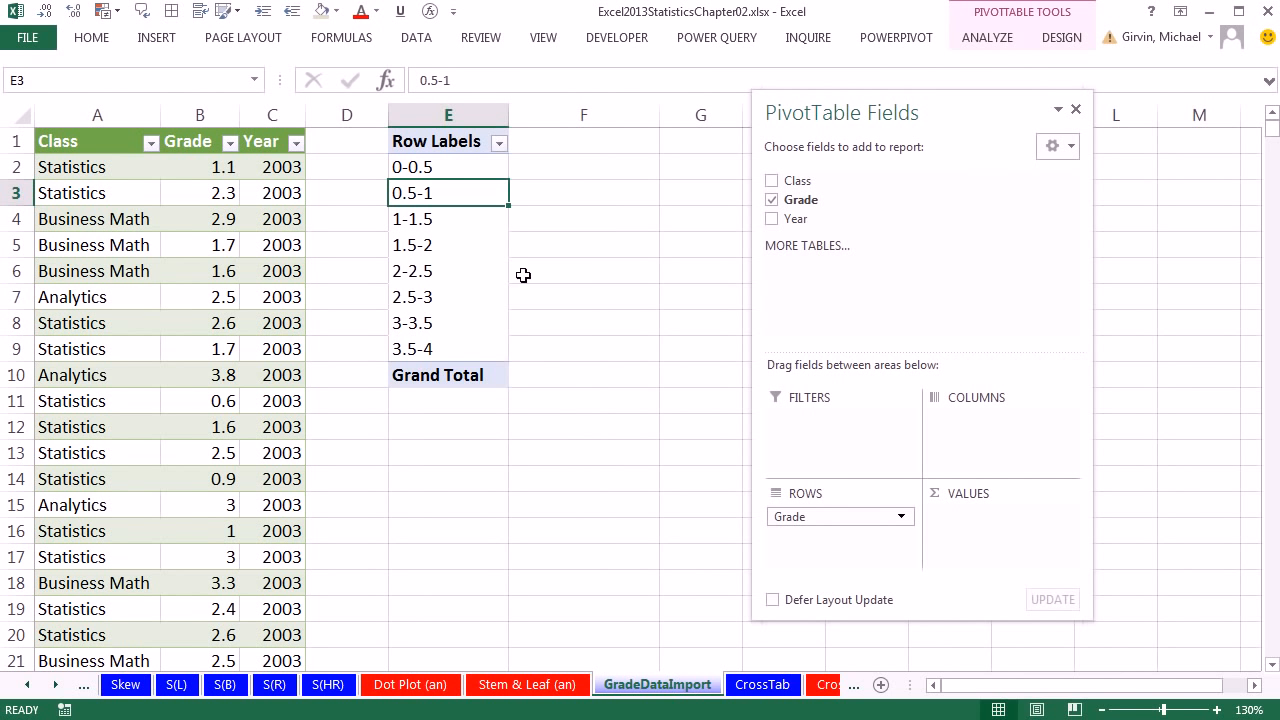
# - Replace every "-" with " up to " in the grade category labels in E2:E9, closing the replace dialog
pyautogui.moveTo(435, 167); pyautogui.dragTo(451, 334)
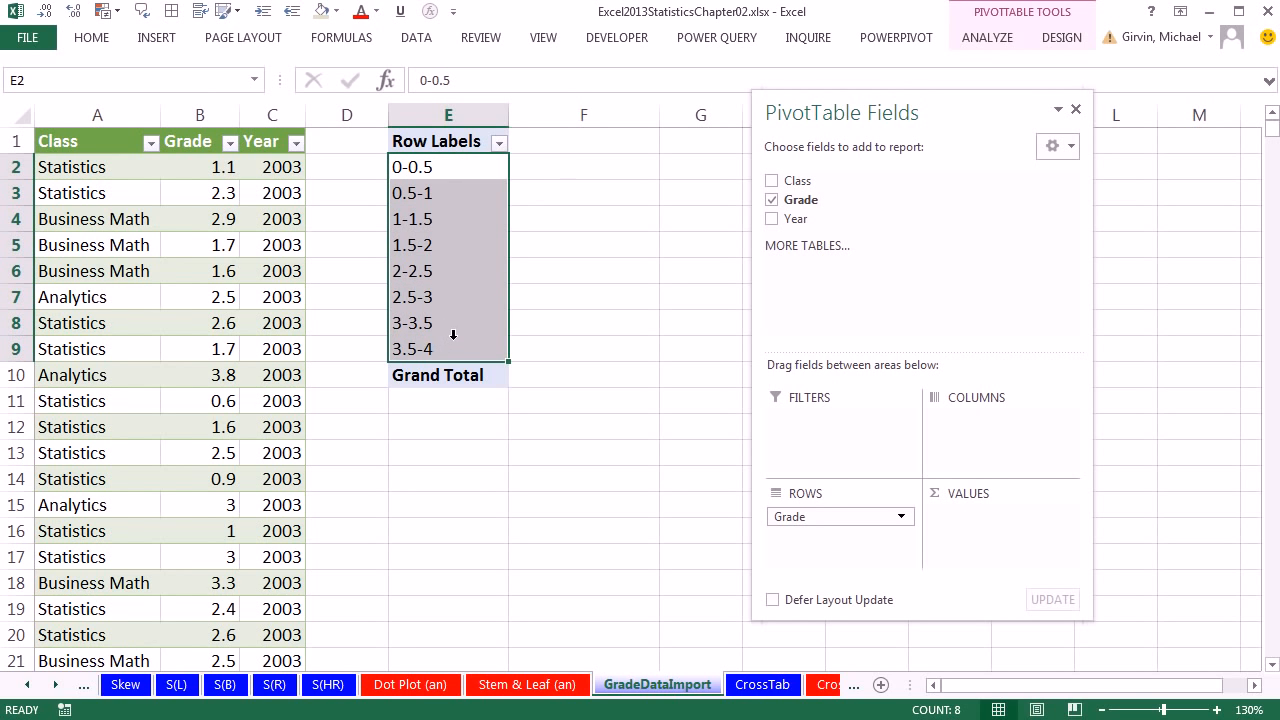
pyautogui.click(91, 38)
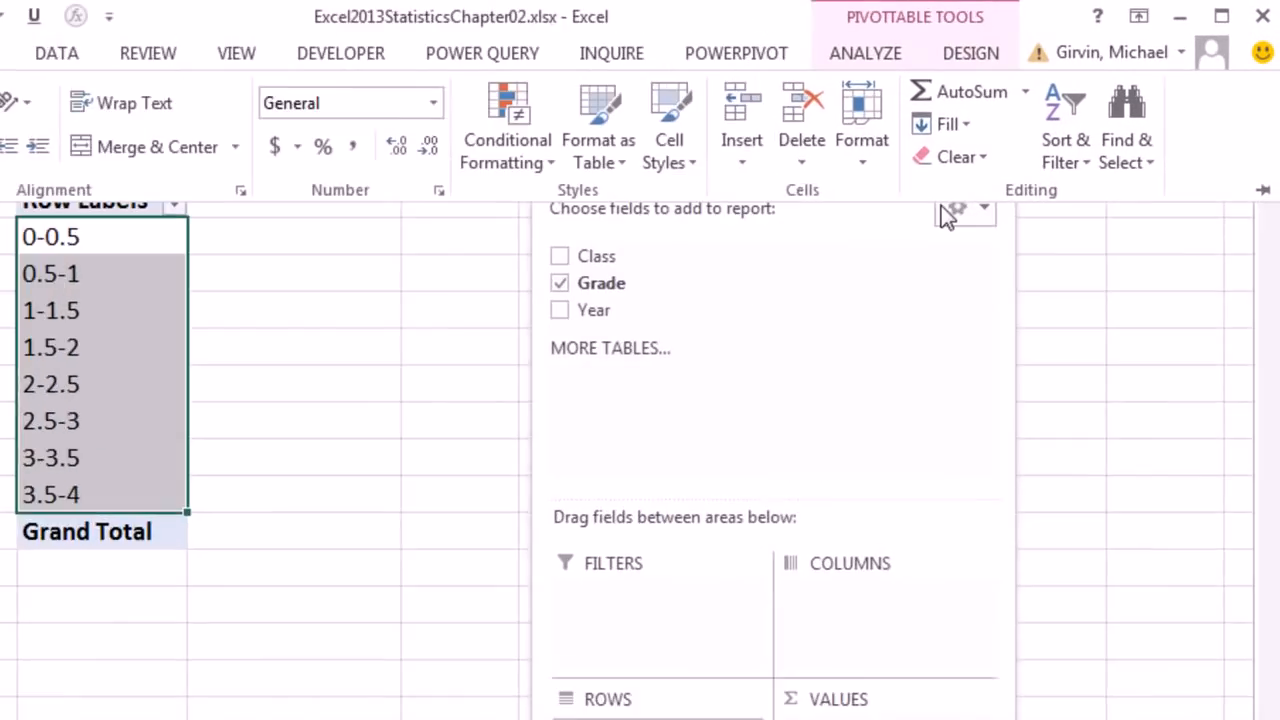
pyautogui.click(1096, 240)
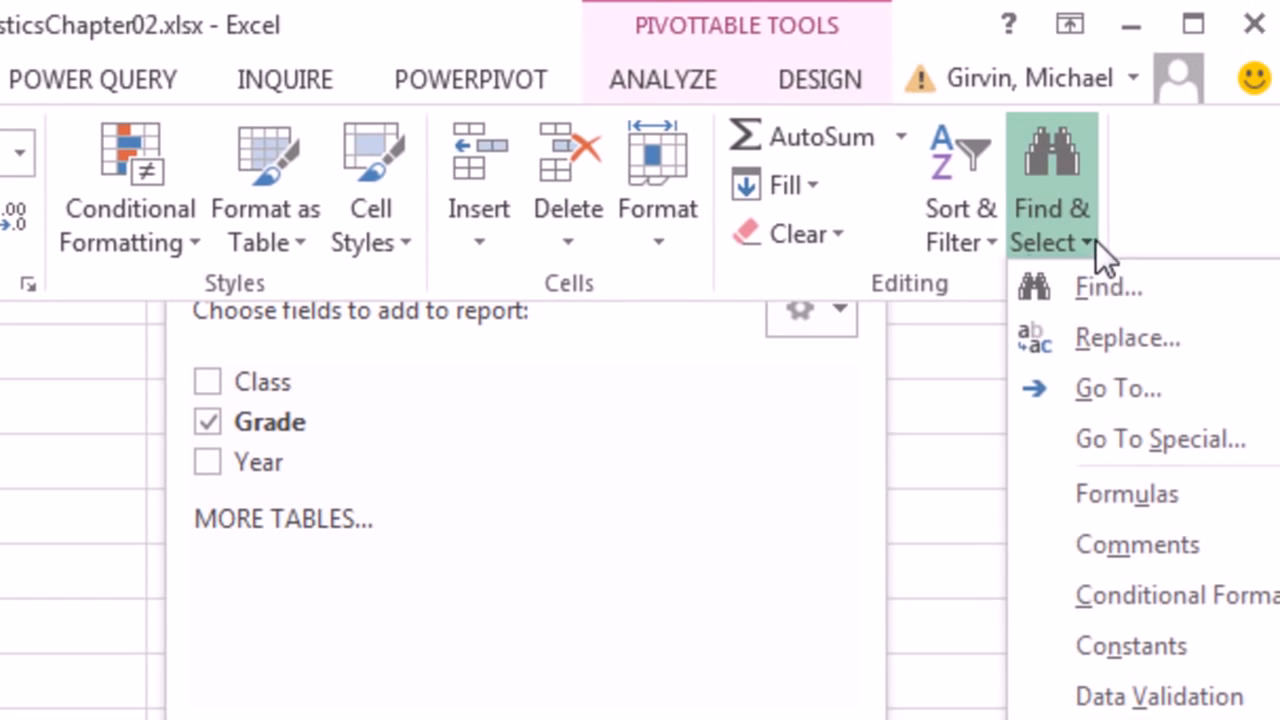
pyautogui.click(1106, 335)
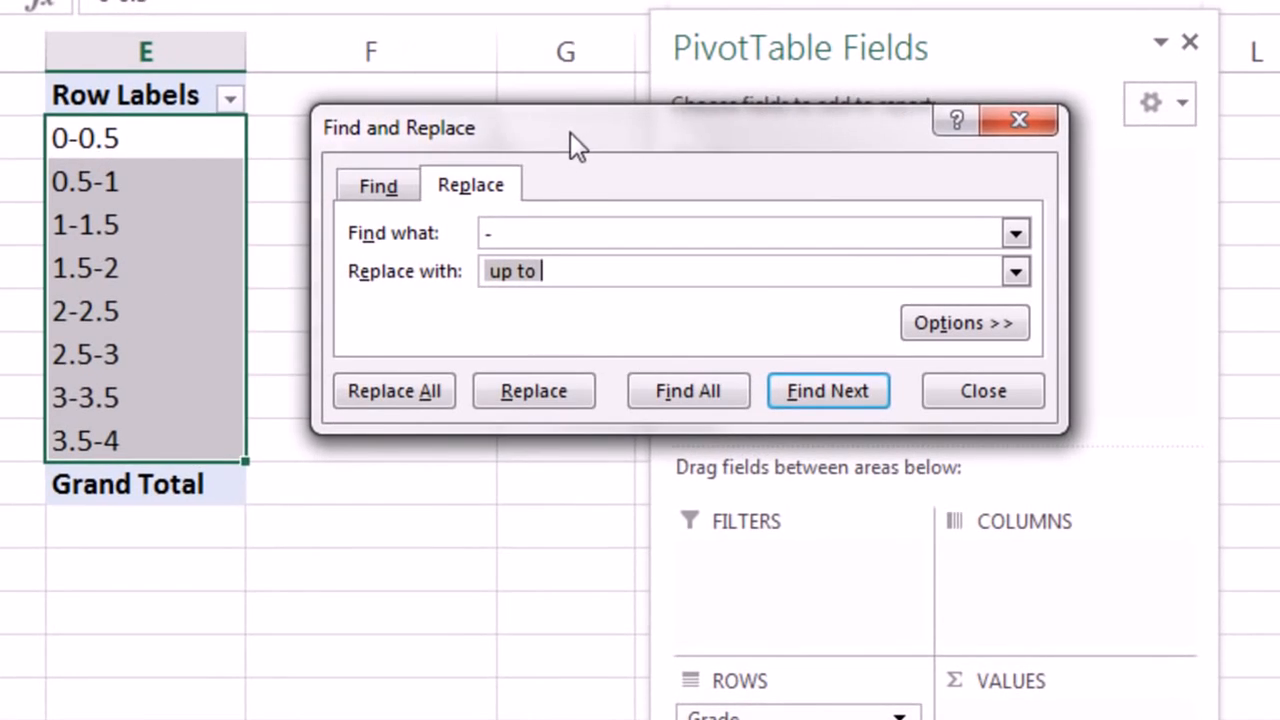
pyautogui.click(516, 232)
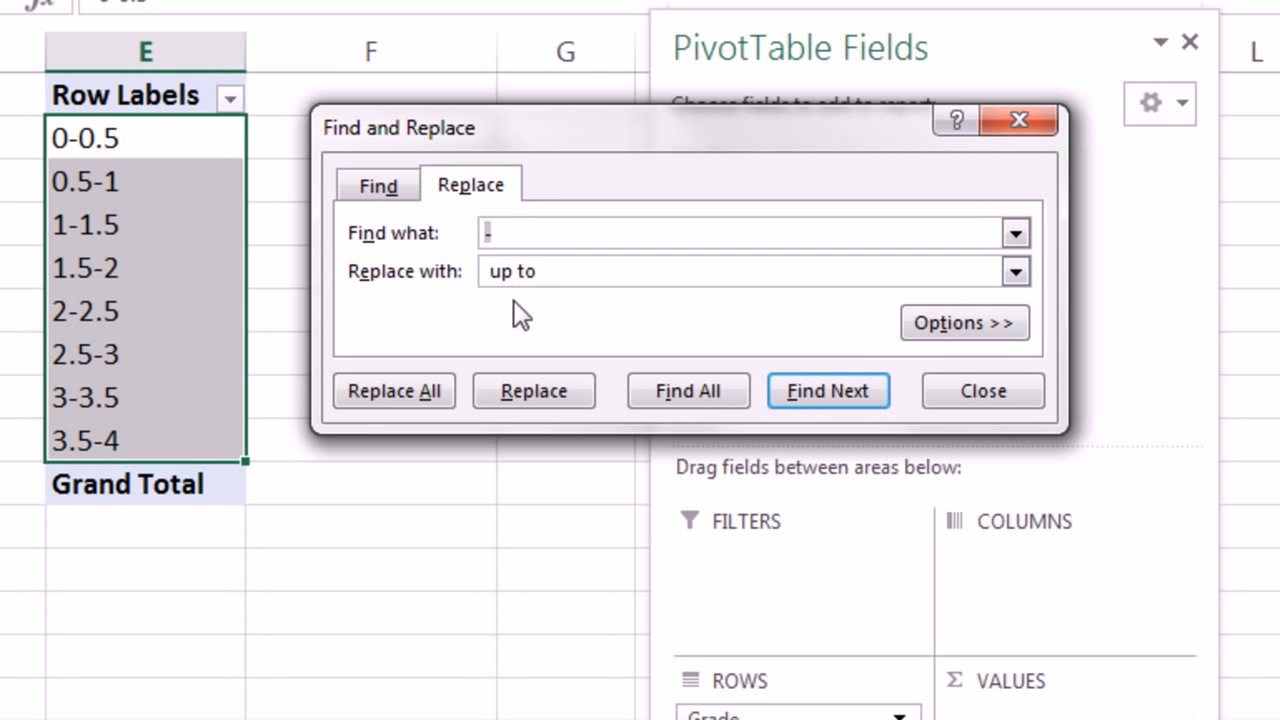
pyautogui.click(593, 271)
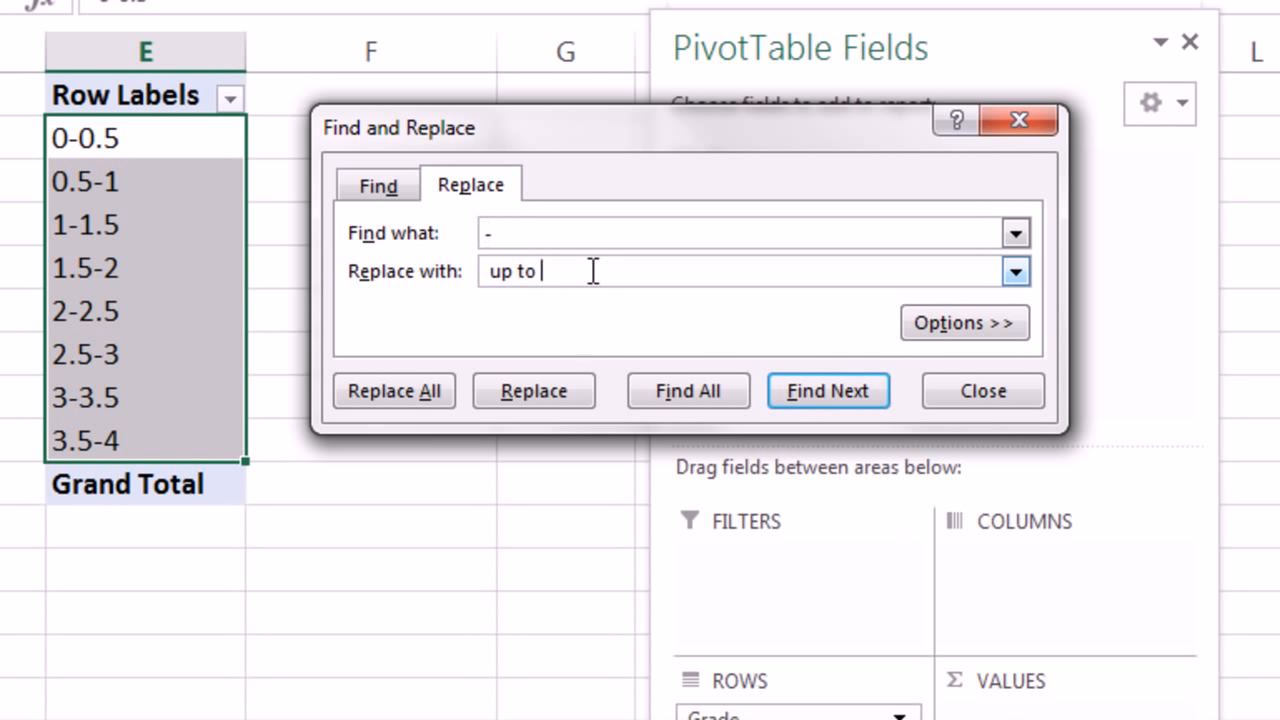
pyautogui.click(405, 392)
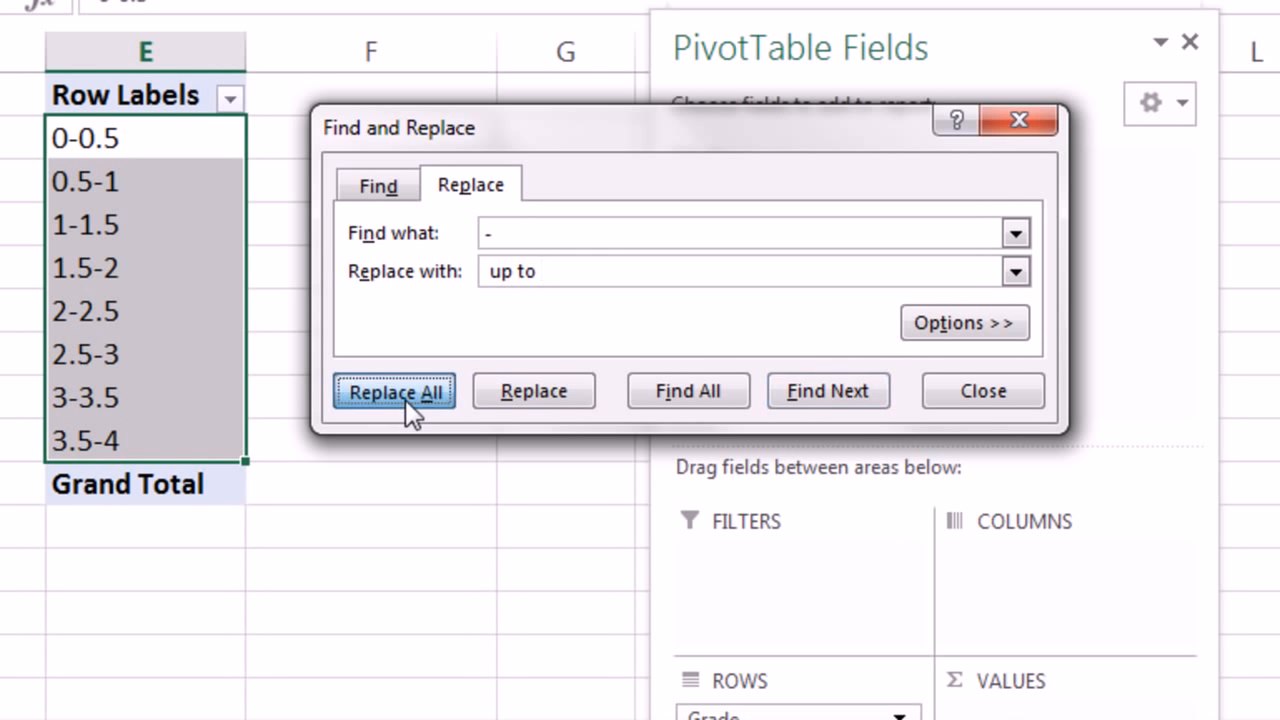
pyautogui.click(780, 298)
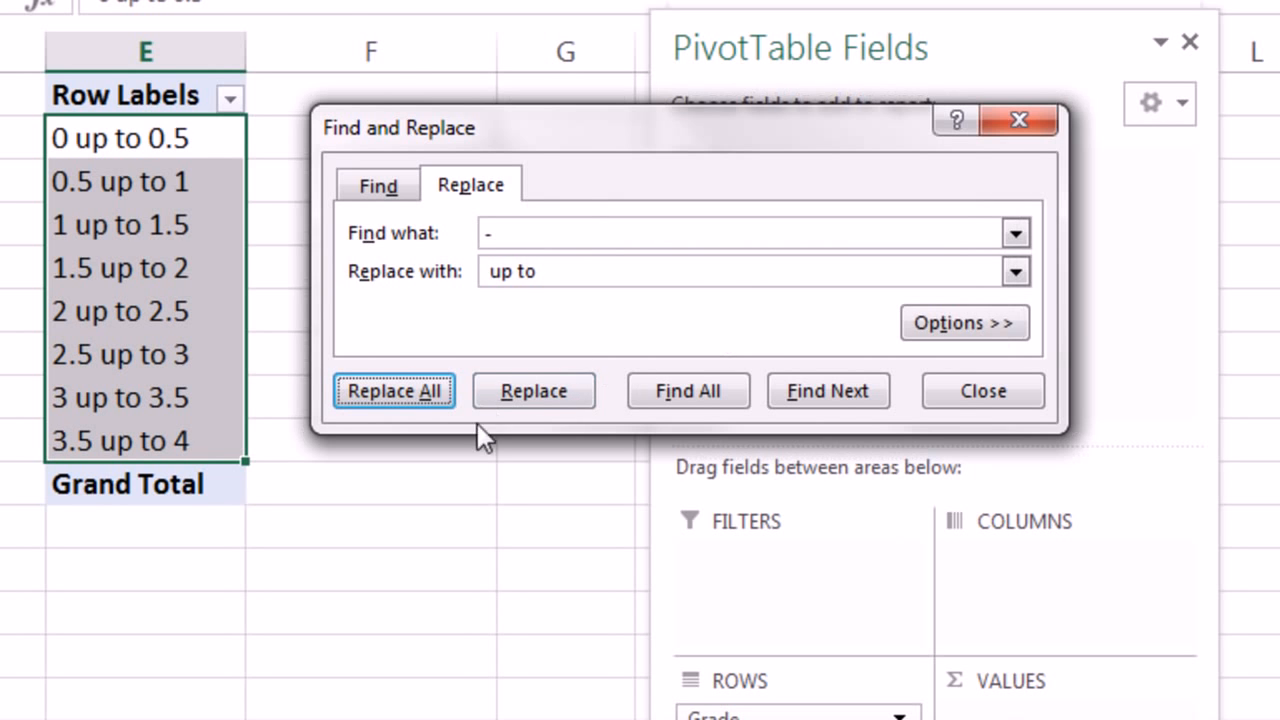
pyautogui.click(955, 390)
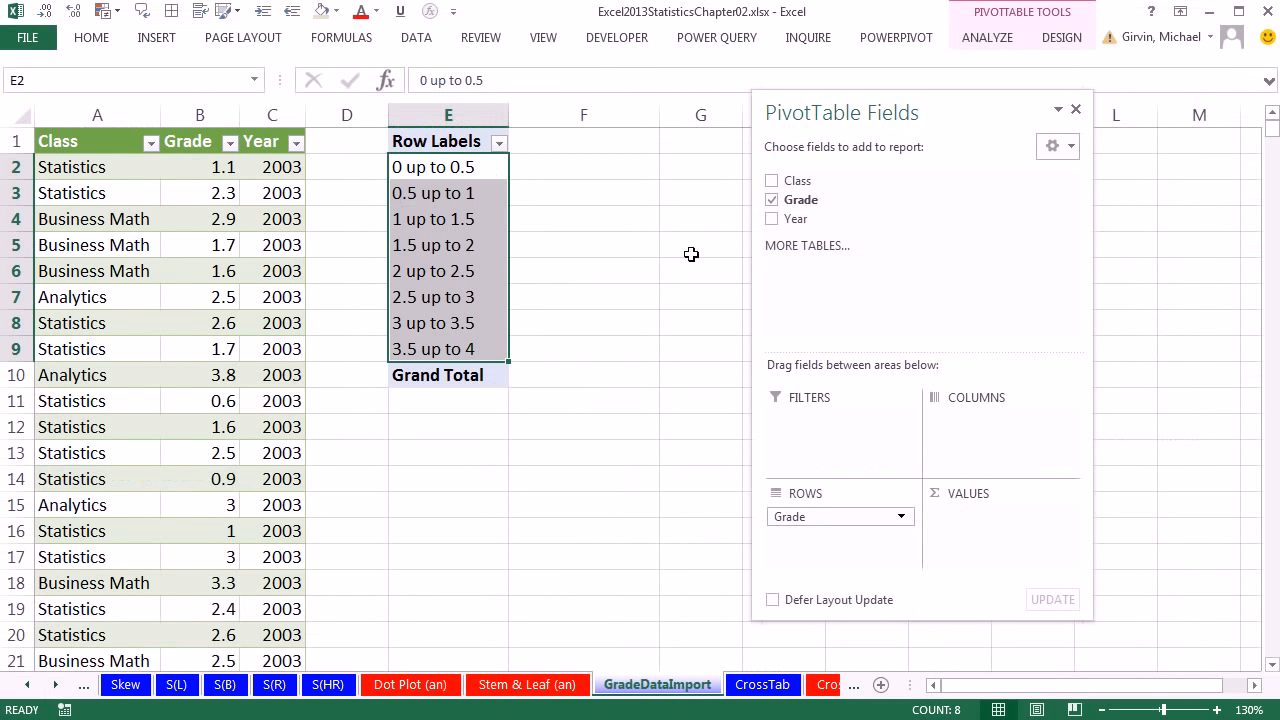
# - Add Grade to the PivotTable values as a count and close the field list
pyautogui.moveTo(803, 203); pyautogui.dragTo(980, 527)
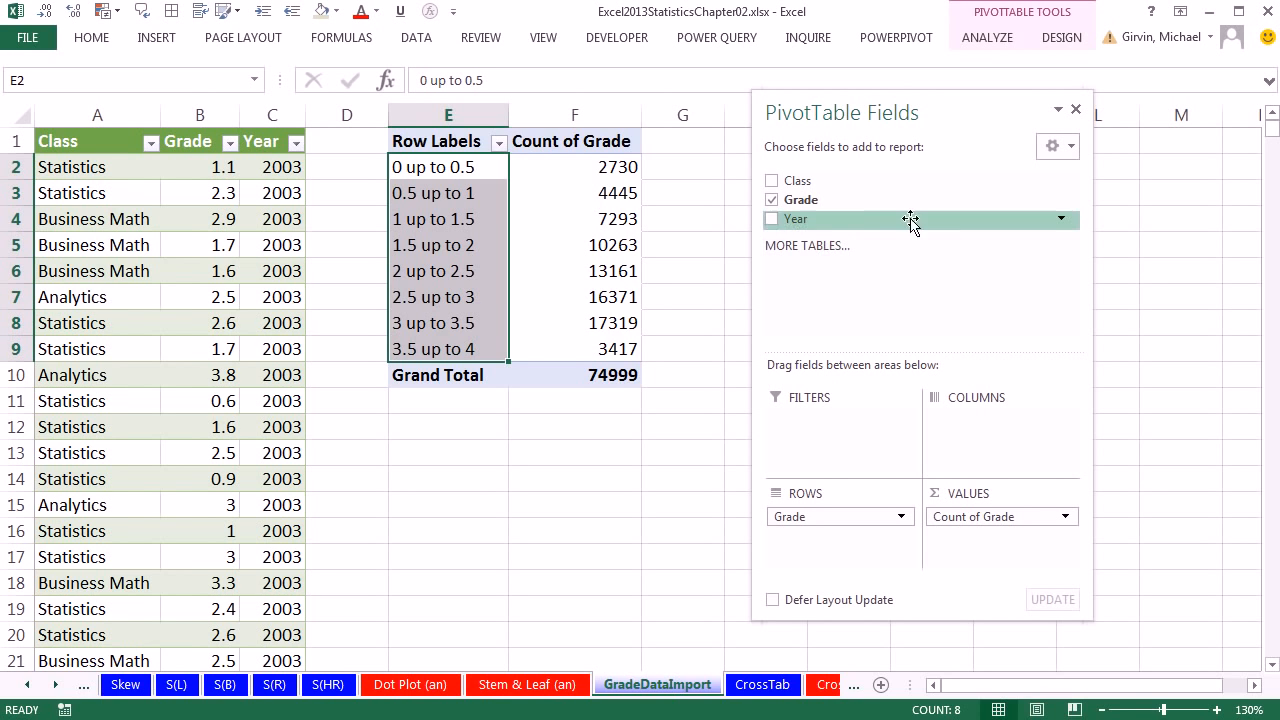
pyautogui.click(1076, 110)
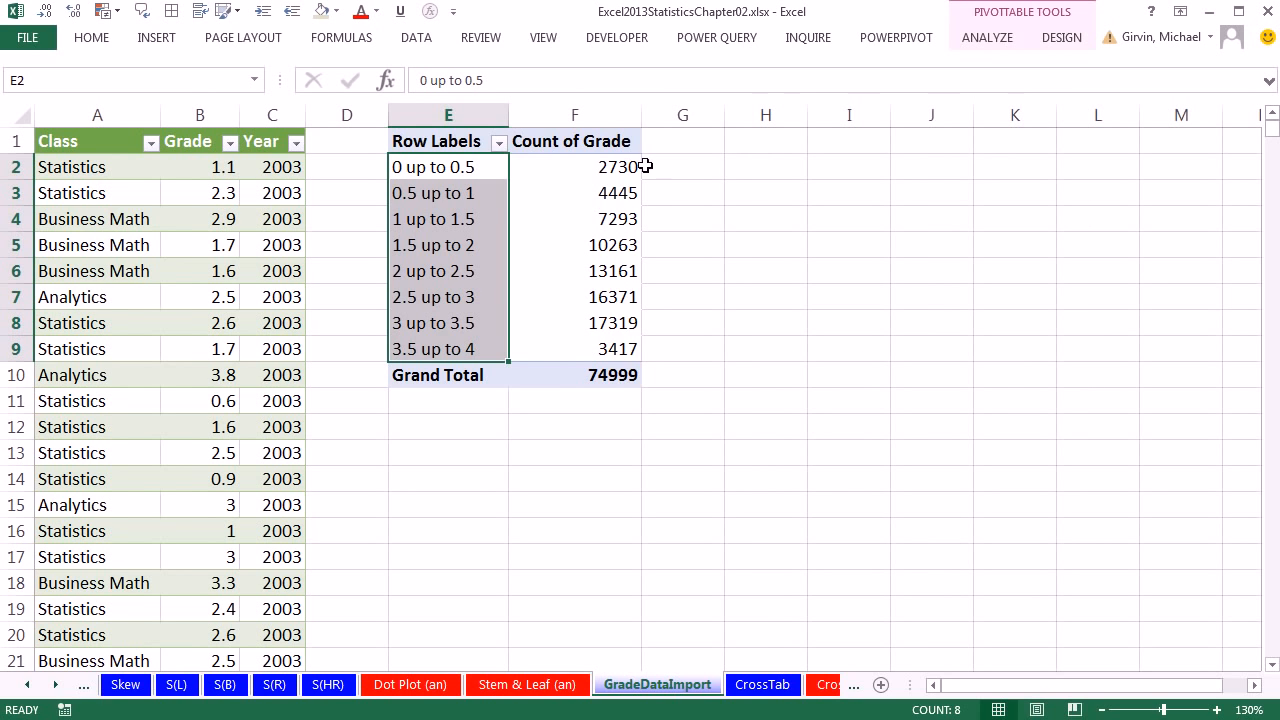
# - Rename the PivotTable headers as "Grade Category" and "Frequency", and widen column E to fit its header
pyautogui.click(463, 142)
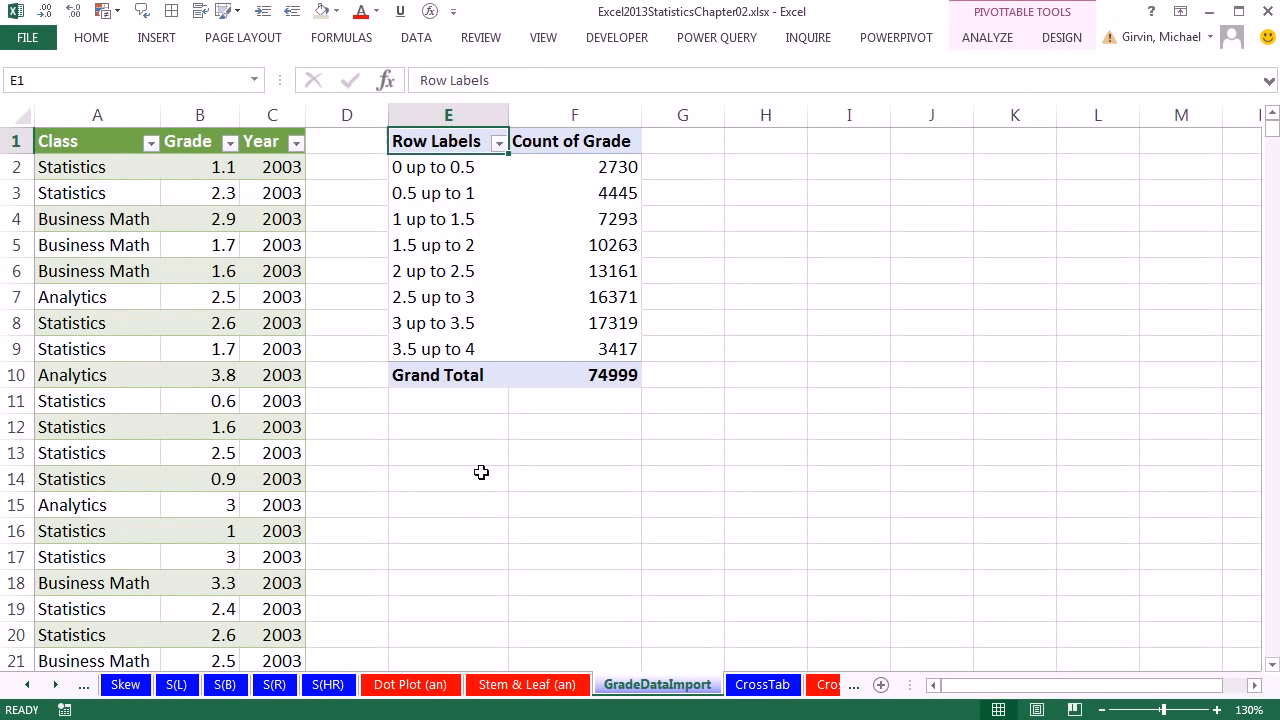
pyautogui.write('Grade Category')
pyautogui.press('Tab')
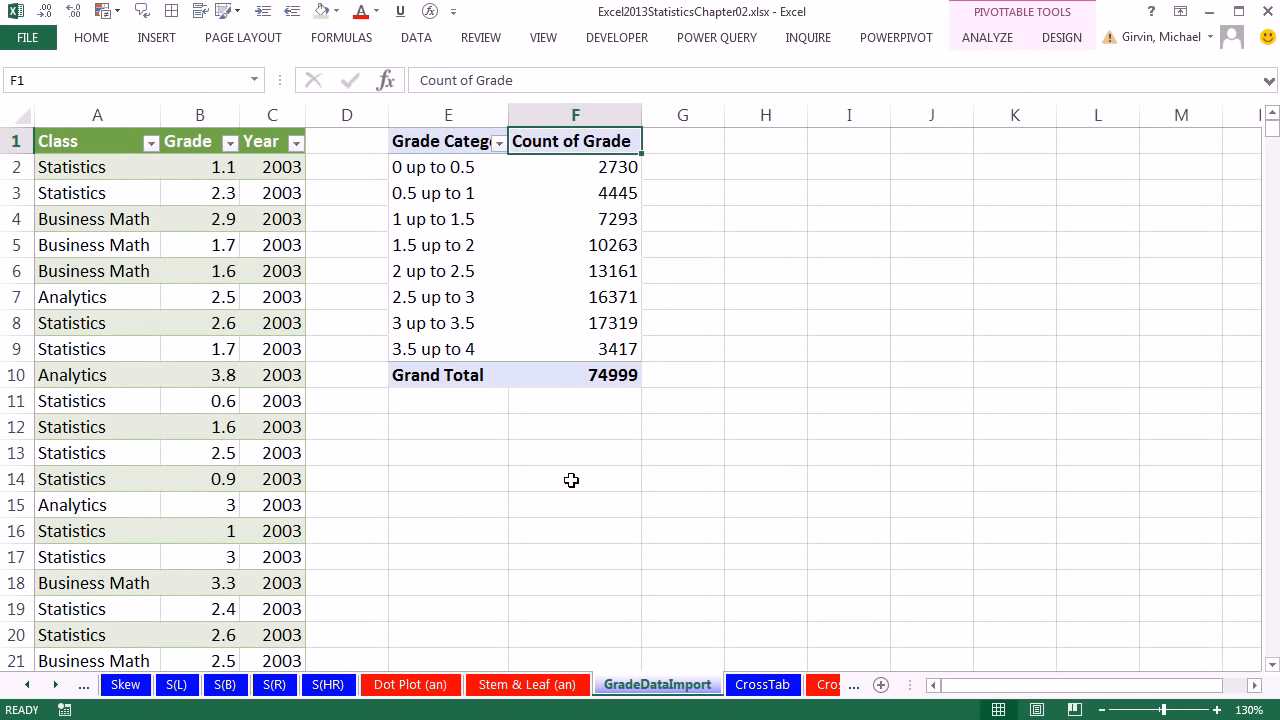
pyautogui.write('Frequency')
pyautogui.press('Tab')
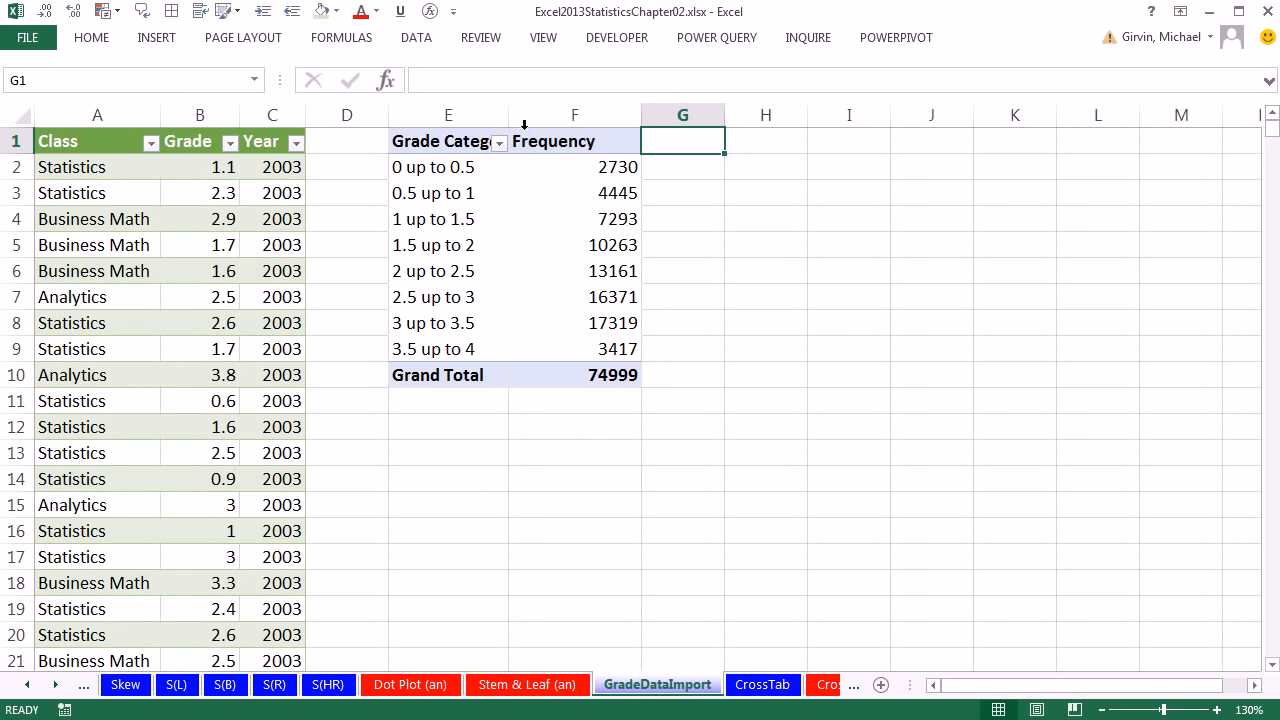
pyautogui.moveTo(509, 114); pyautogui.dragTo(544, 118)
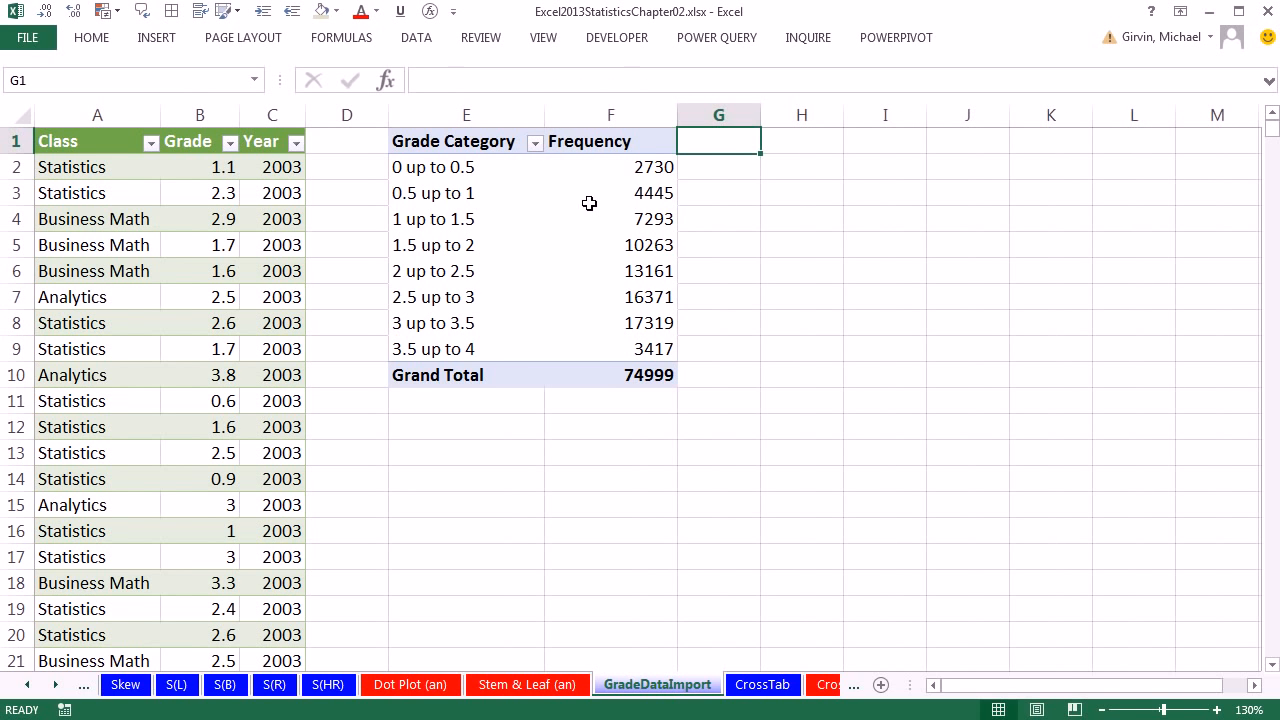
# - Insert a Year slicer for the PivotTable and place it beside the report over columns H to J
pyautogui.click(578, 194)
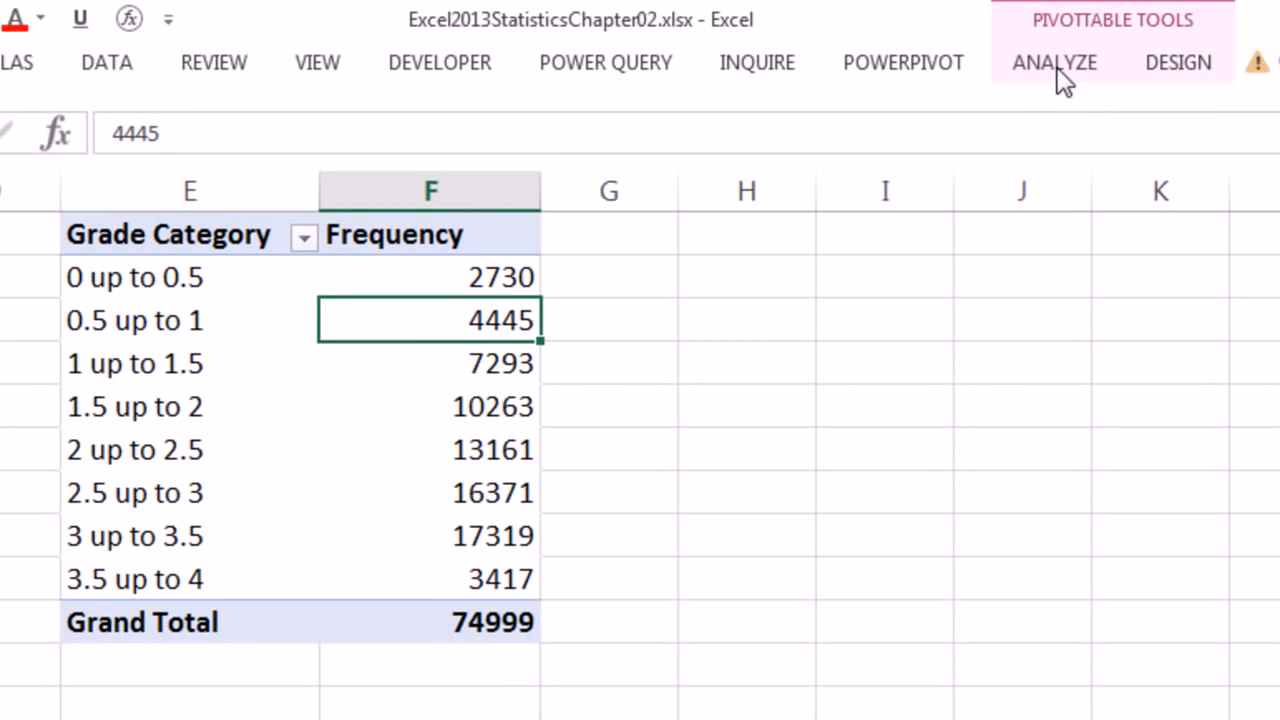
pyautogui.click(987, 37)
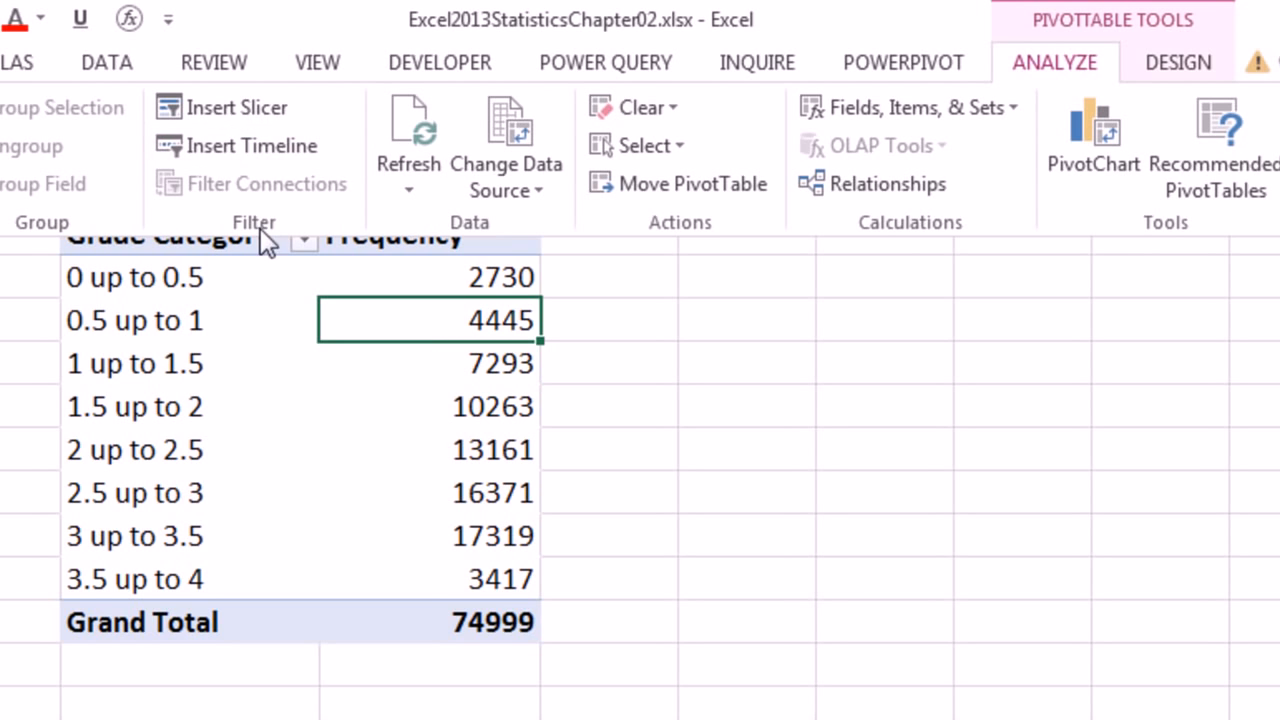
pyautogui.click(225, 109)
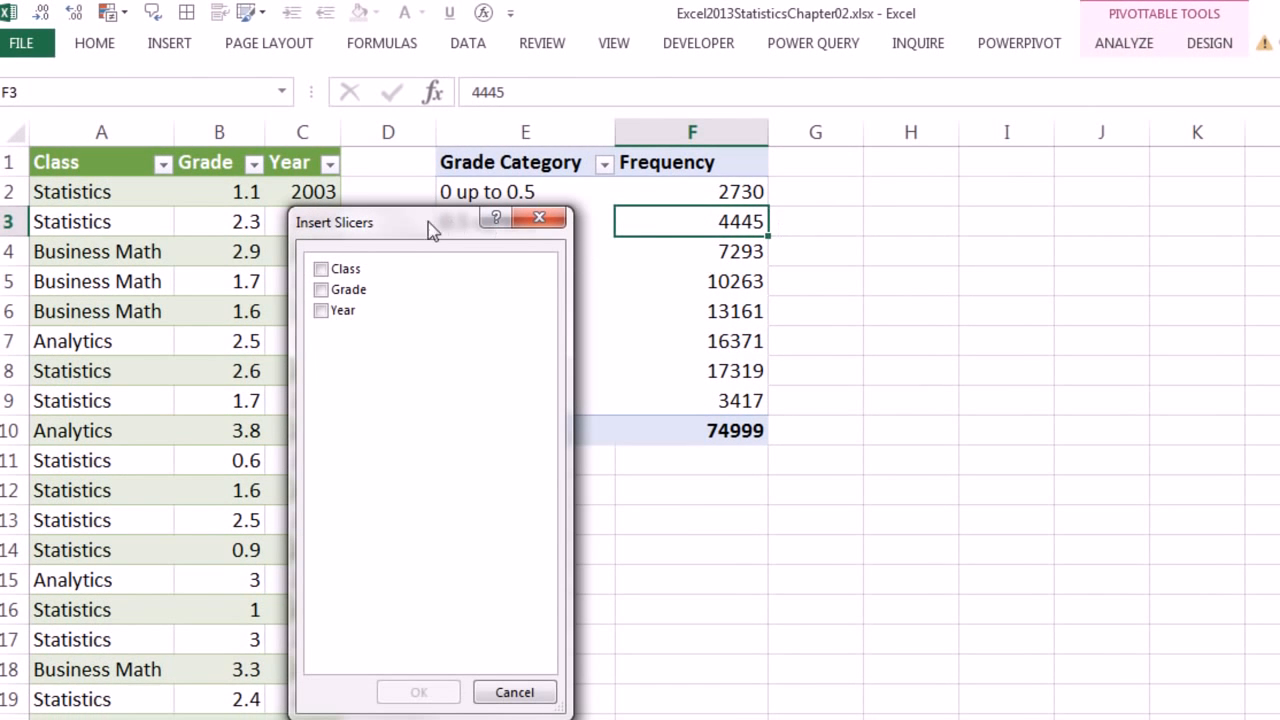
pyautogui.click(321, 311)
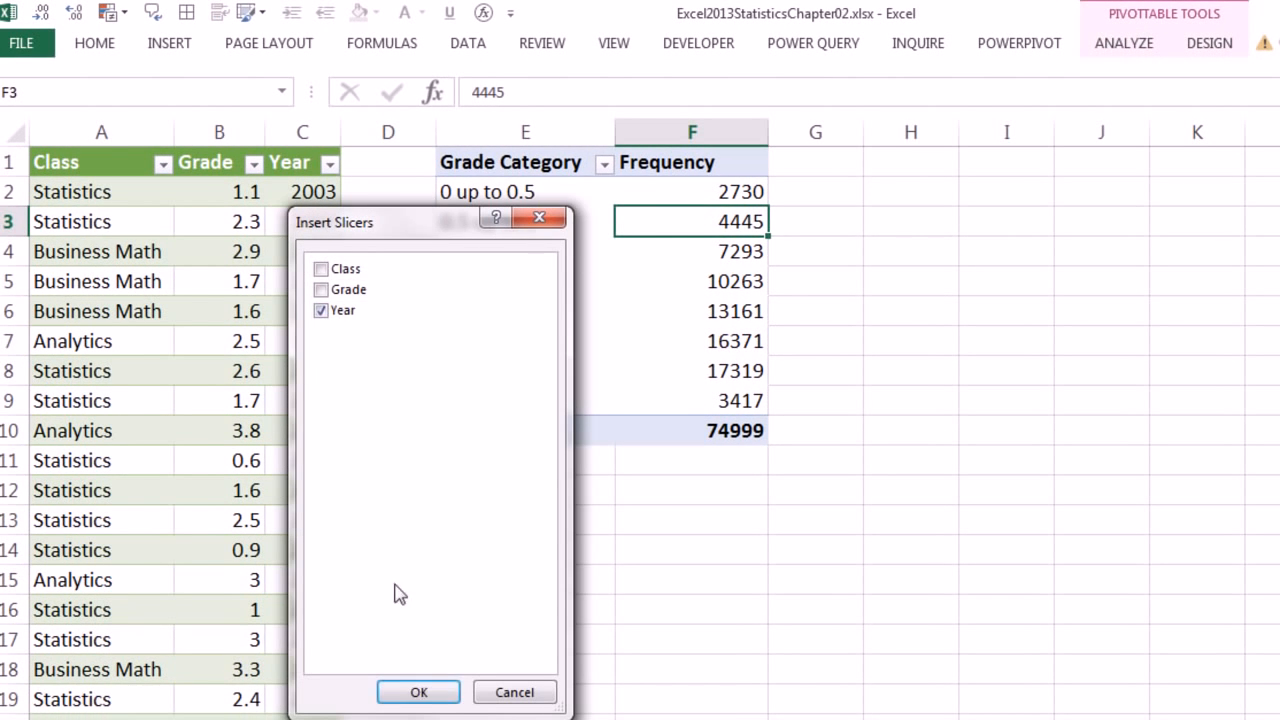
pyautogui.click(419, 693)
pyautogui.moveTo(751, 286); pyautogui.dragTo(960, 203)
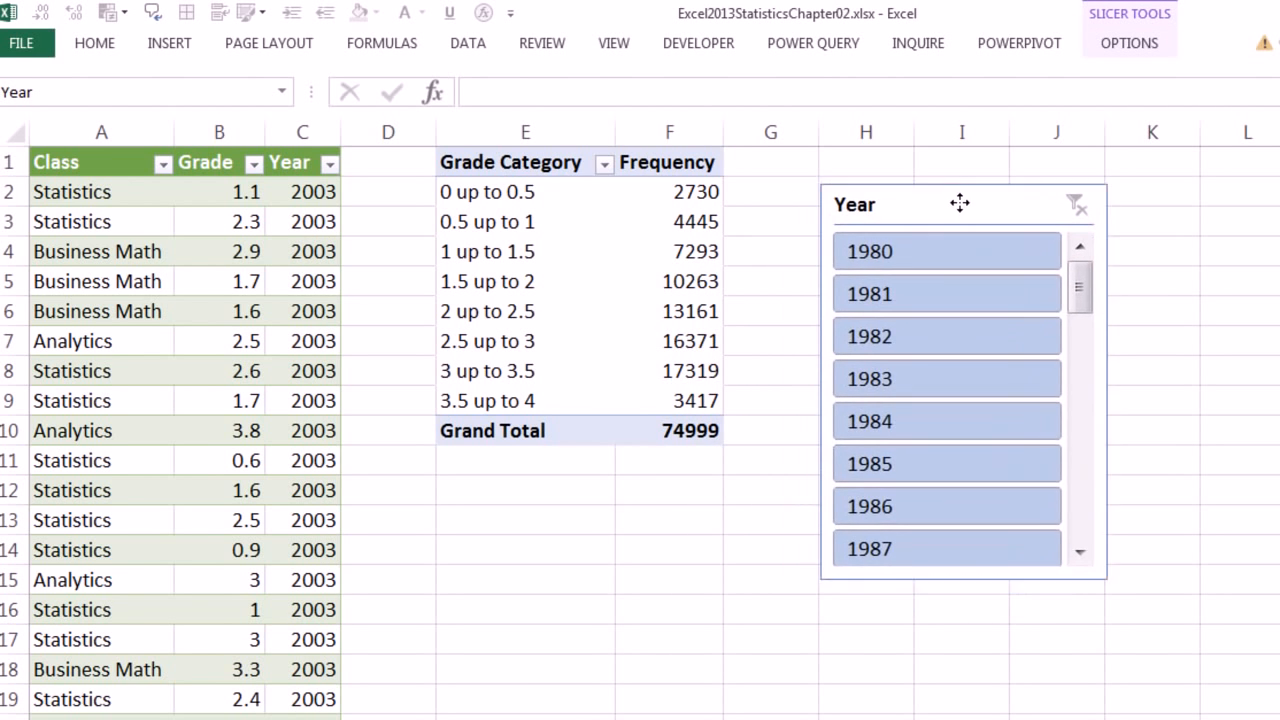
# - Filter the PivotTable with the Year slicer by 1981, 1983 and 1985 in turn
pyautogui.click(893, 296)
pyautogui.click(893, 380)
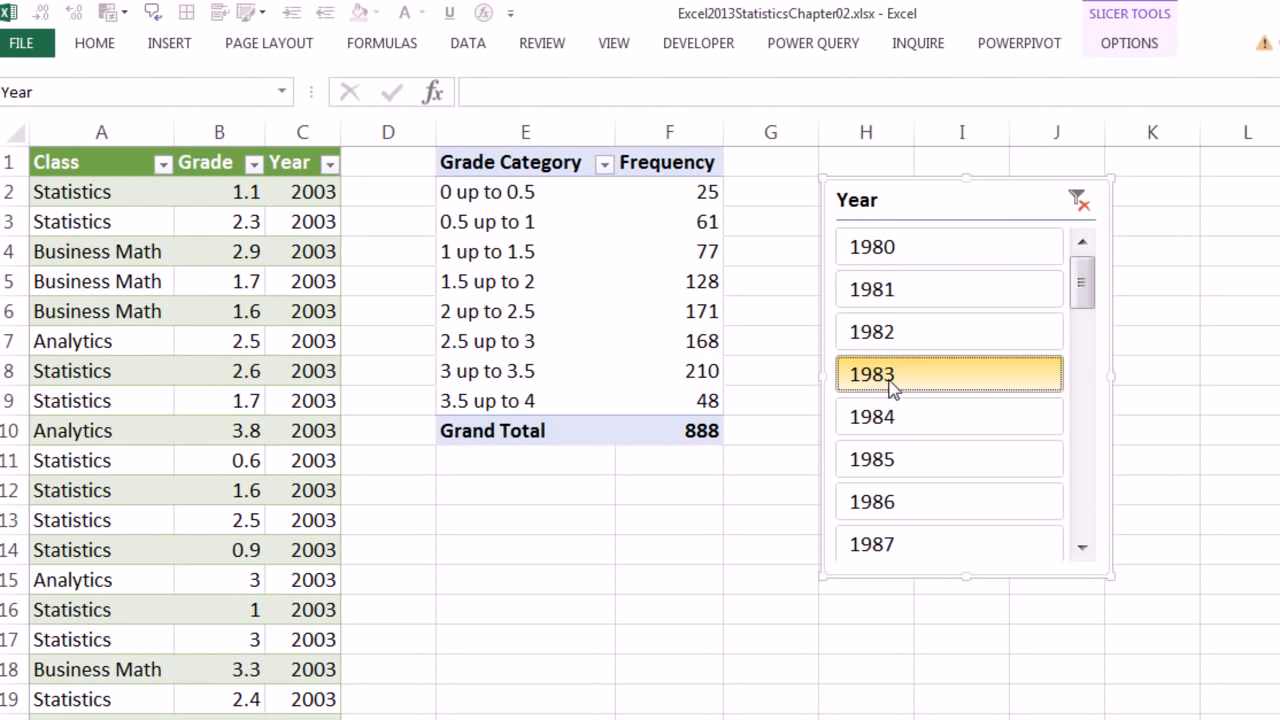
pyautogui.click(889, 460)
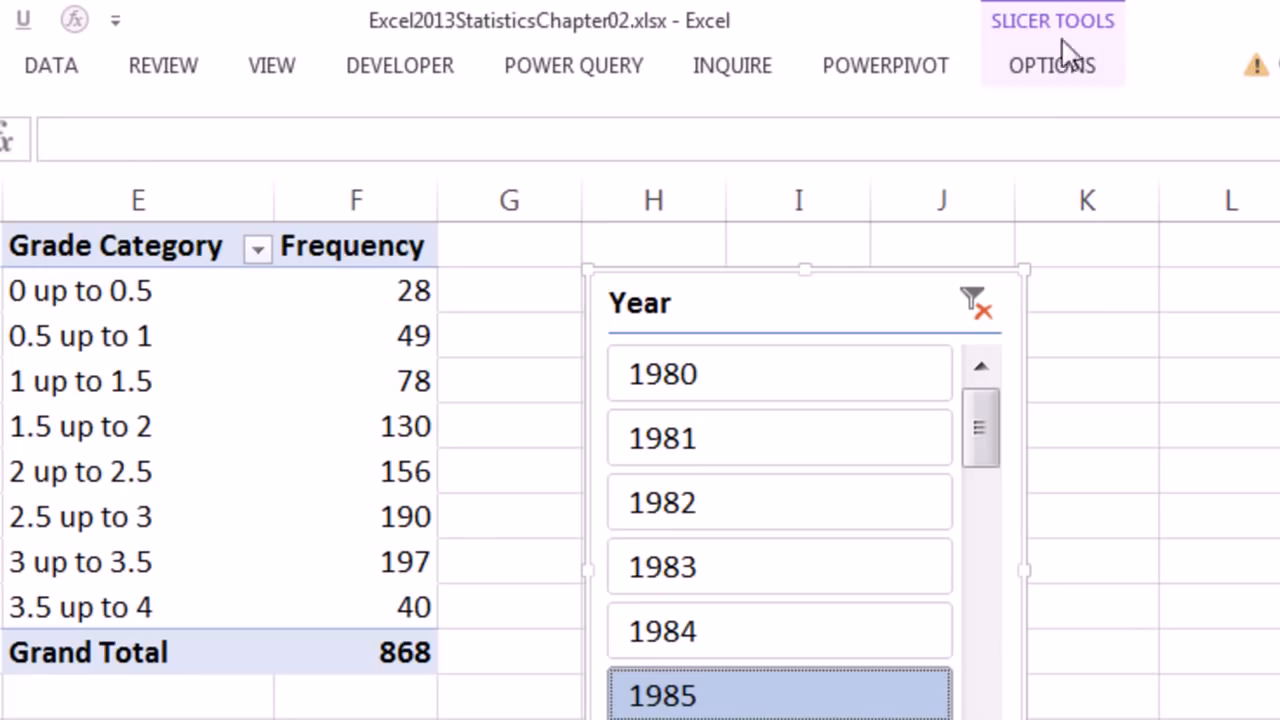
# - Arrange the Year slicer buttons in 4 columns and enlarge the slicer over columns H to L so every year fits
pyautogui.click(1064, 75)
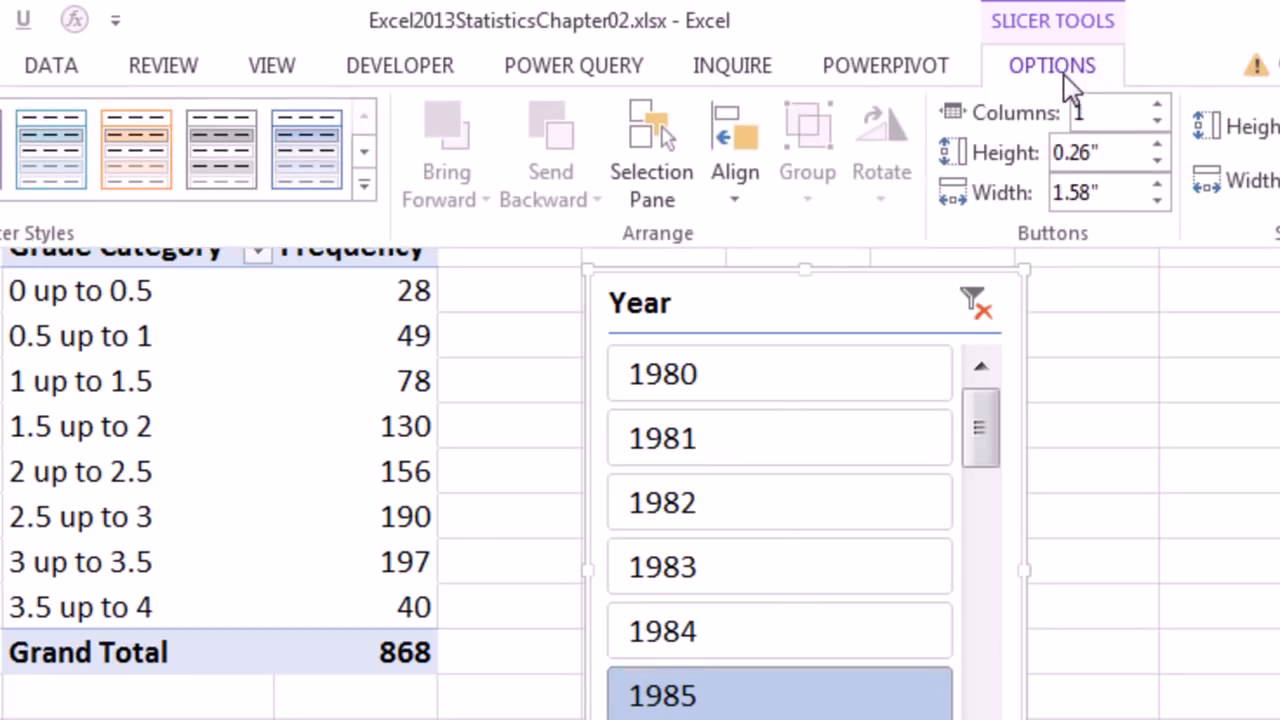
pyautogui.click(1158, 105)
pyautogui.click(1158, 105)
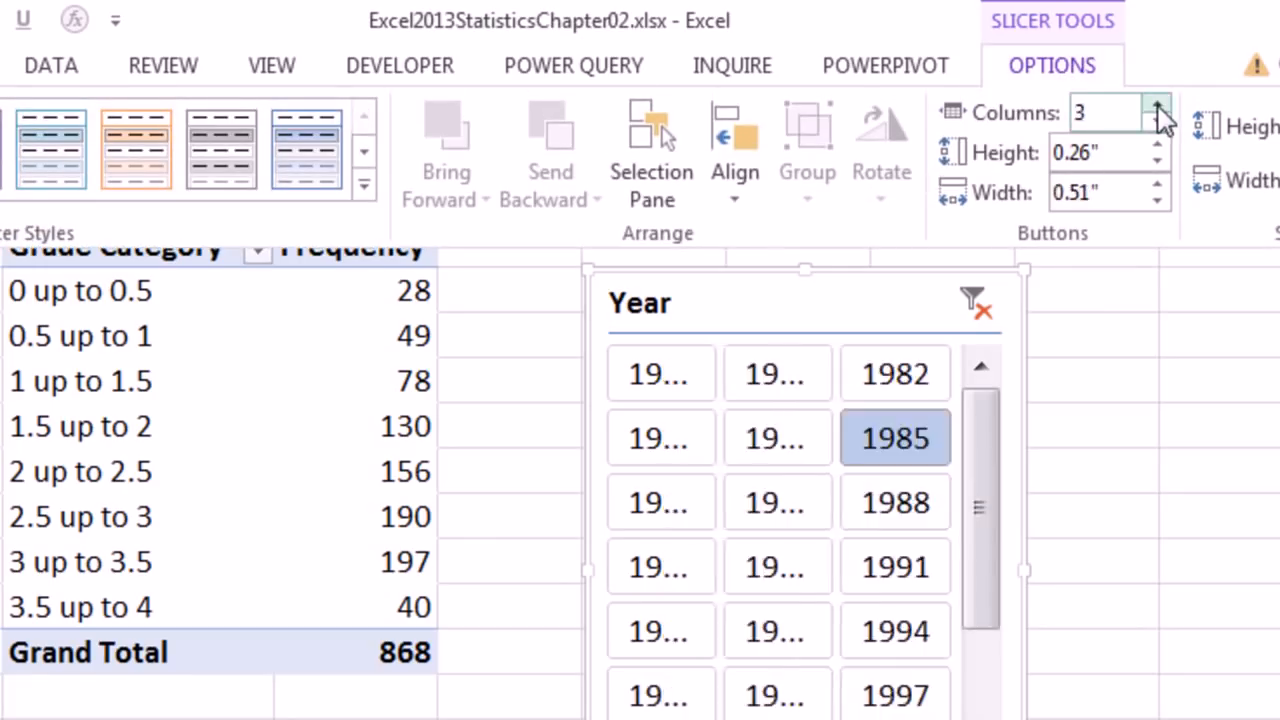
pyautogui.click(1158, 105)
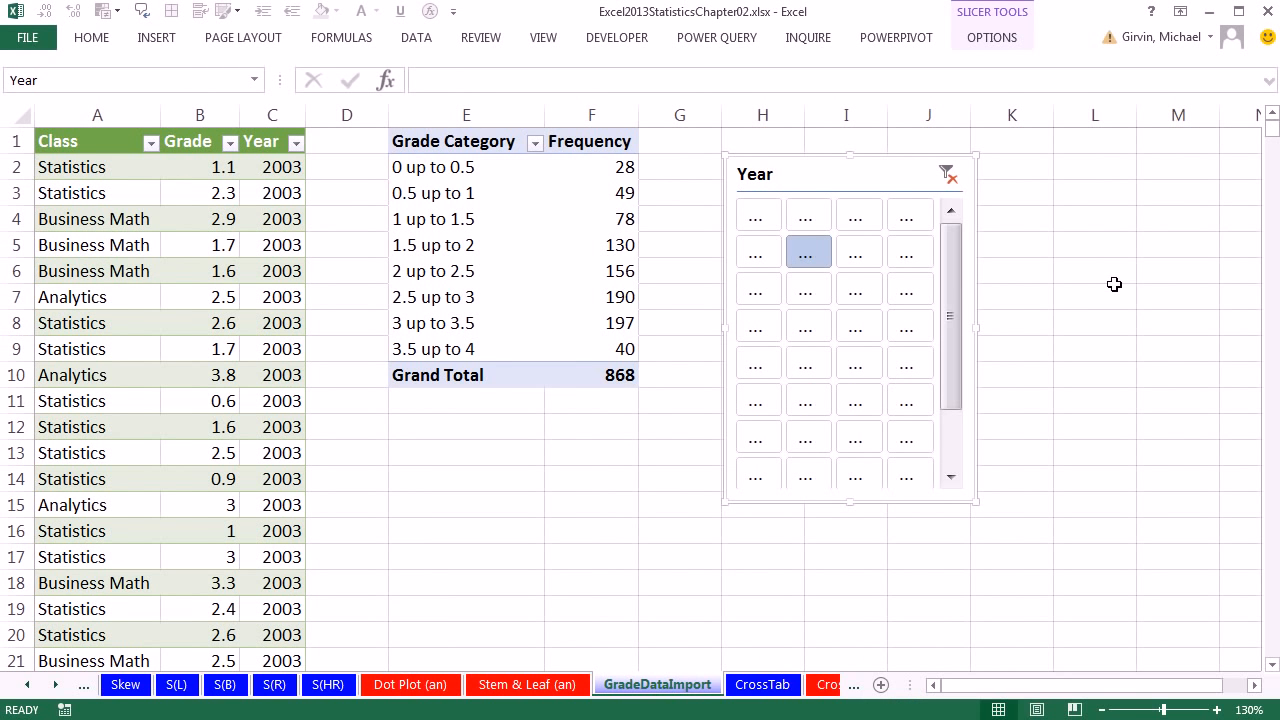
pyautogui.moveTo(974, 501); pyautogui.dragTo(1116, 561)
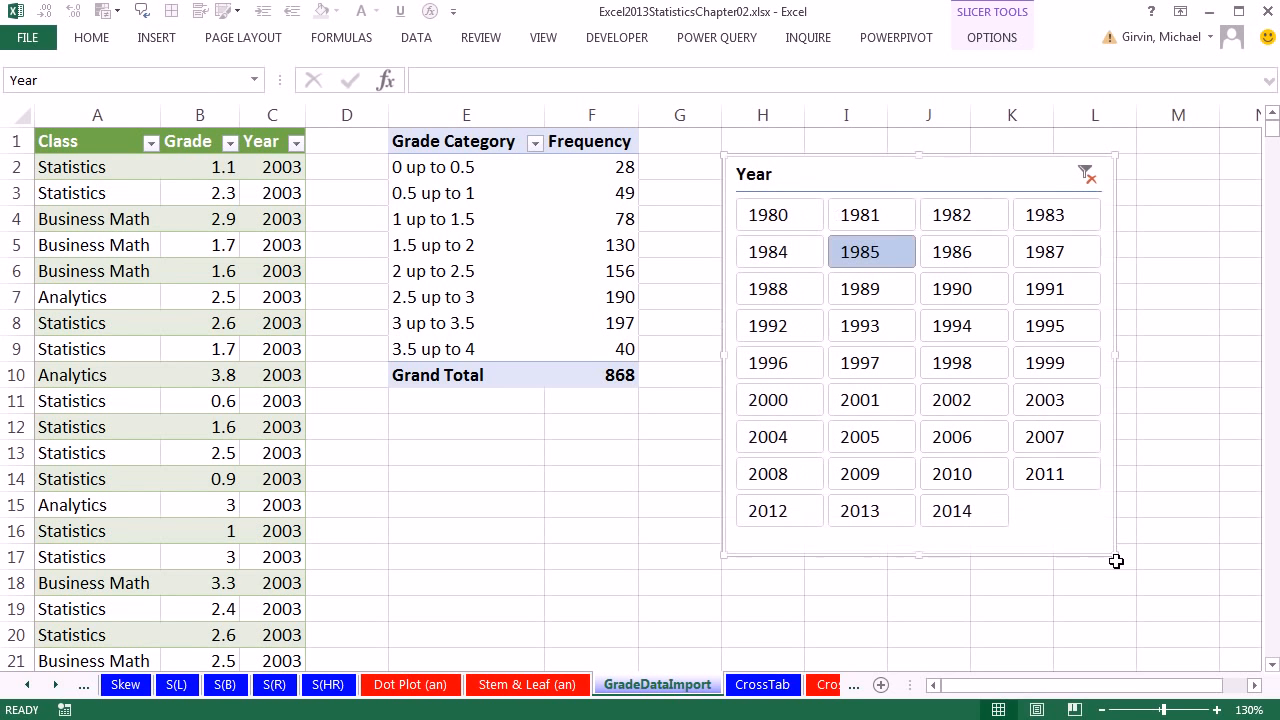
# - Filter the PivotTable with the slicer by 2002 and then 1993, and insert a clustered column PivotChart from it
pyautogui.click(960, 402)
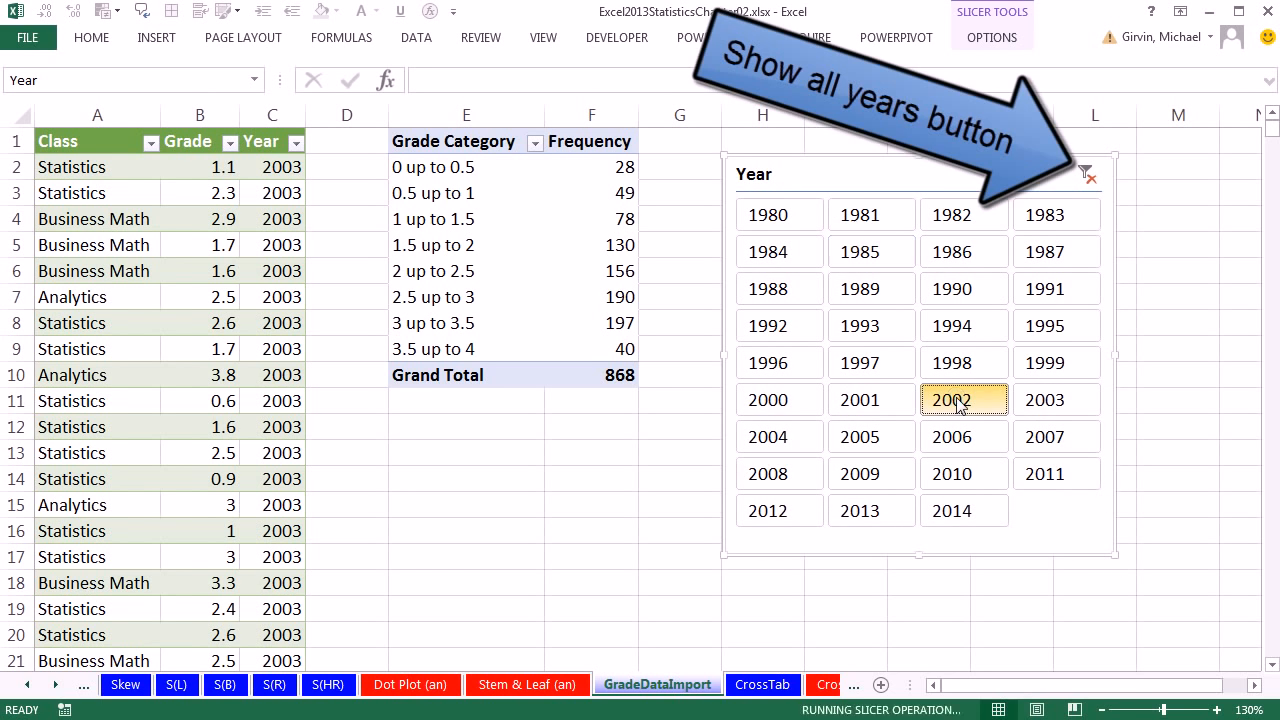
pyautogui.click(871, 330)
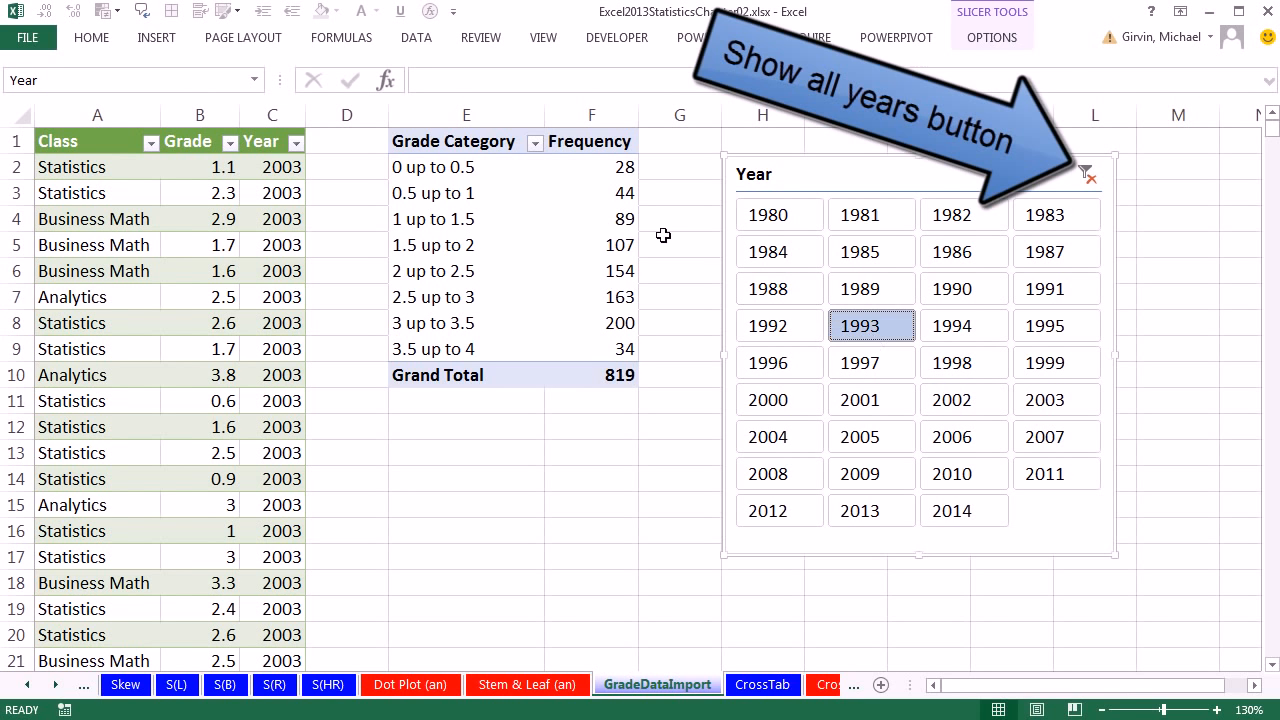
pyautogui.click(553, 220)
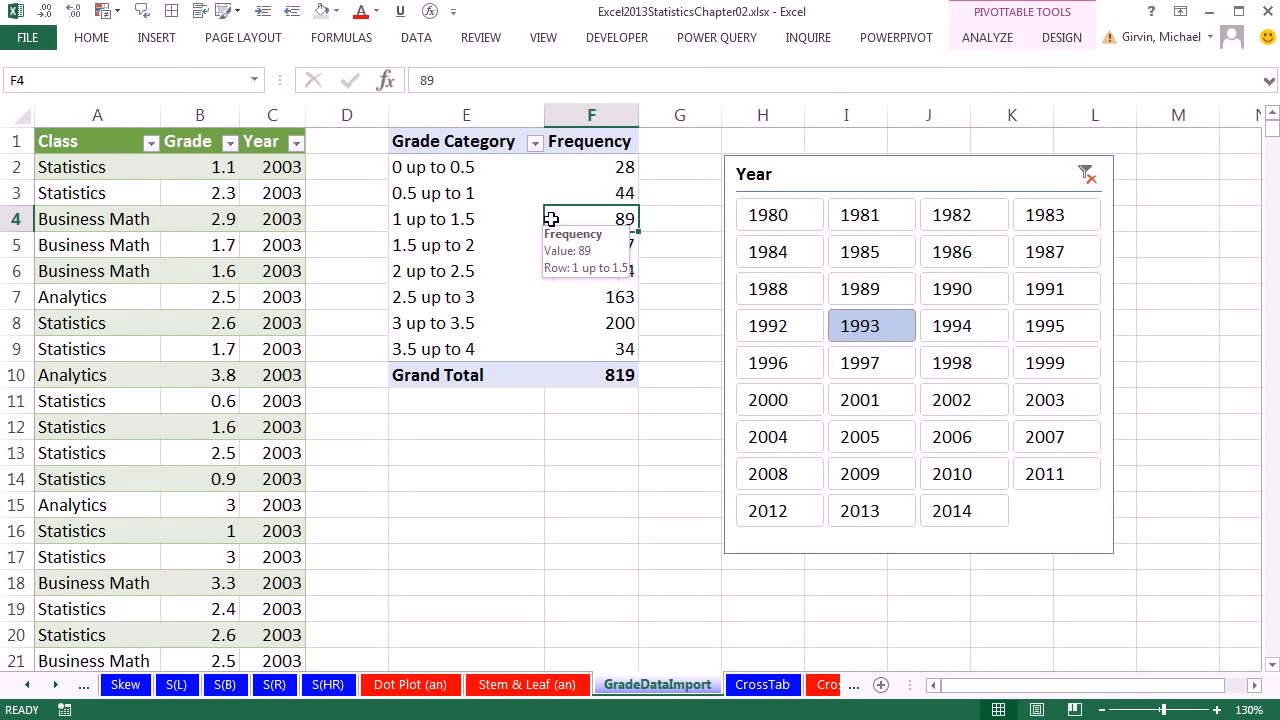
pyautogui.click(157, 38)
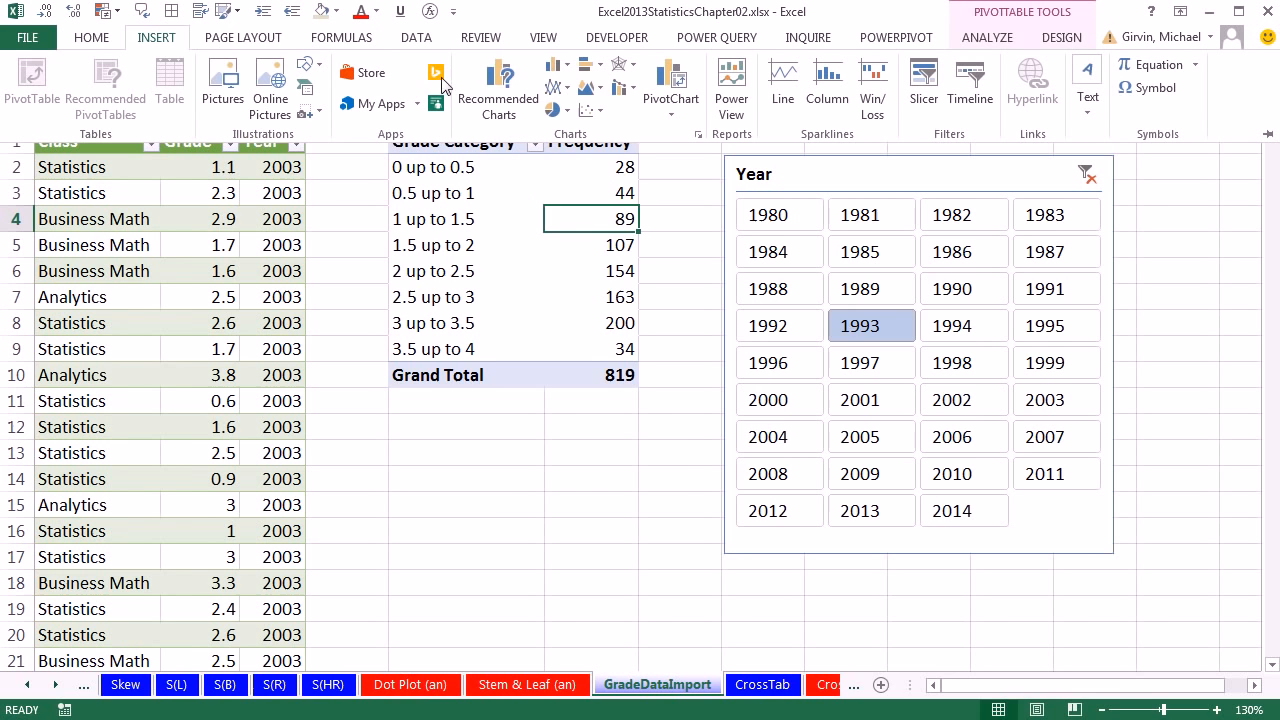
pyautogui.click(557, 65)
pyautogui.click(571, 128)
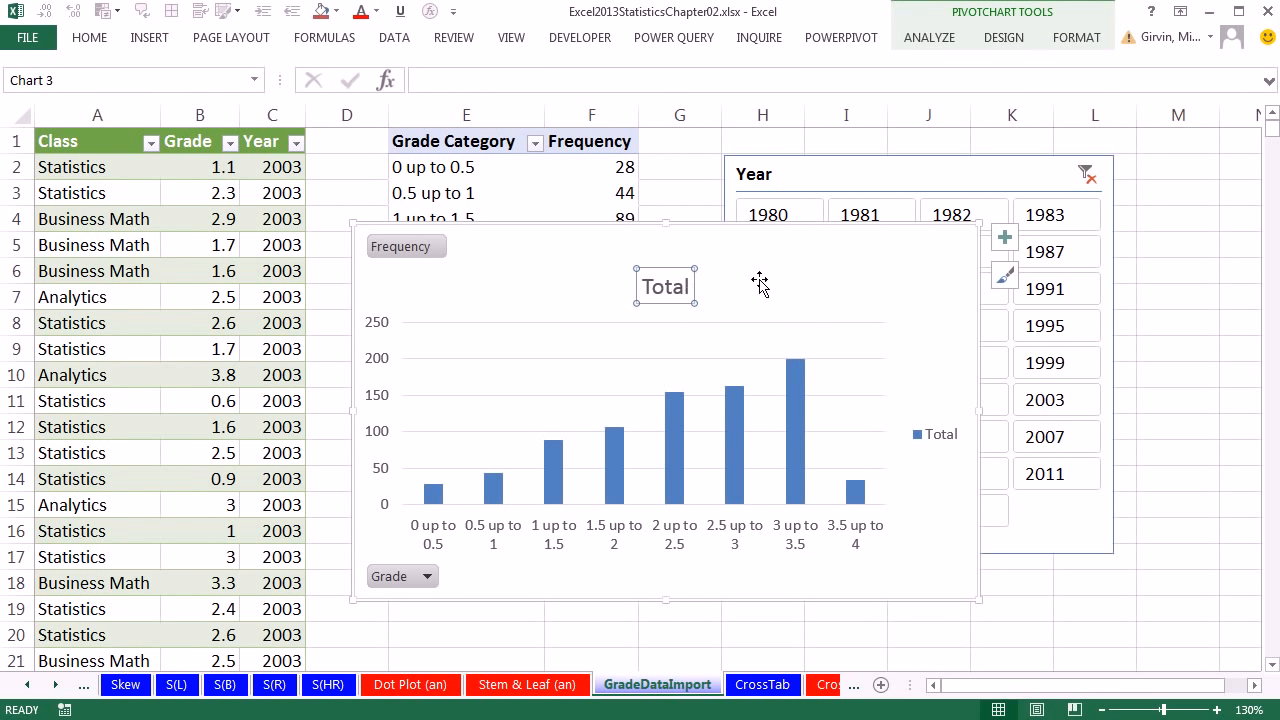
# - Title the PivotChart "Grade Histogram by Year"
pyautogui.write('Grade Hi')
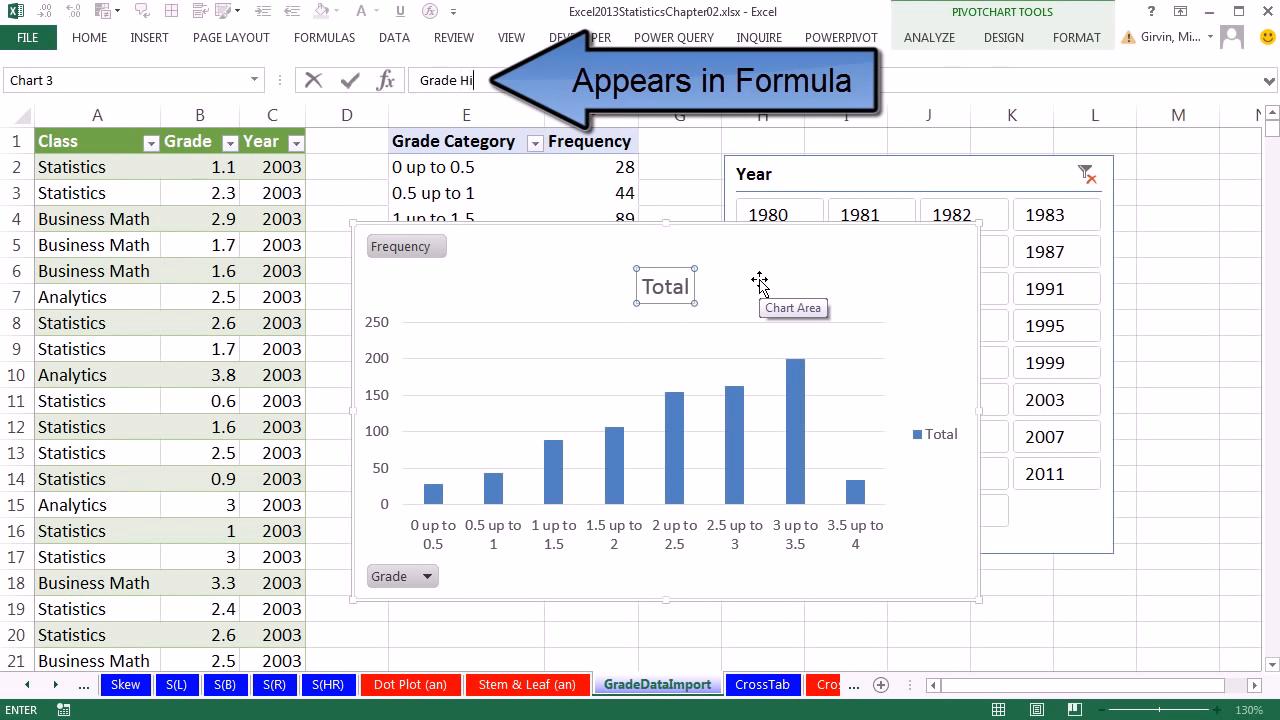
pyautogui.write('stogram by Year')
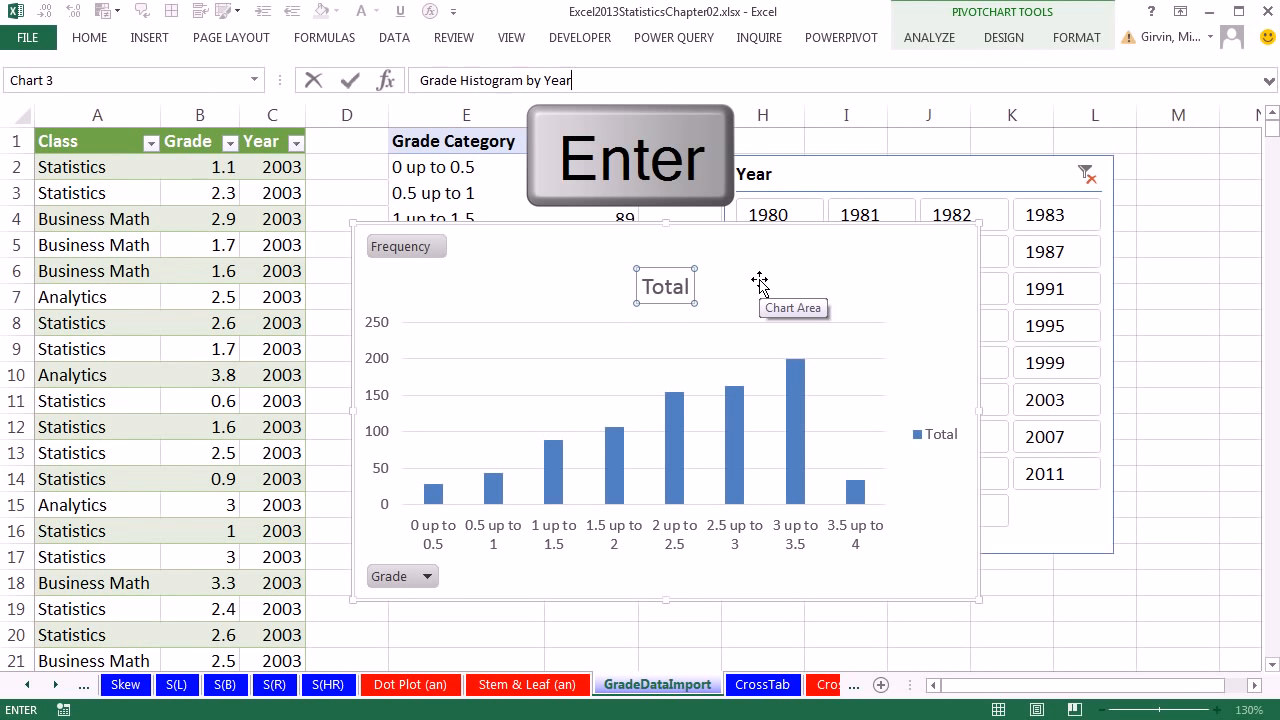
pyautogui.press('Return')
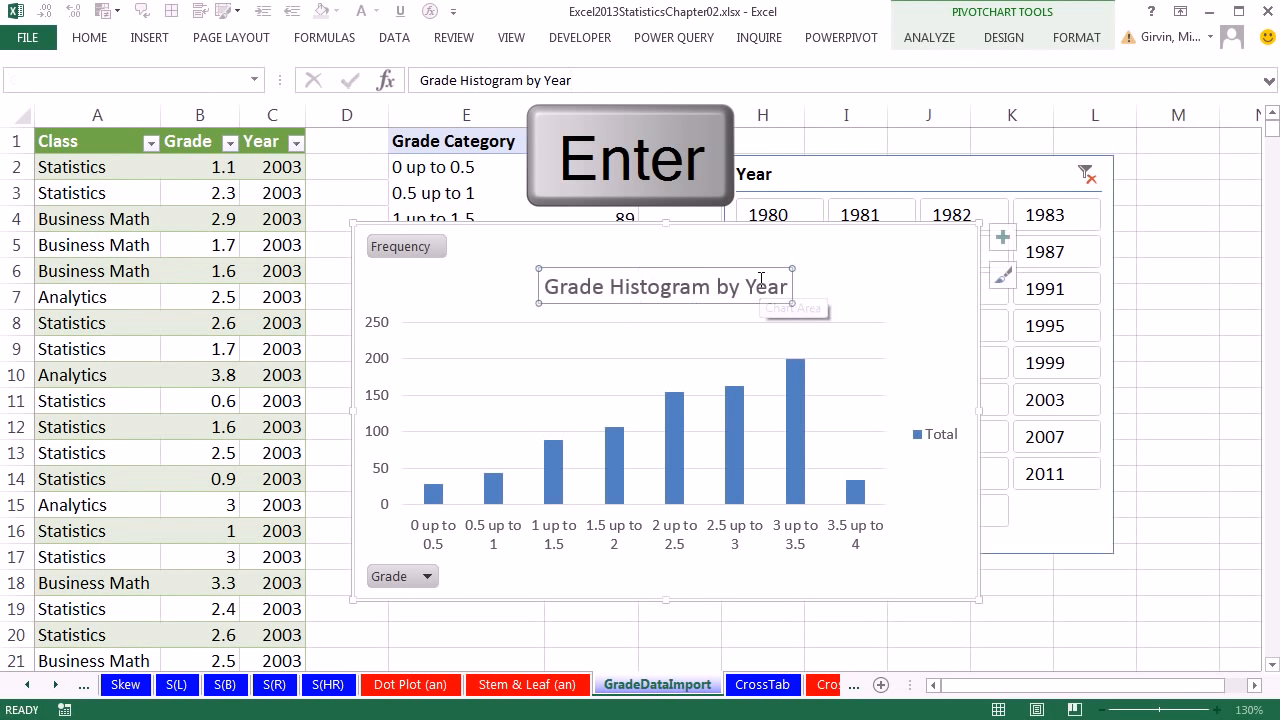
# - Delete the legend, gridlines and vertical axis from the PivotChart, and add data labels to the columns
pyautogui.click(936, 443)
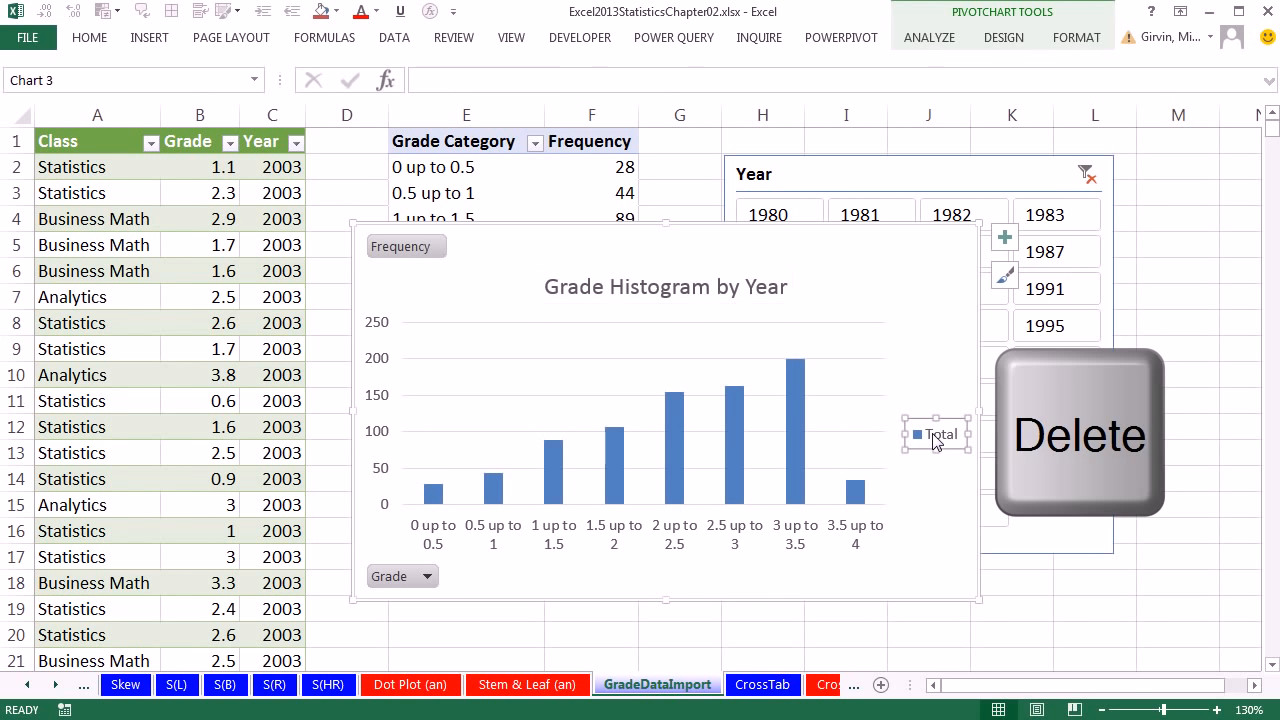
pyautogui.press('Delete')
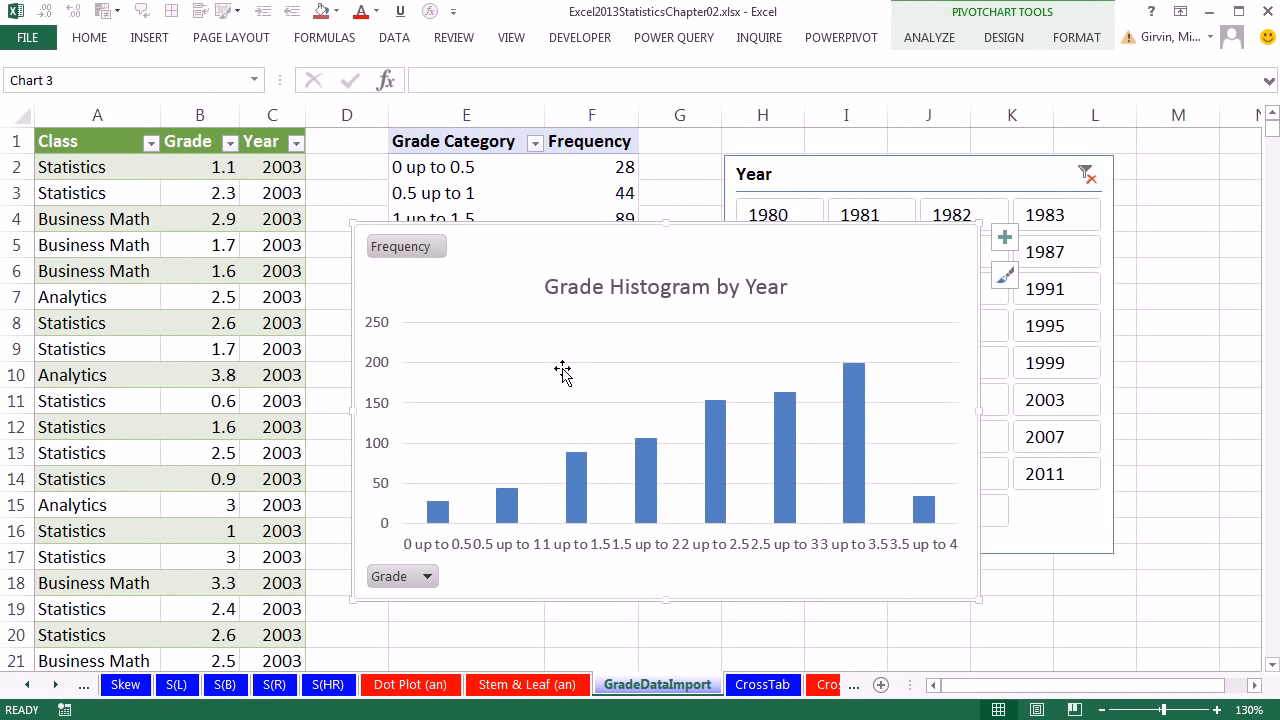
pyautogui.click(563, 364)
pyautogui.press('Delete')
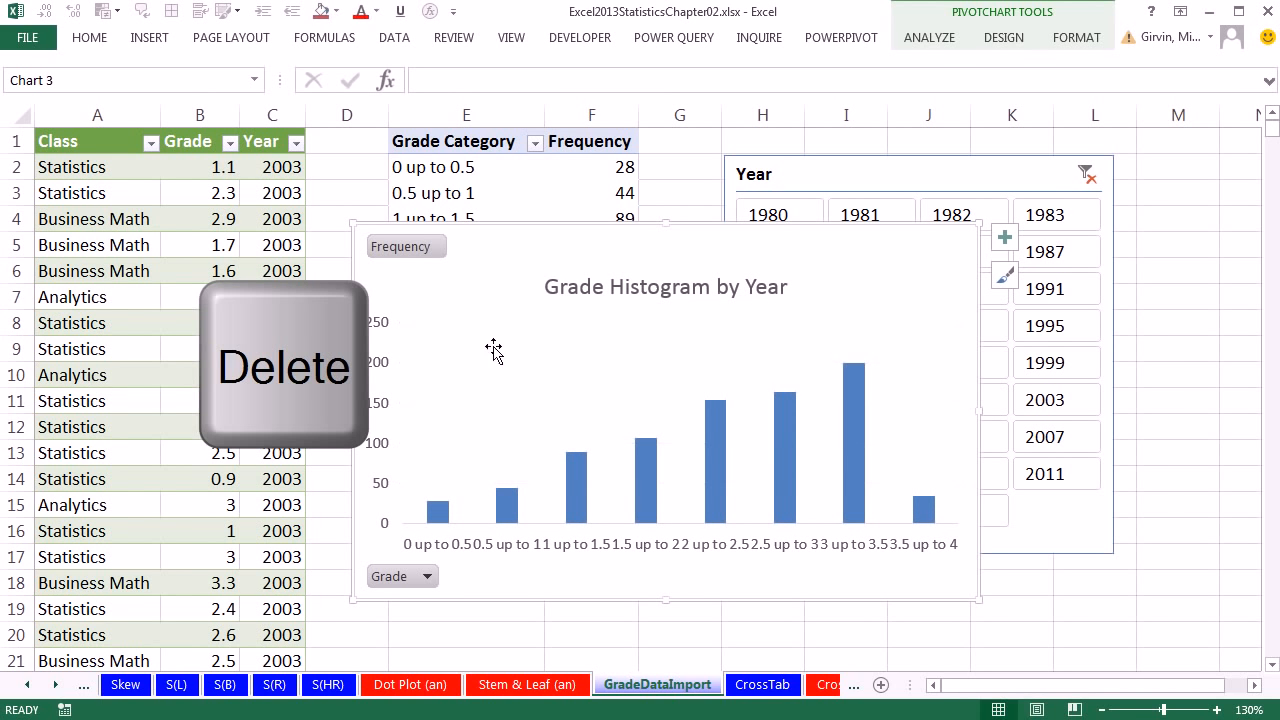
pyautogui.click(374, 372)
pyautogui.press('Delete')
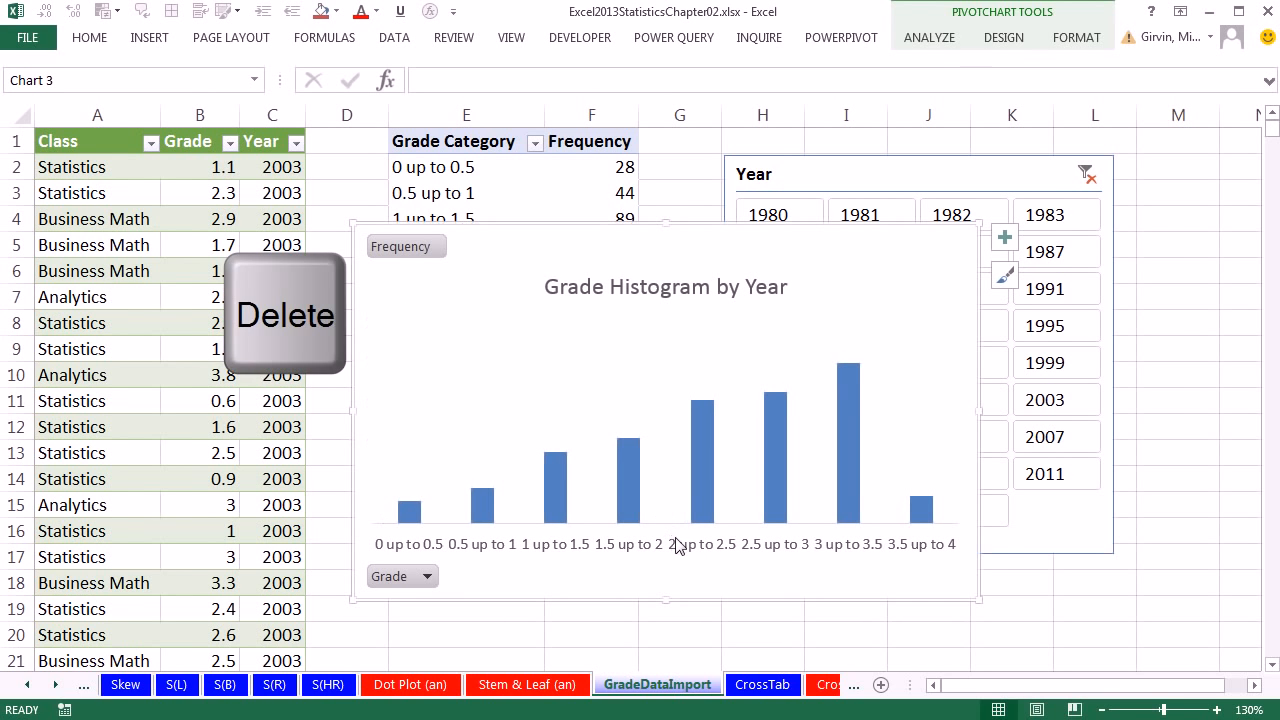
pyautogui.click(1003, 238)
pyautogui.click(1076, 321)
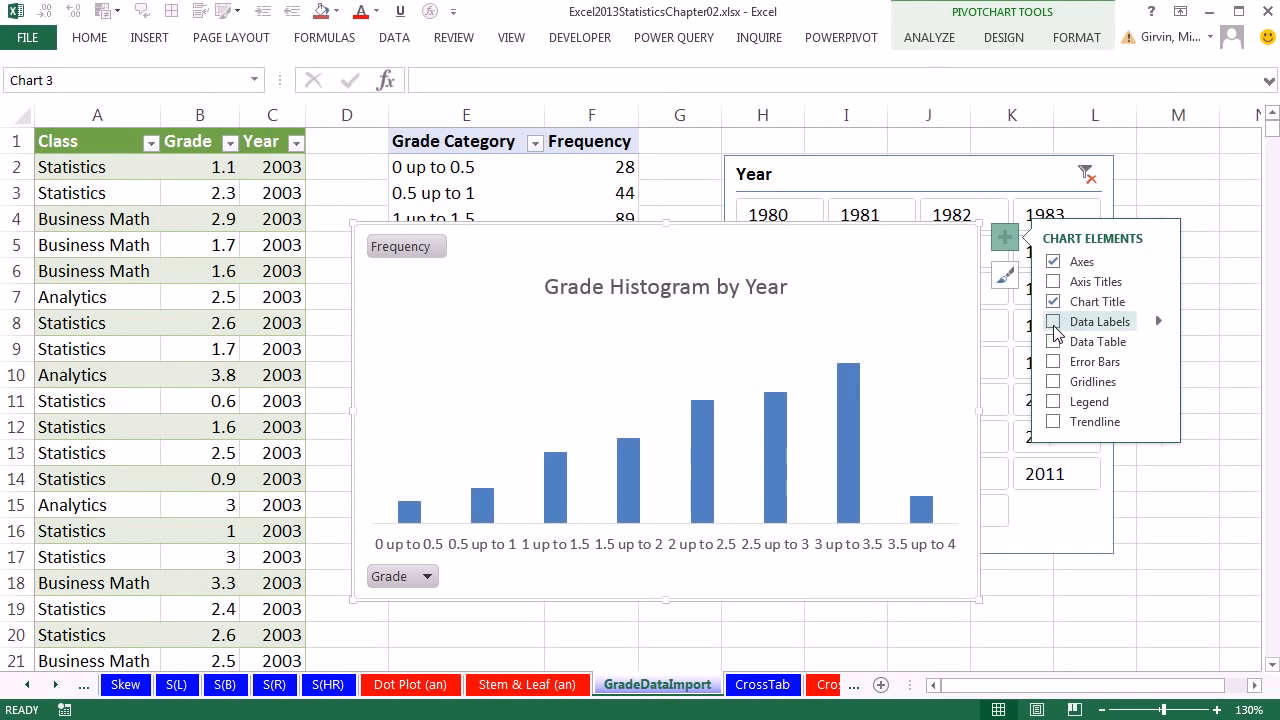
# - Set the gap width of the chart's column series to 0% so the columns touch like a histogram
pyautogui.click(773, 425)
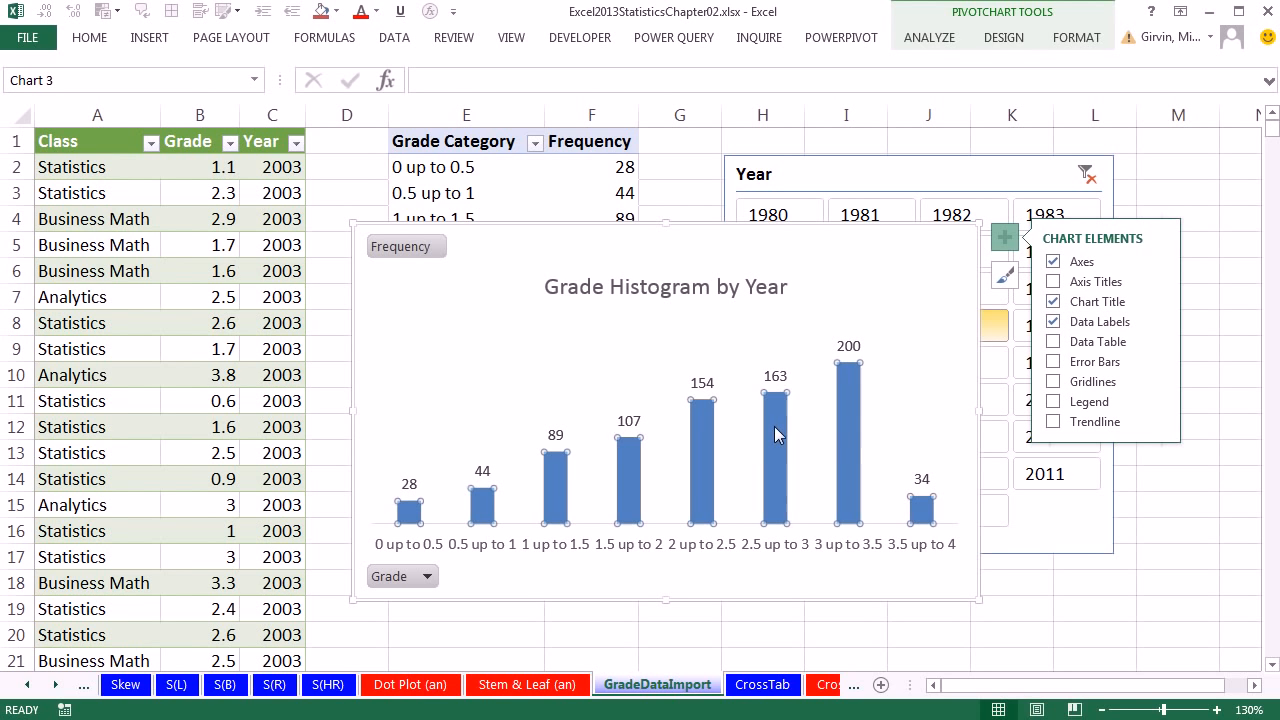
pyautogui.rightClick(775, 425)
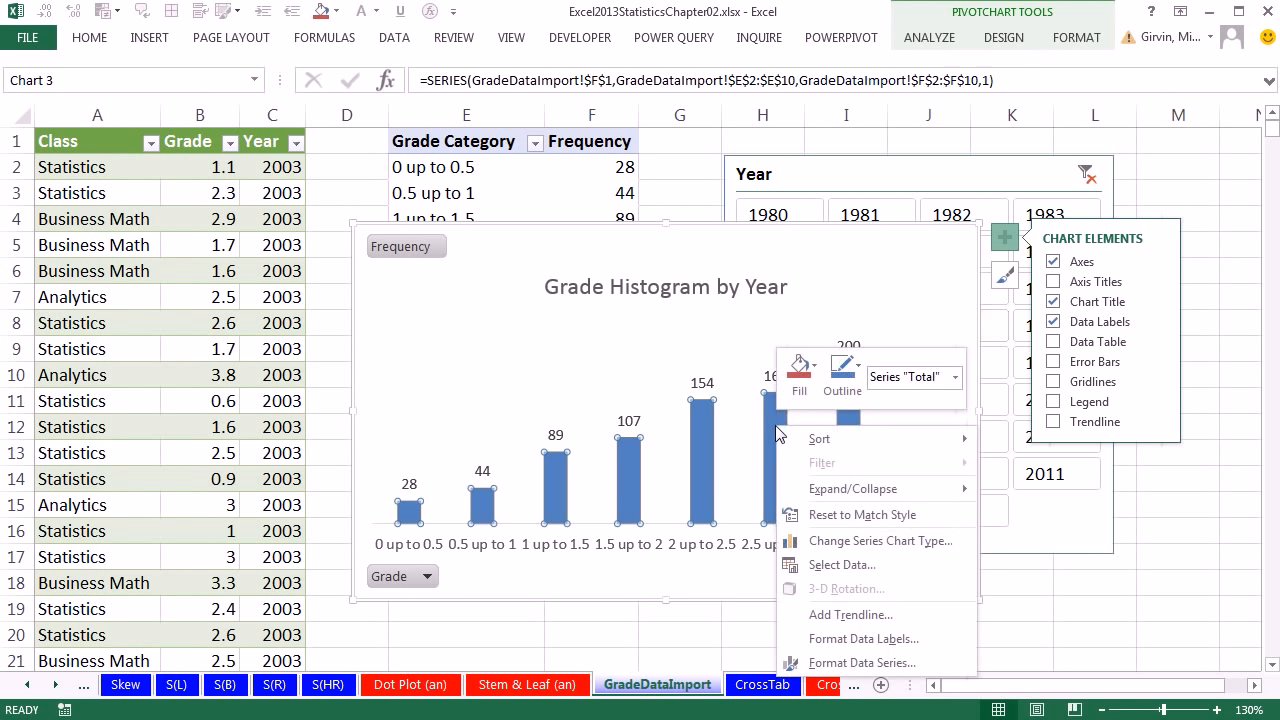
pyautogui.click(862, 663)
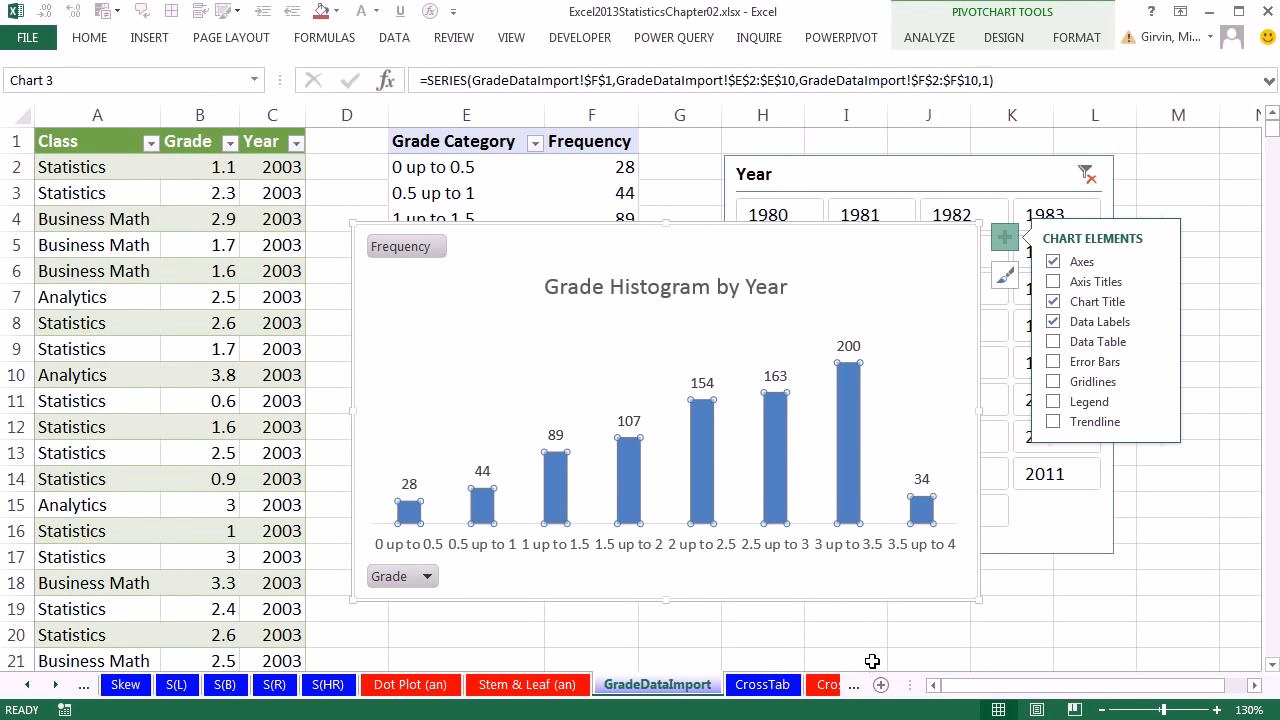
pyautogui.hotkey('ctrl', '1')
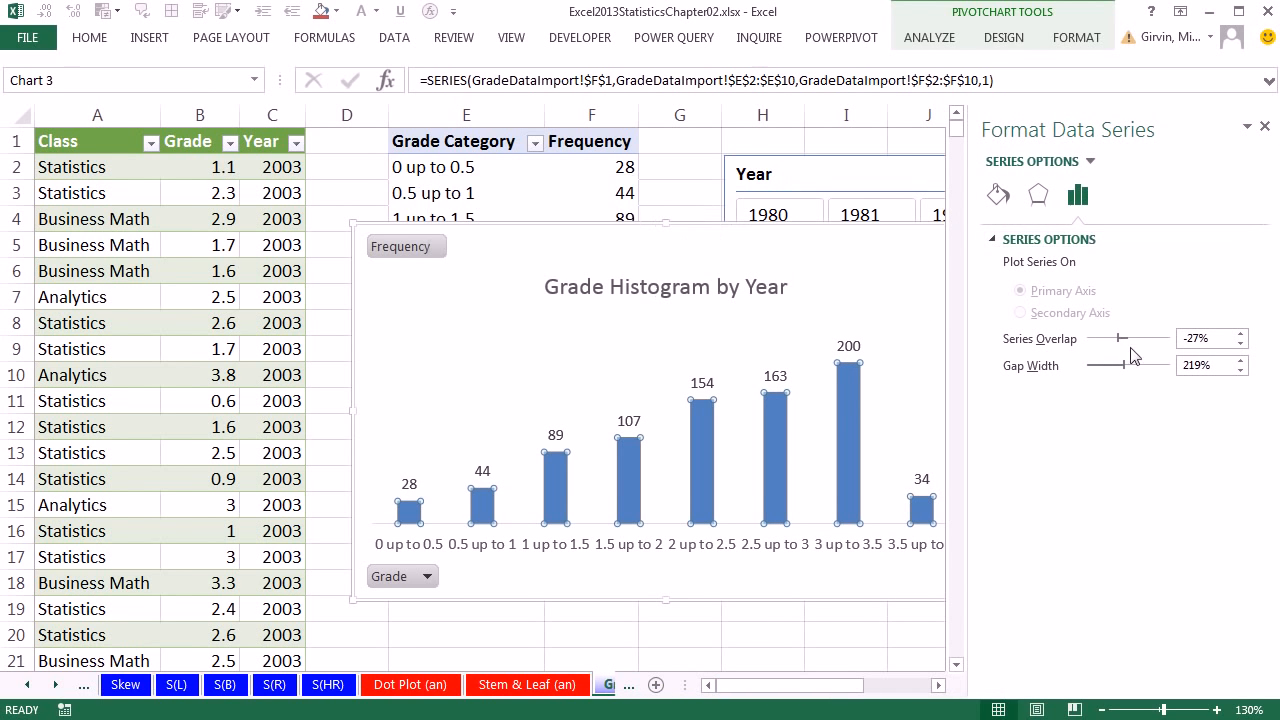
pyautogui.moveTo(1124, 368); pyautogui.dragTo(1063, 368)
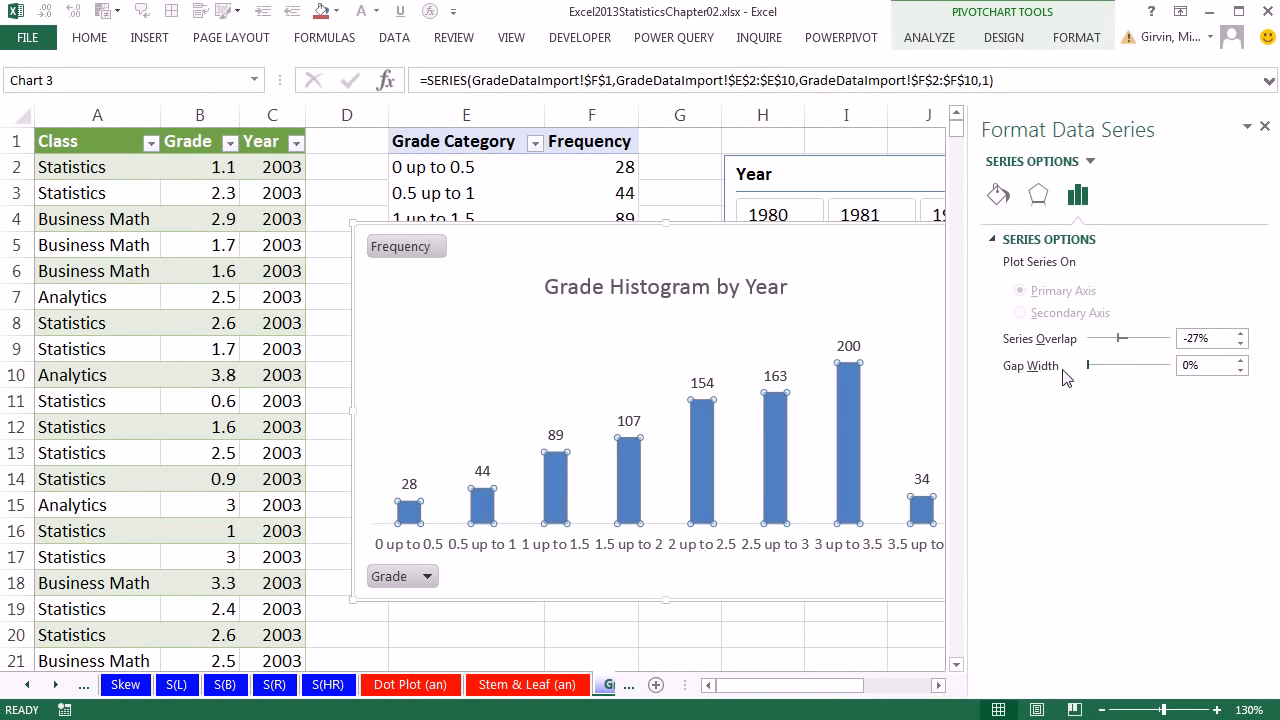
# - Vary the column series' fill colors by point and close the data series formatting
pyautogui.click(999, 196)
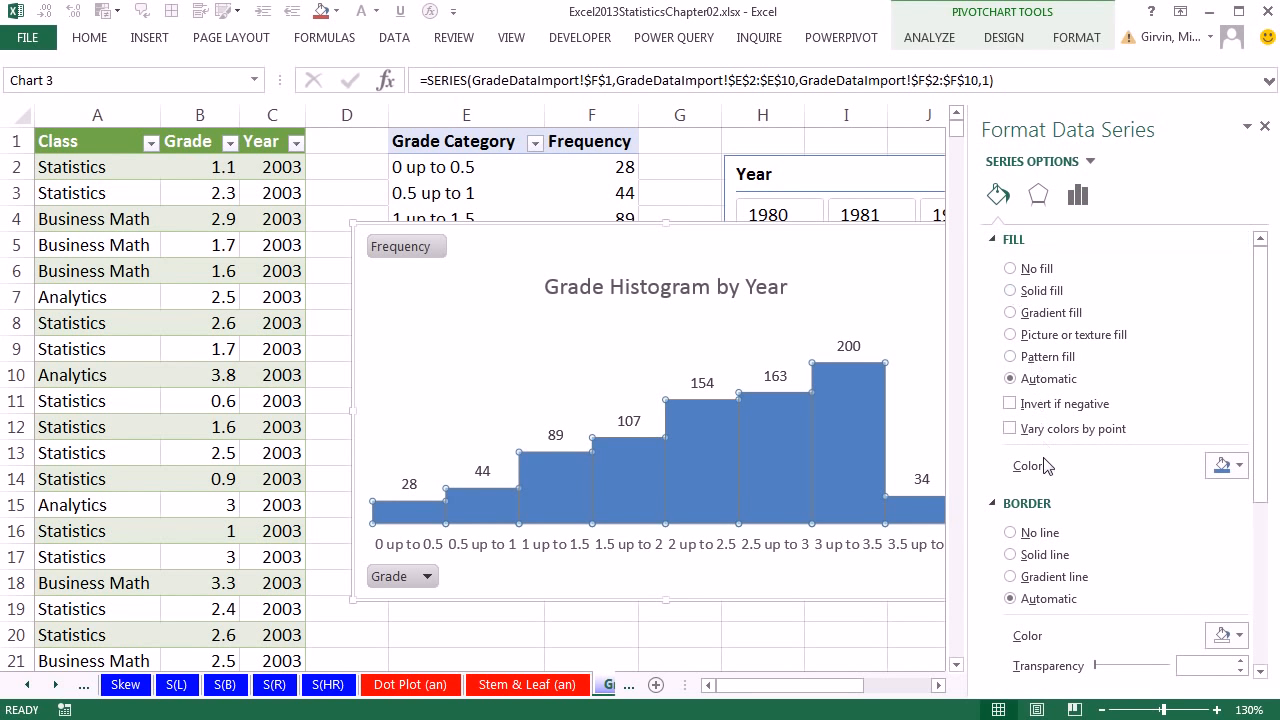
pyautogui.click(1011, 431)
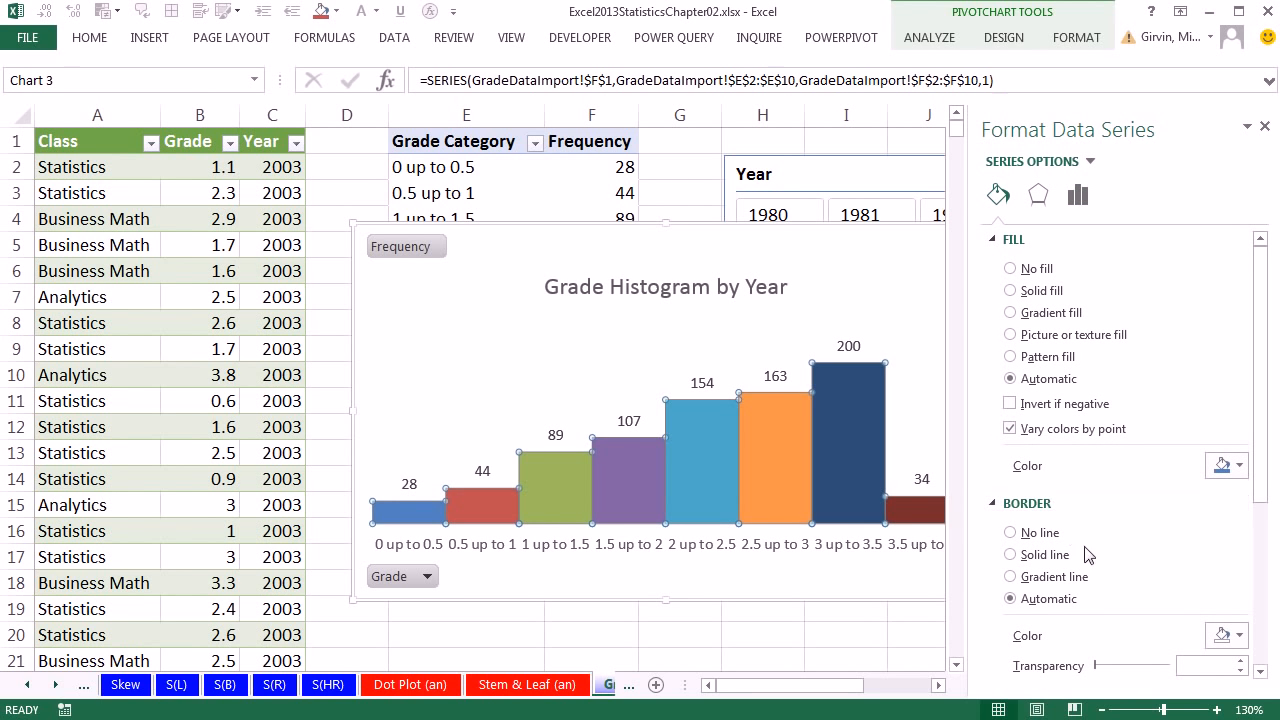
pyautogui.click(1268, 131)
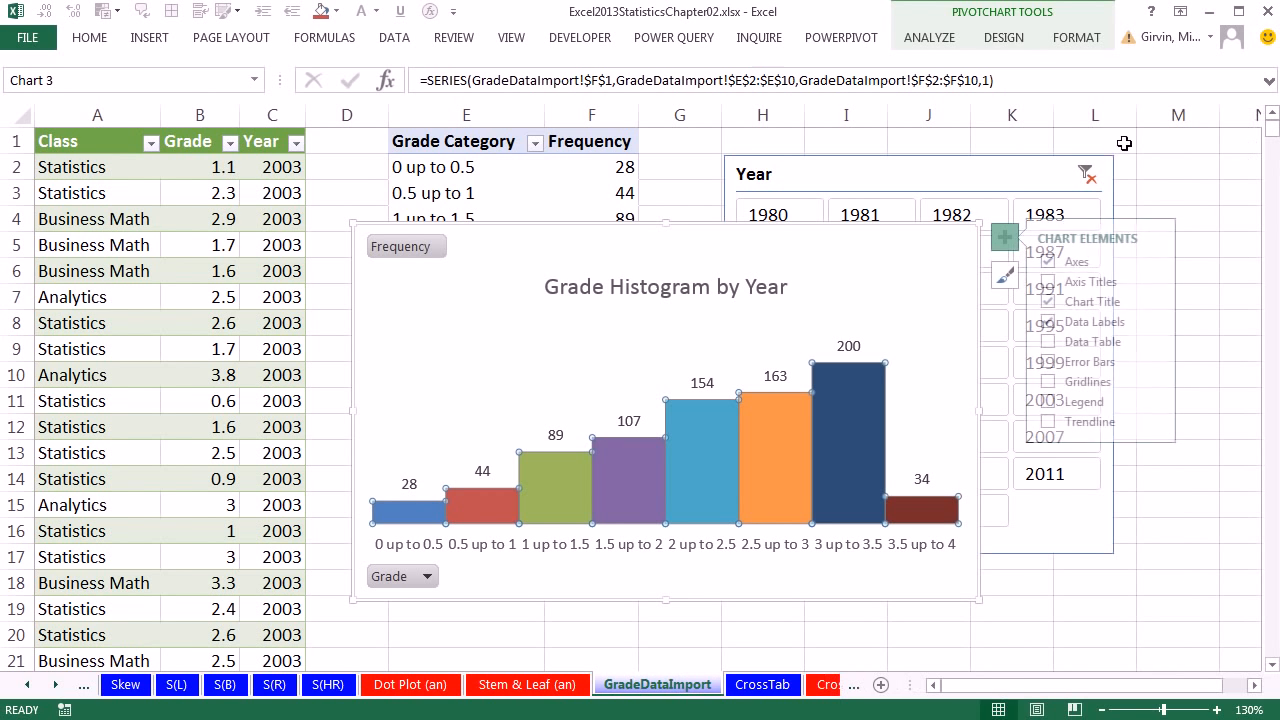
# - Hide all field buttons on the PivotChart, then shrink and move it beside the slicer, over columns B to G
pyautogui.rightClick(384, 245)
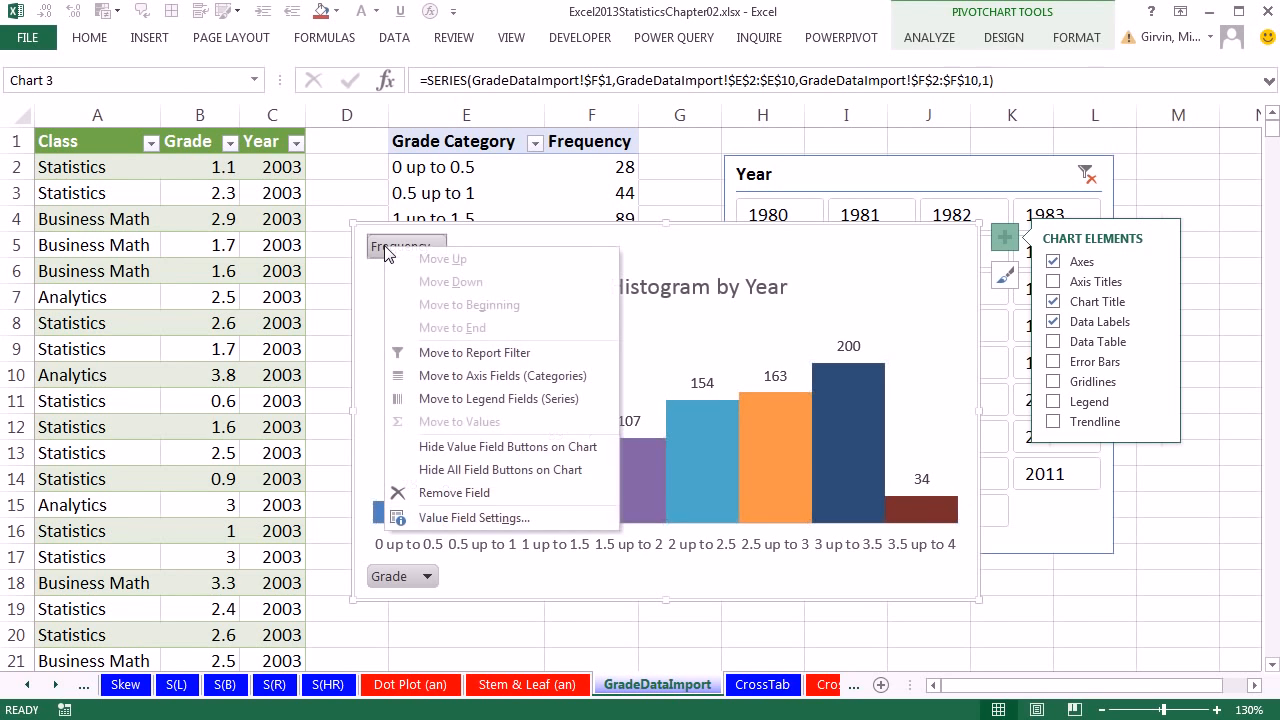
pyautogui.click(478, 469)
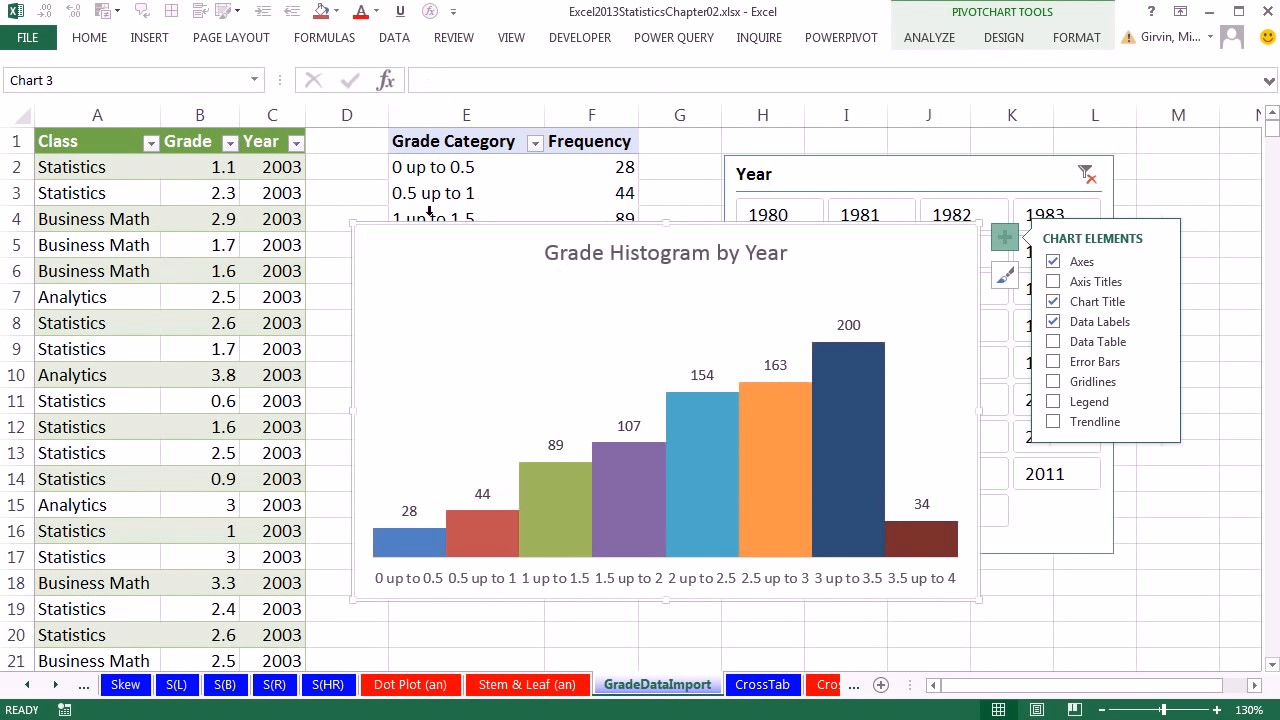
pyautogui.moveTo(349, 222); pyautogui.dragTo(245, 131)
# - Filter the histogram with the Year slicer by 1989, 1984, 2013, 1980 and 1981 in turn
pyautogui.click(882, 289)
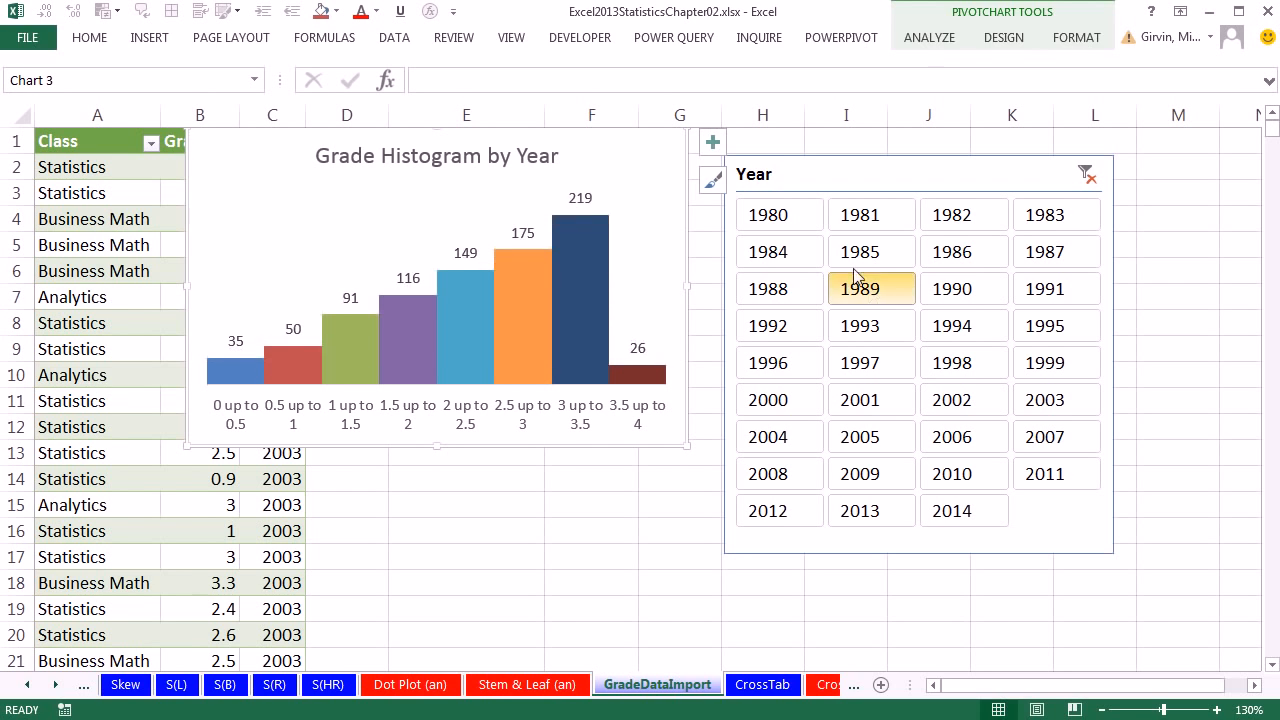
pyautogui.click(801, 257)
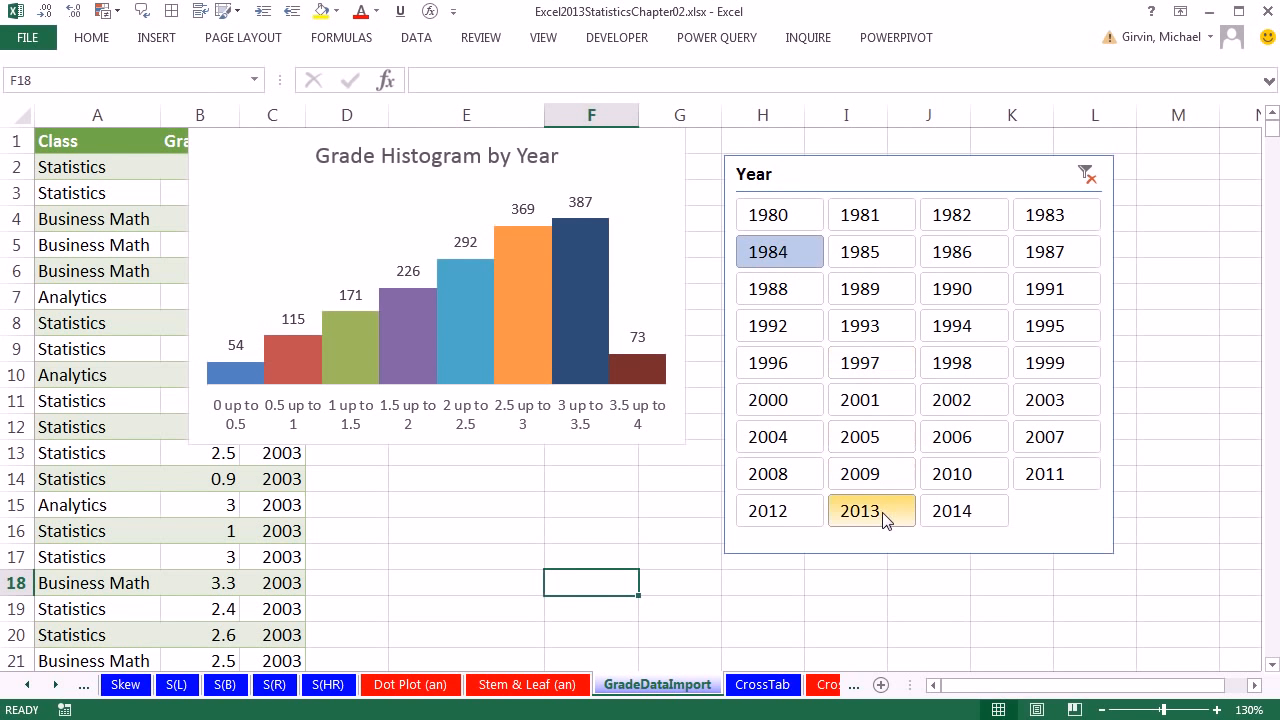
pyautogui.click(885, 515)
pyautogui.click(786, 225)
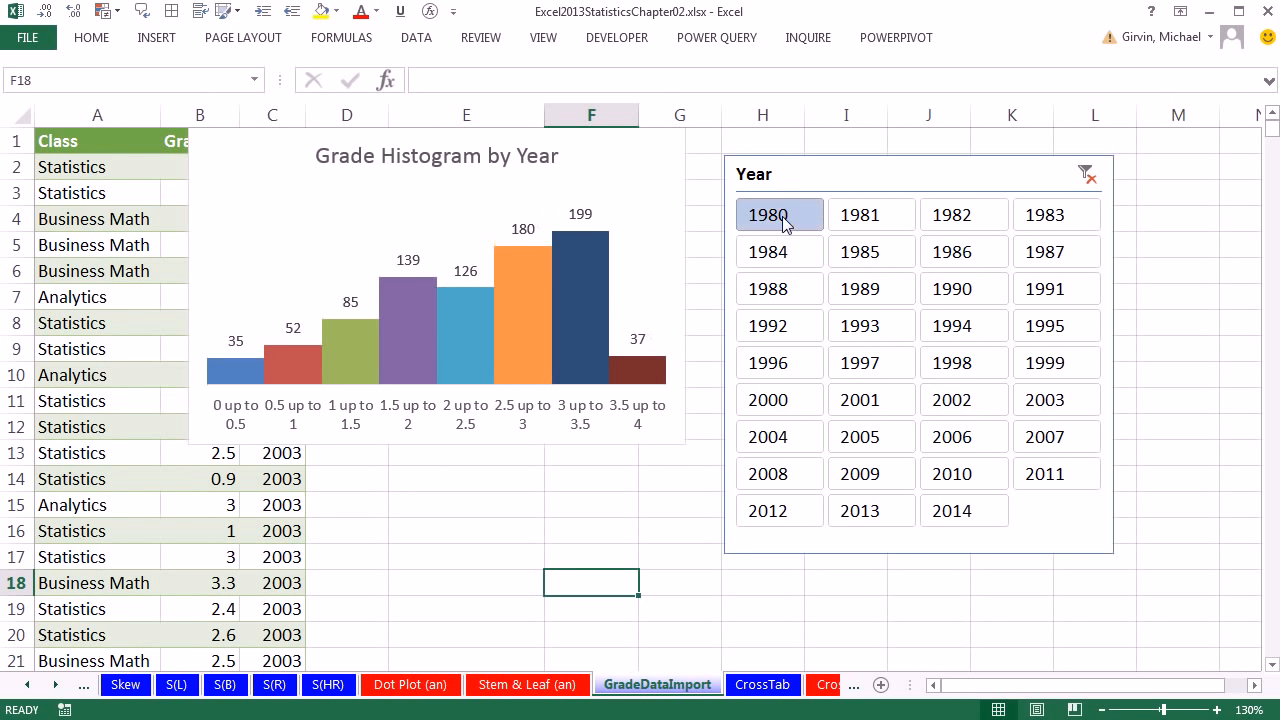
pyautogui.click(878, 218)
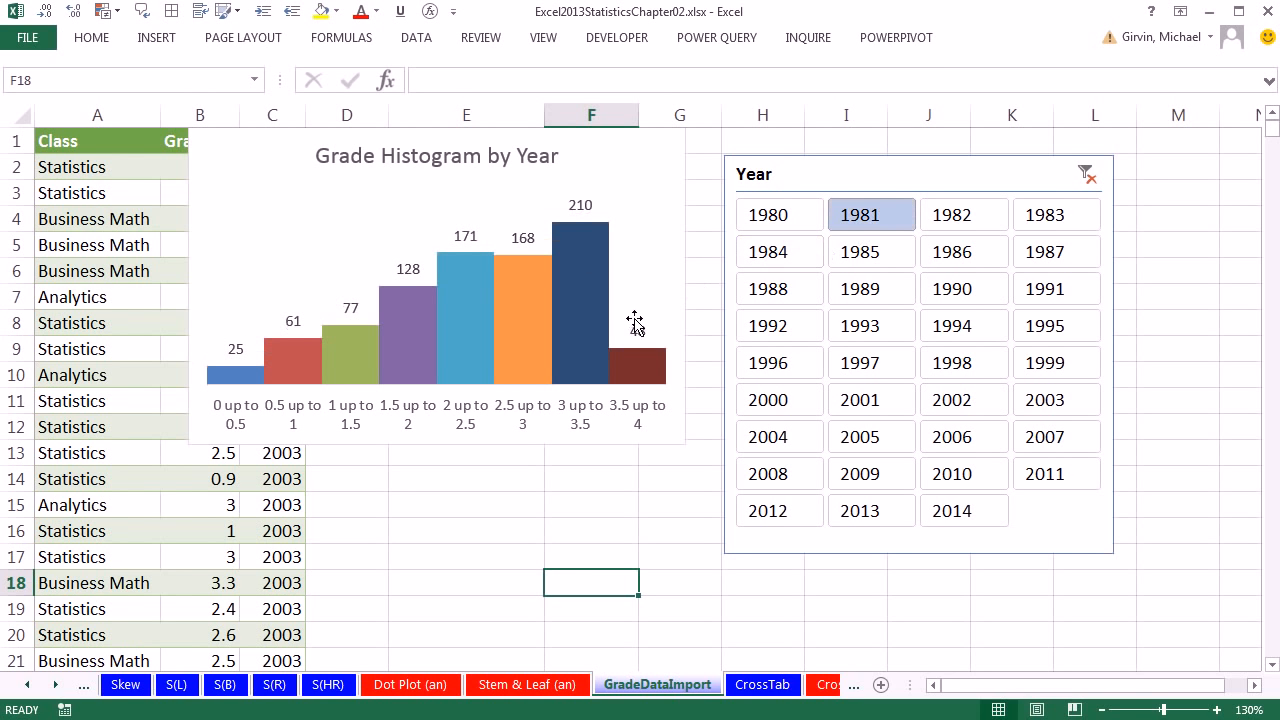
pyautogui.click(717, 37)
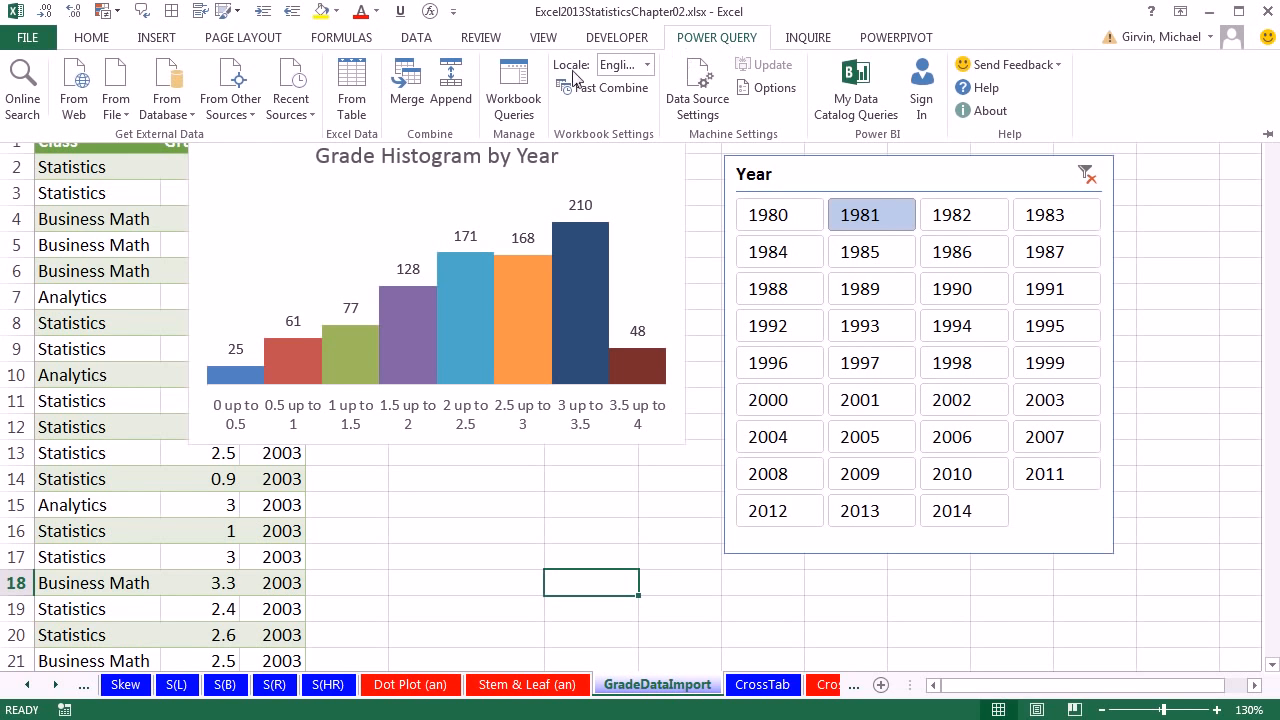
pyautogui.click(114, 110)
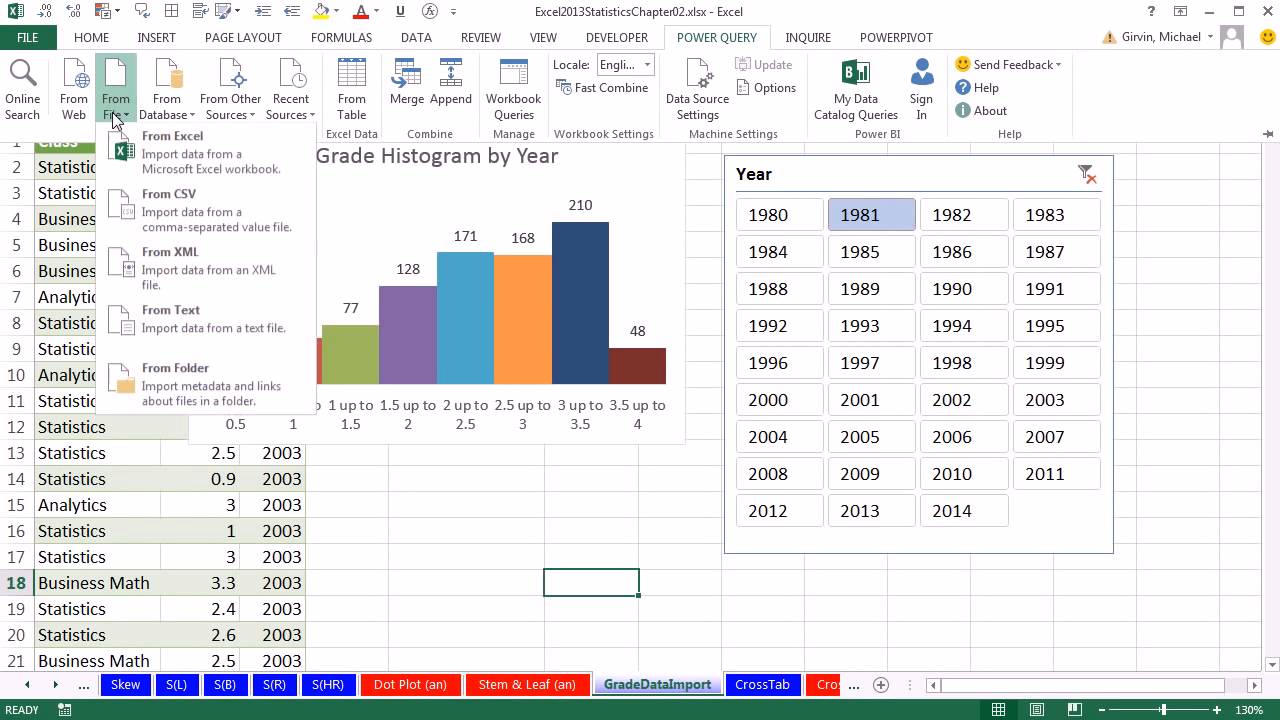
pyautogui.click(159, 400)
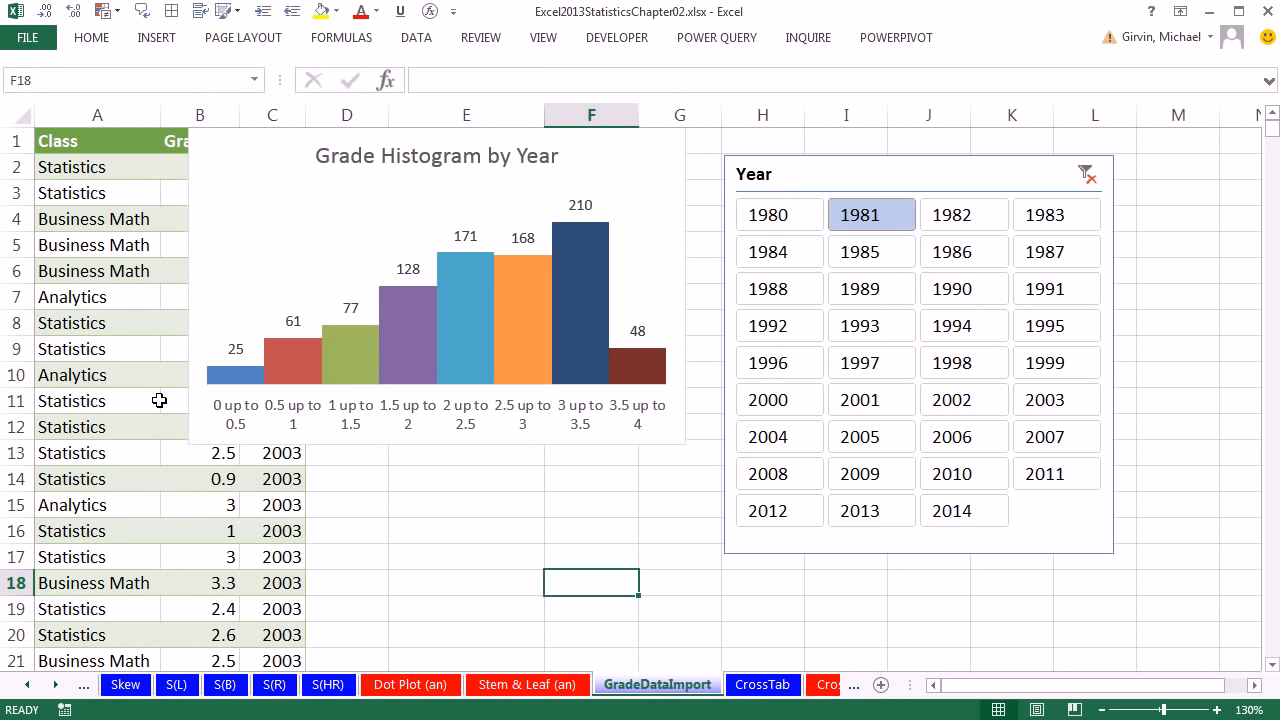